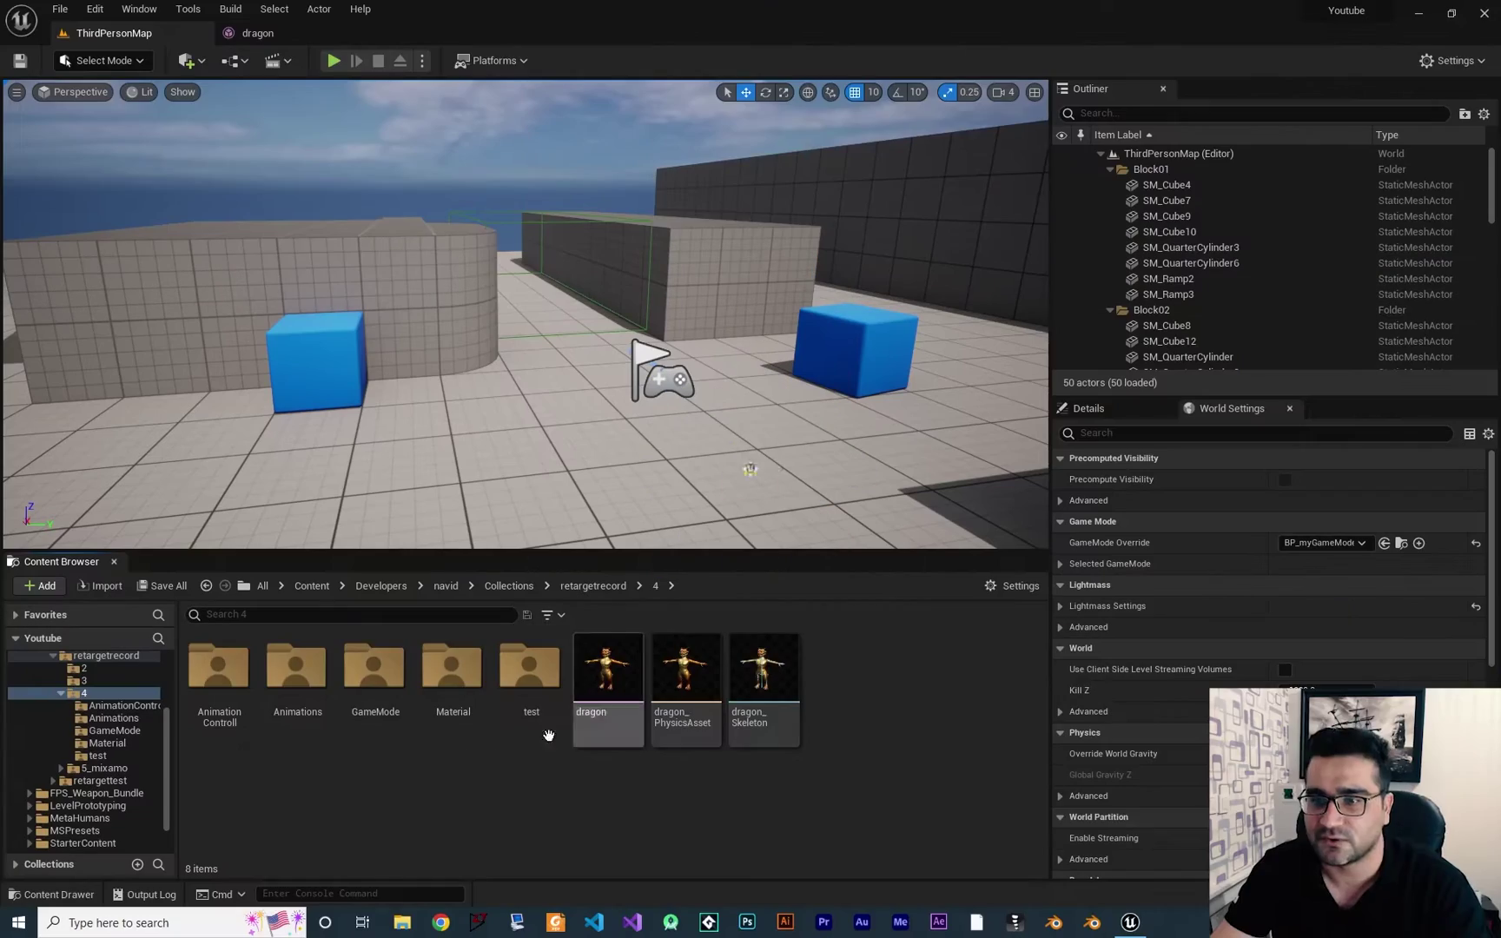
# Create a new Control Rig asset in the AnimationControll folder, using ControlRig as the parent class.
pyautogui.click(222, 665)
pyautogui.doubleClick(222, 663)
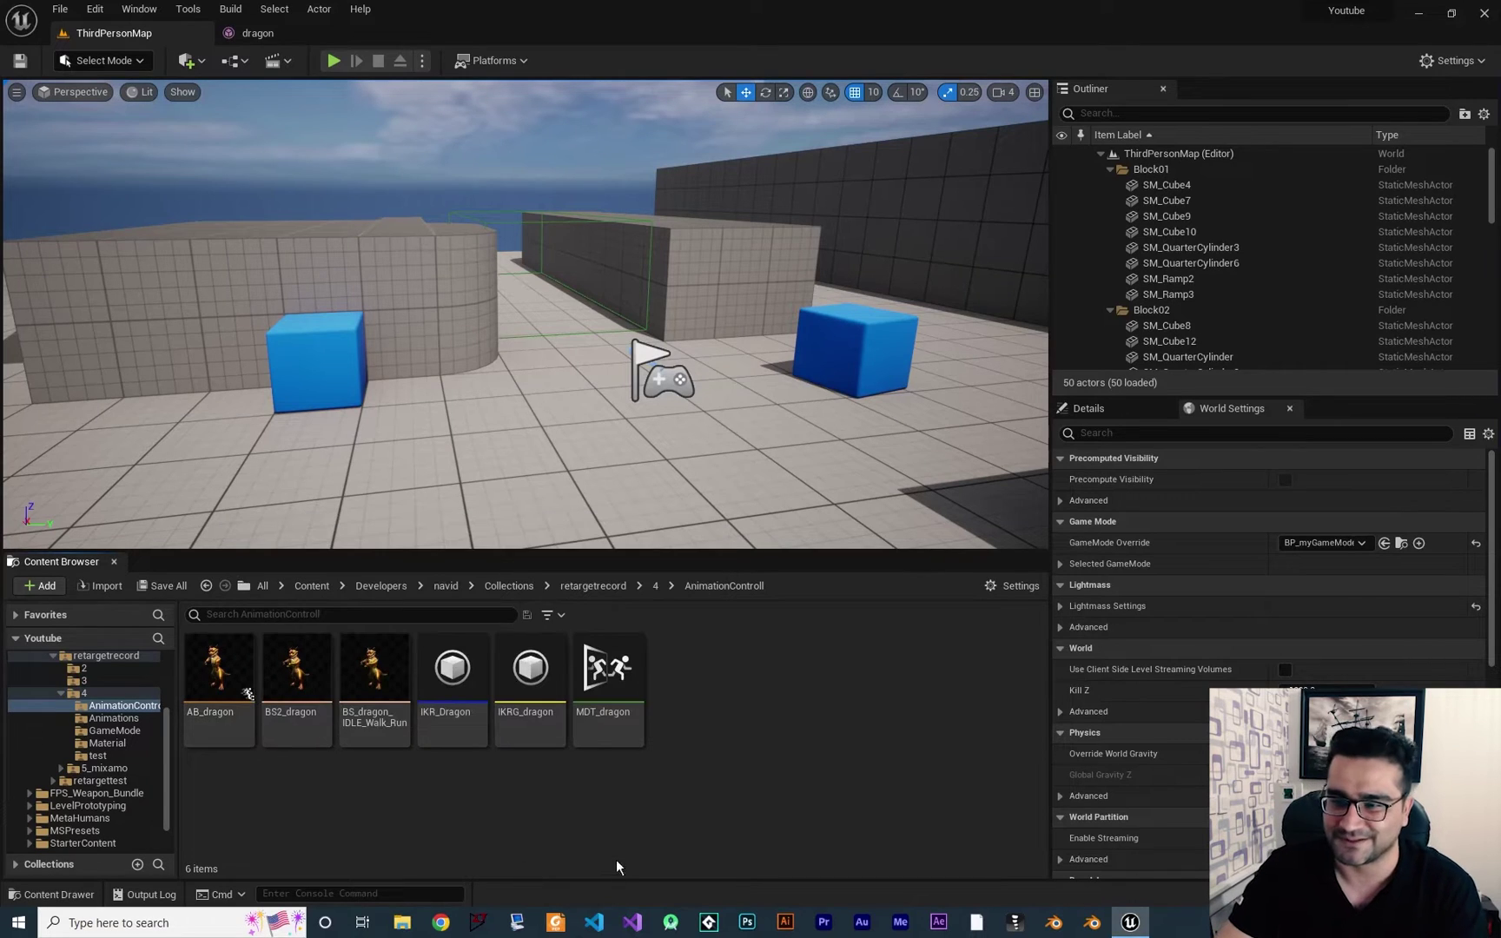
pyautogui.rightClick(657, 813)
pyautogui.moveTo(716, 520)
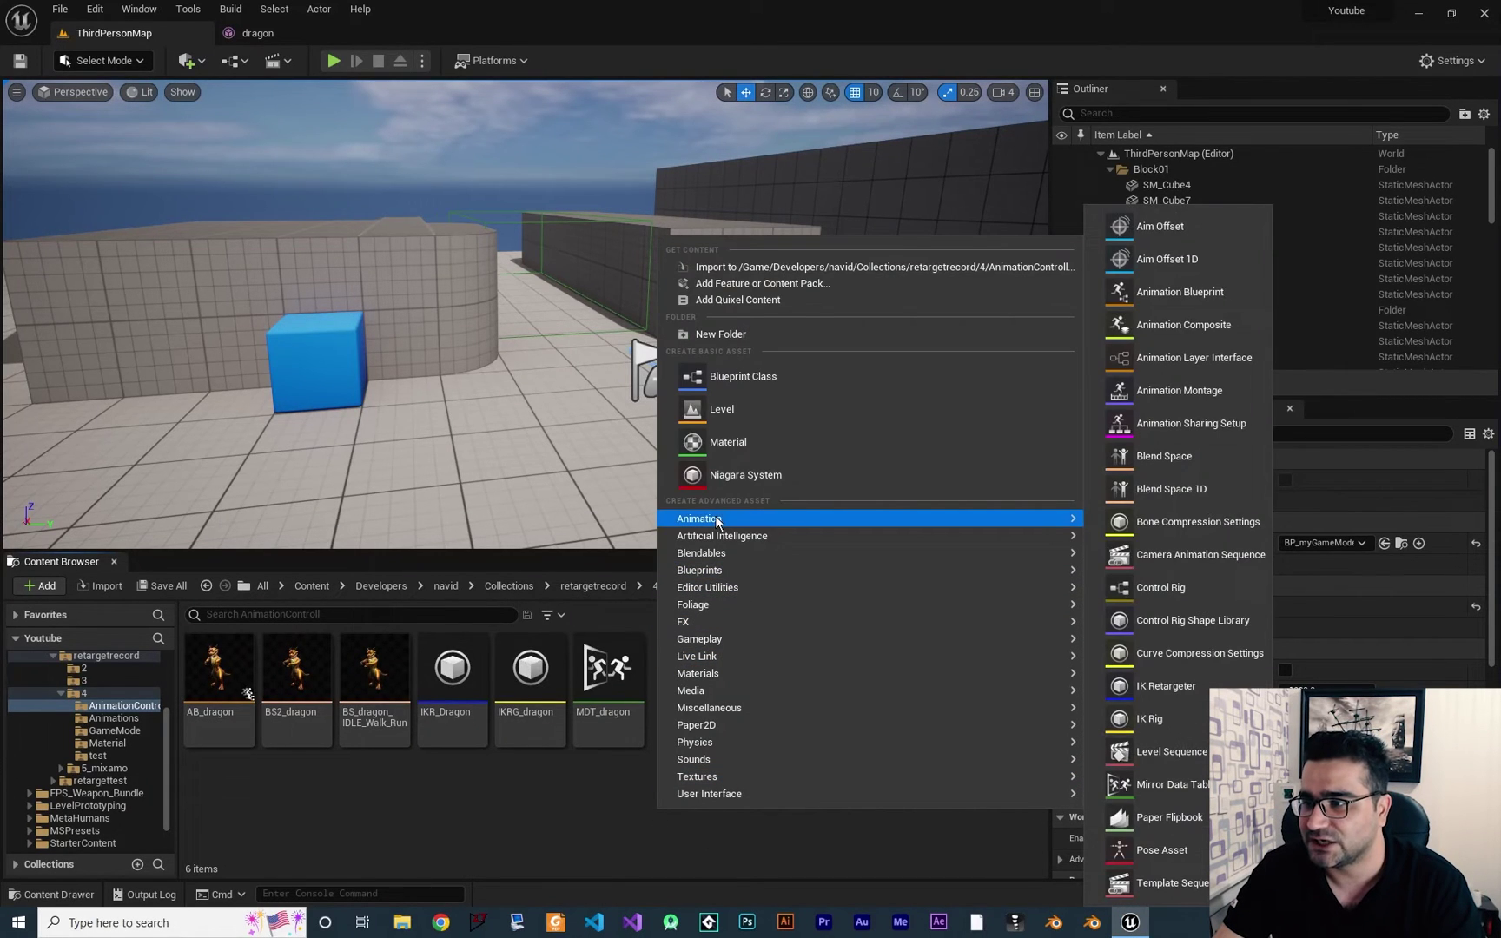
pyautogui.click(1159, 589)
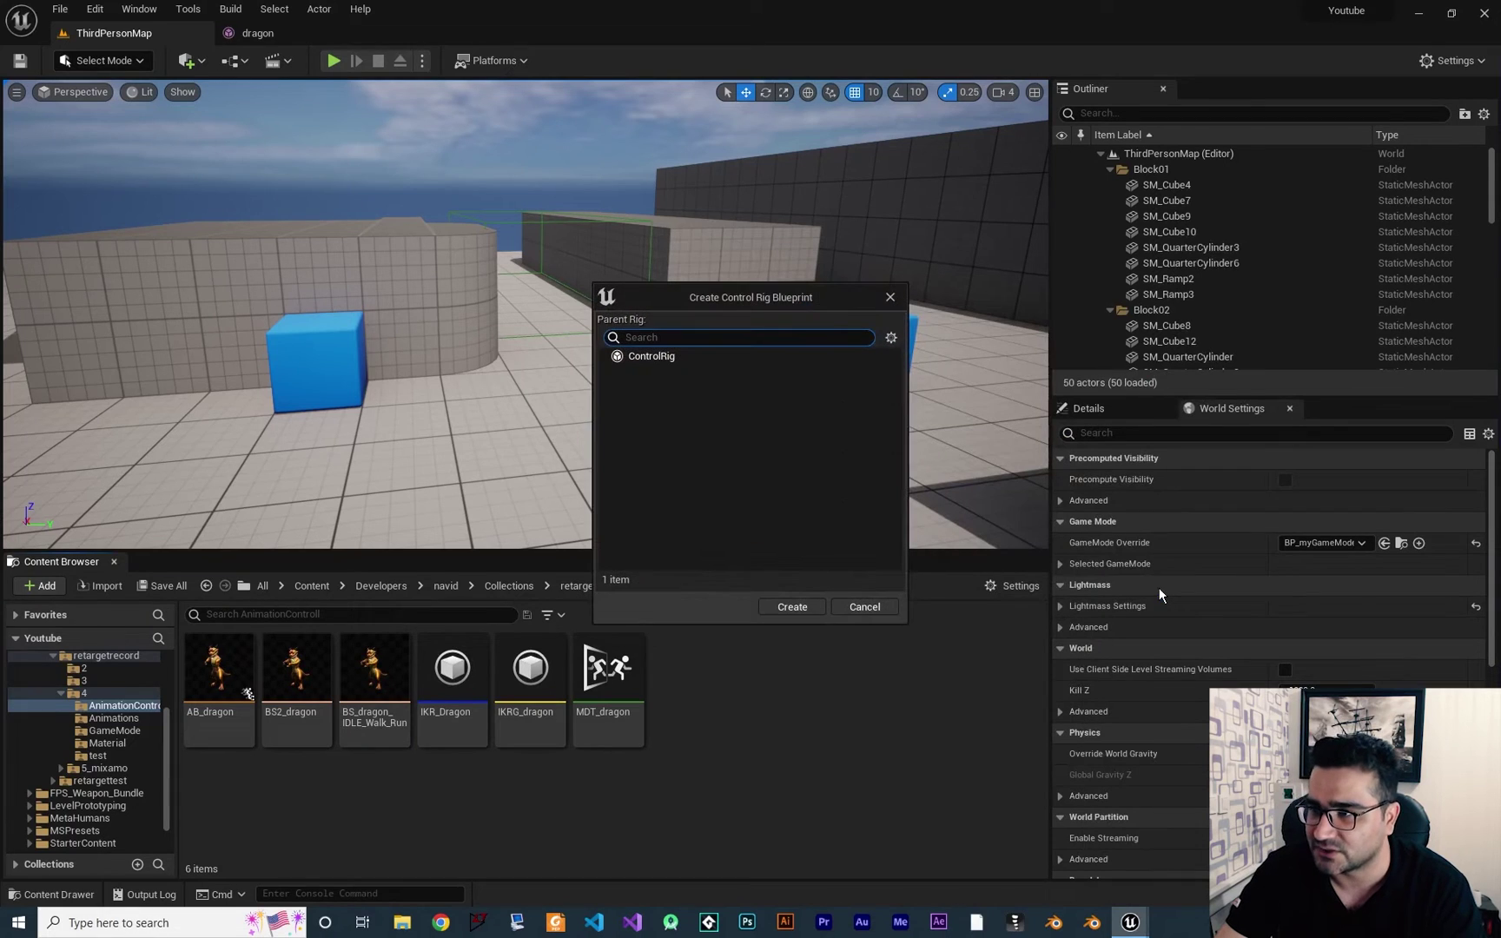
pyautogui.click(668, 360)
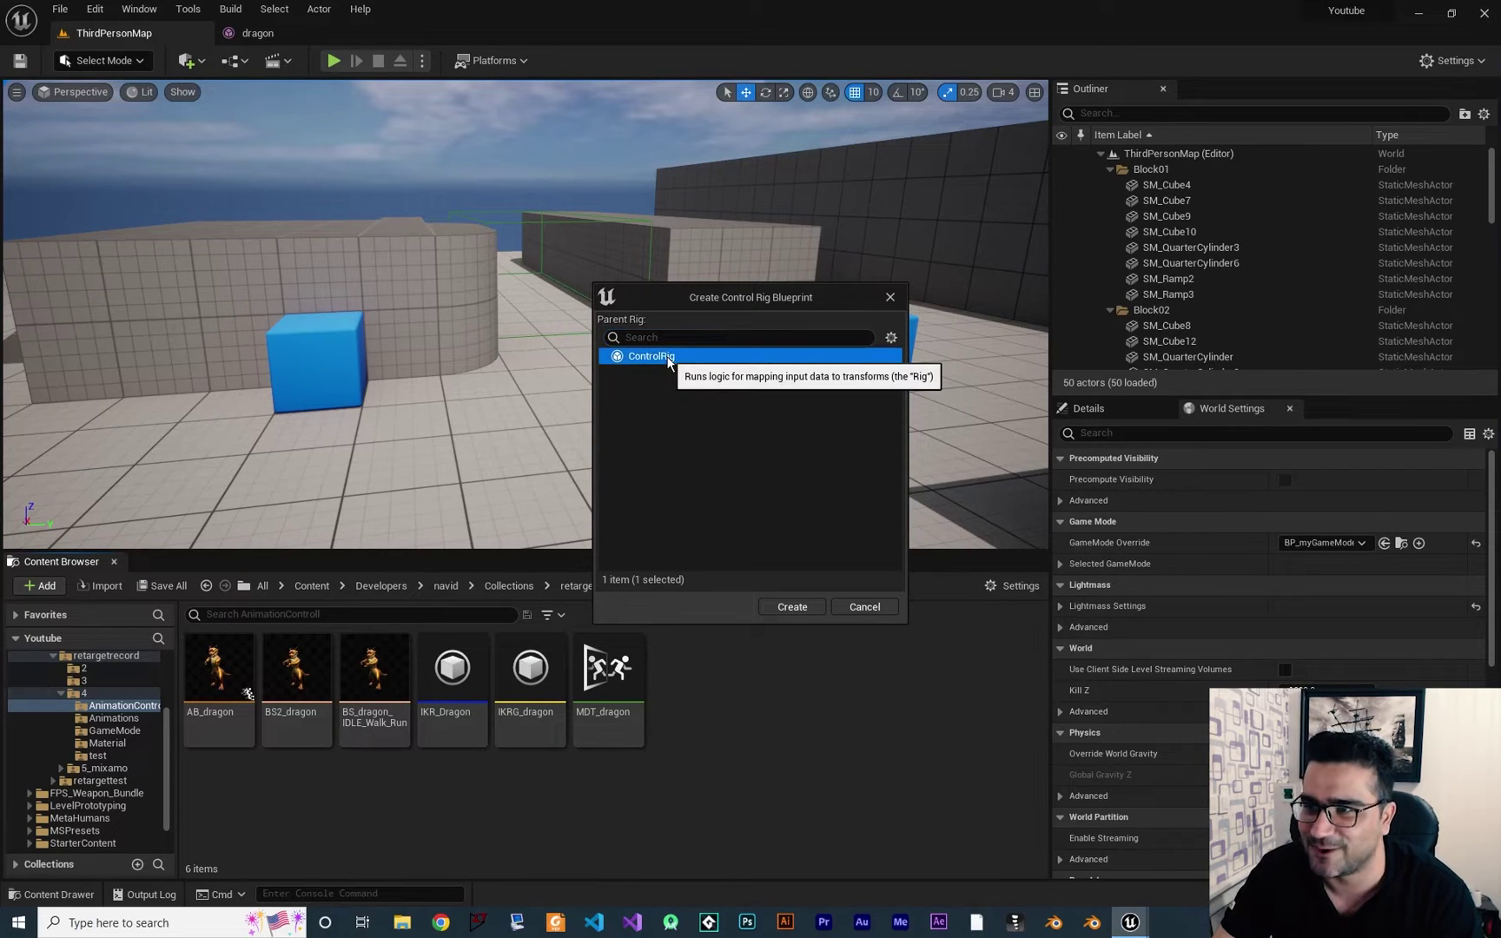
pyautogui.click(784, 607)
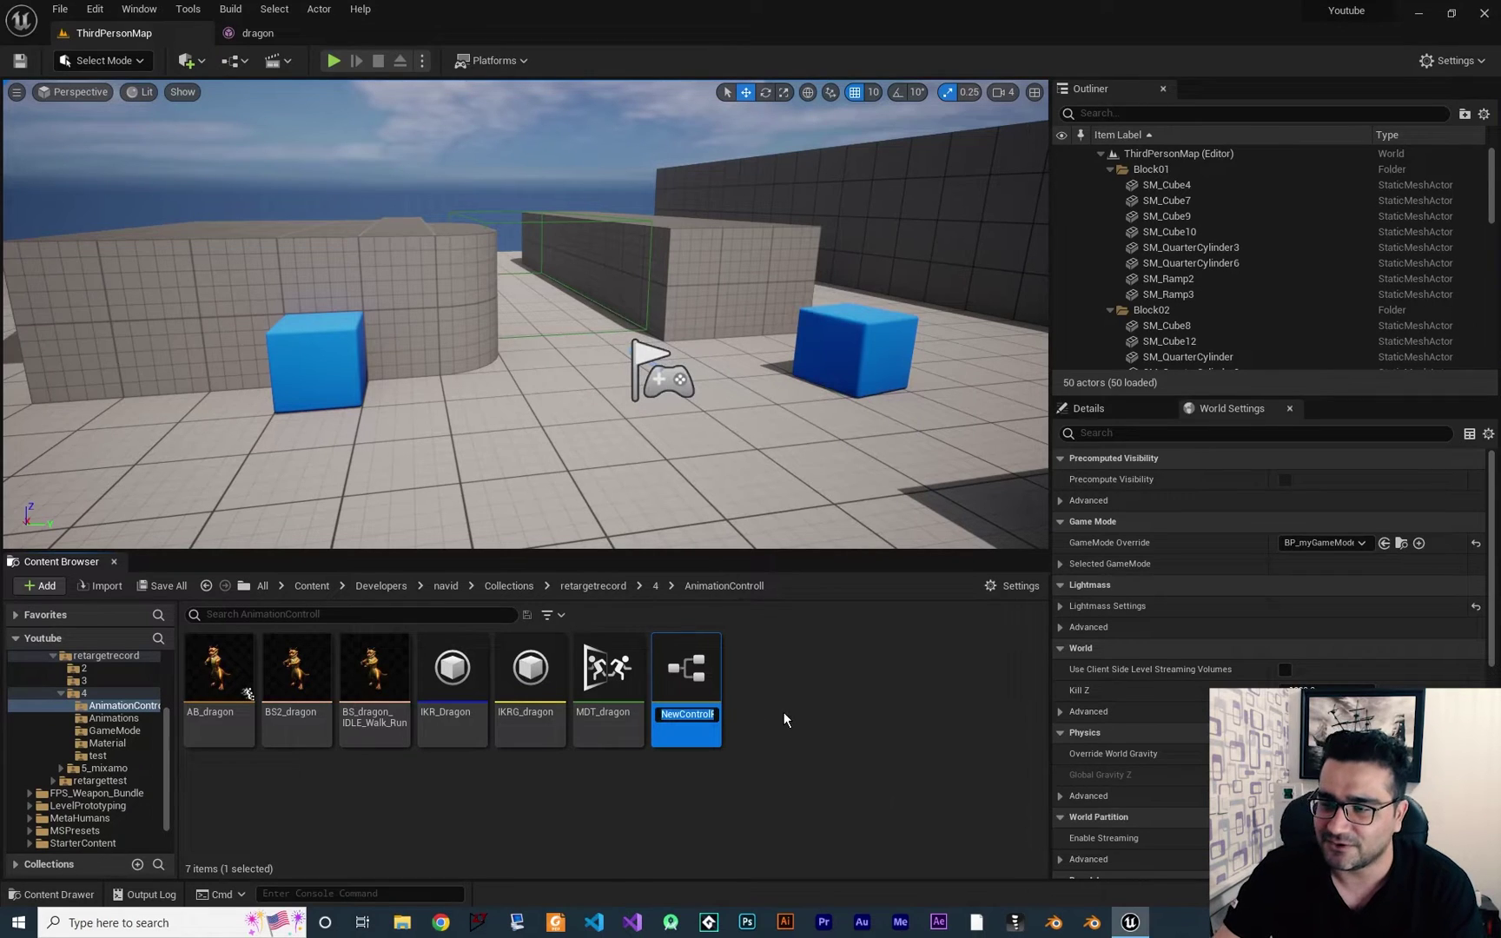
# Name the new Control Rig asset CR_dragonAiming.
pyautogui.write('CR')
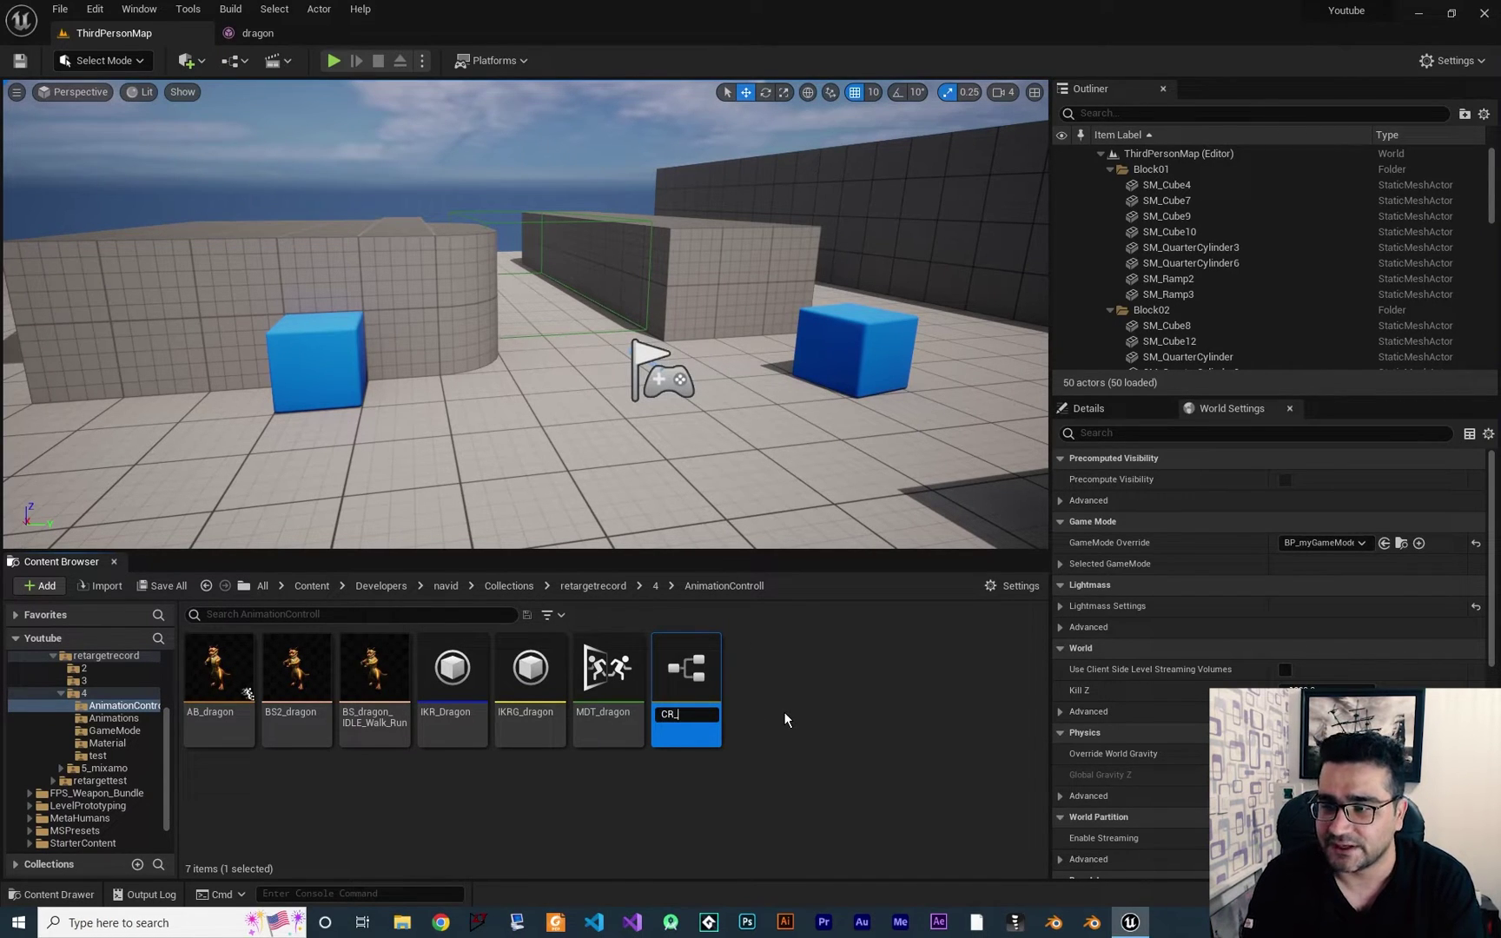
pyautogui.write('_drag')
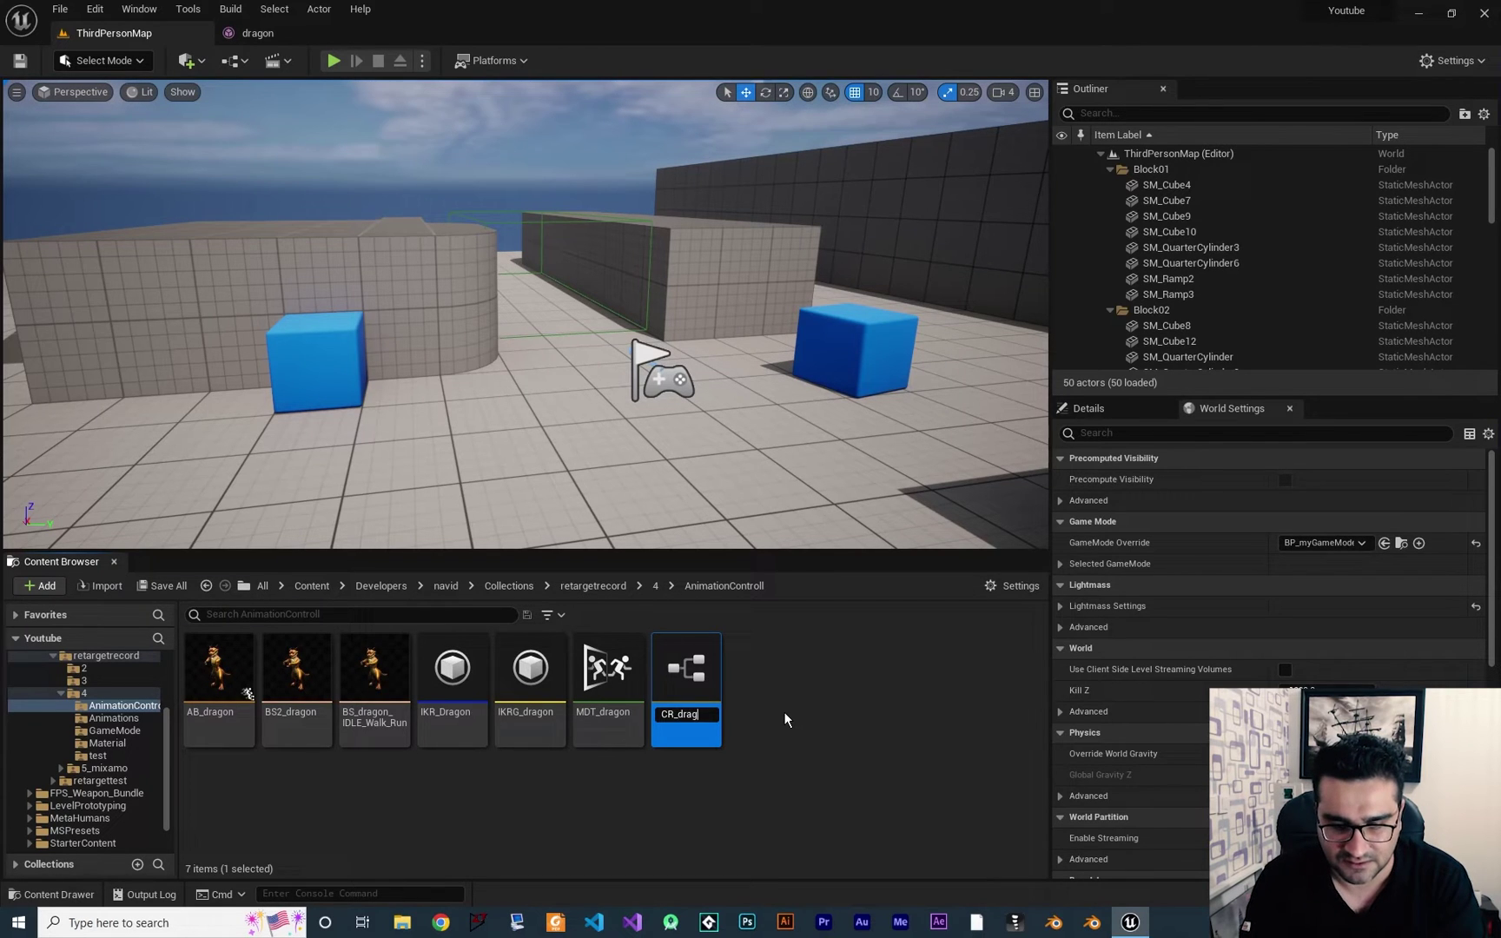
pyautogui.write('onAiming')
pyautogui.press('Return')
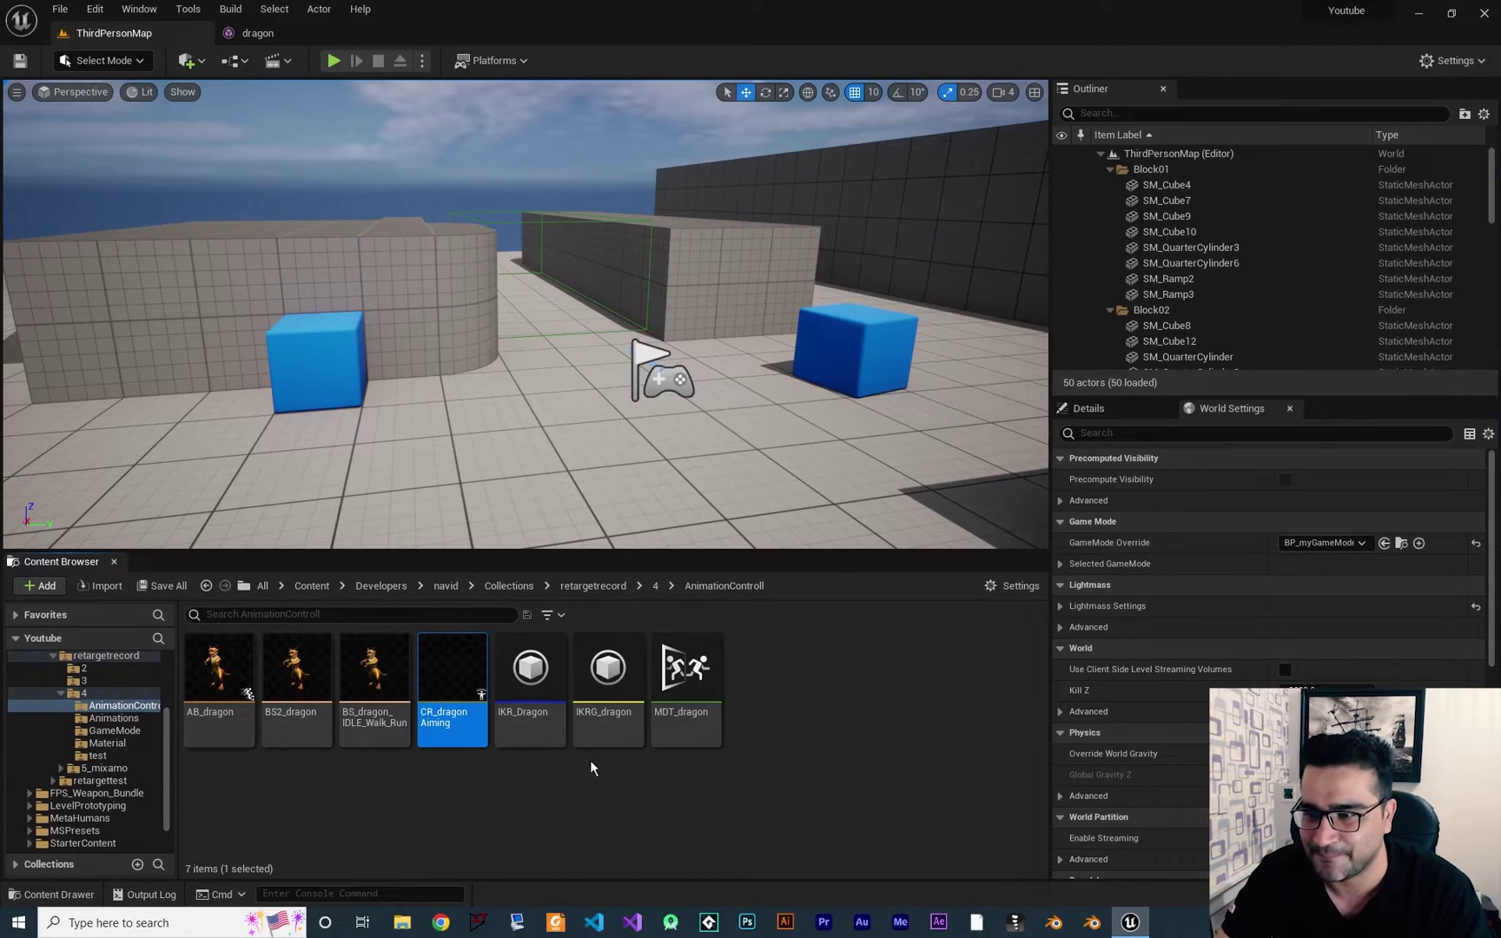
# Open the CR_dragonAiming control rig for editing and compile it.
pyautogui.doubleClick(452, 677)
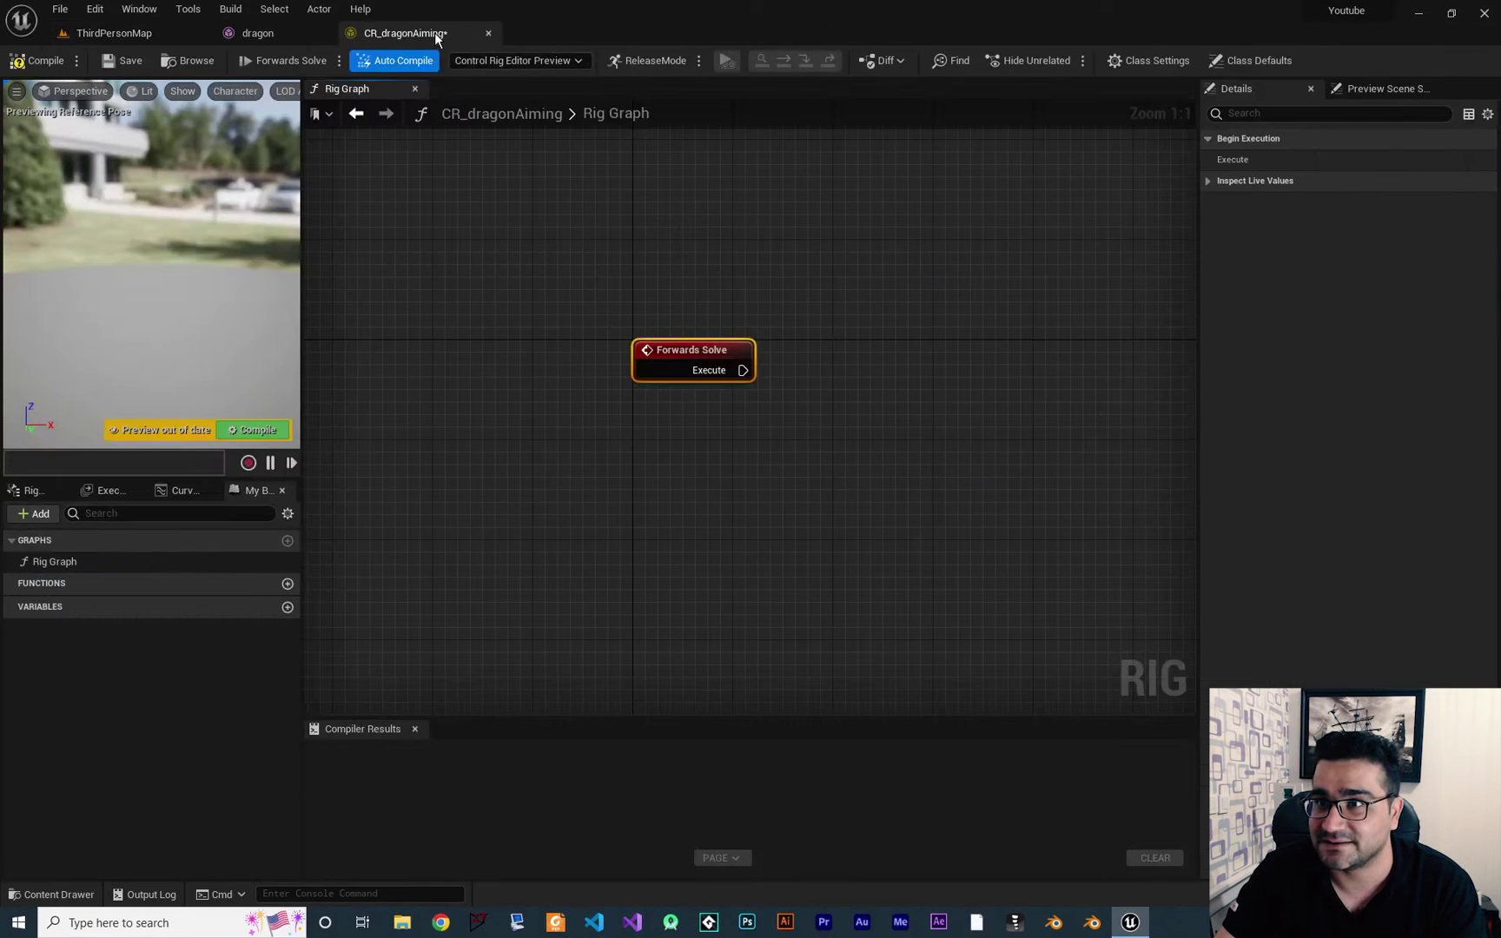
pyautogui.moveTo(747, 426); pyautogui.dragTo(662, 467, button='right')
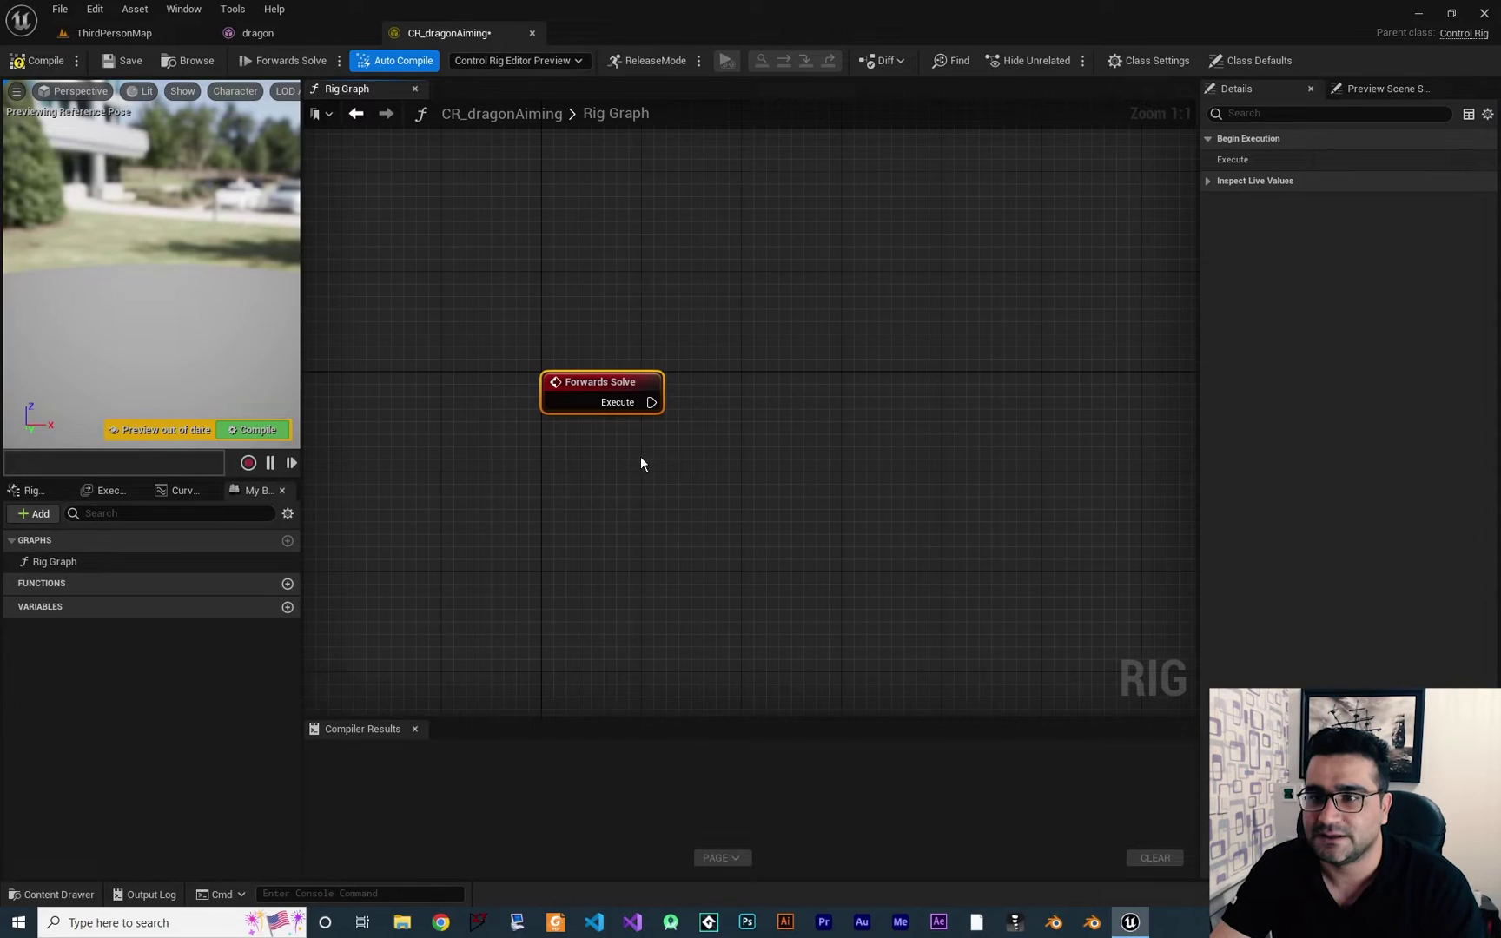
pyautogui.click(253, 430)
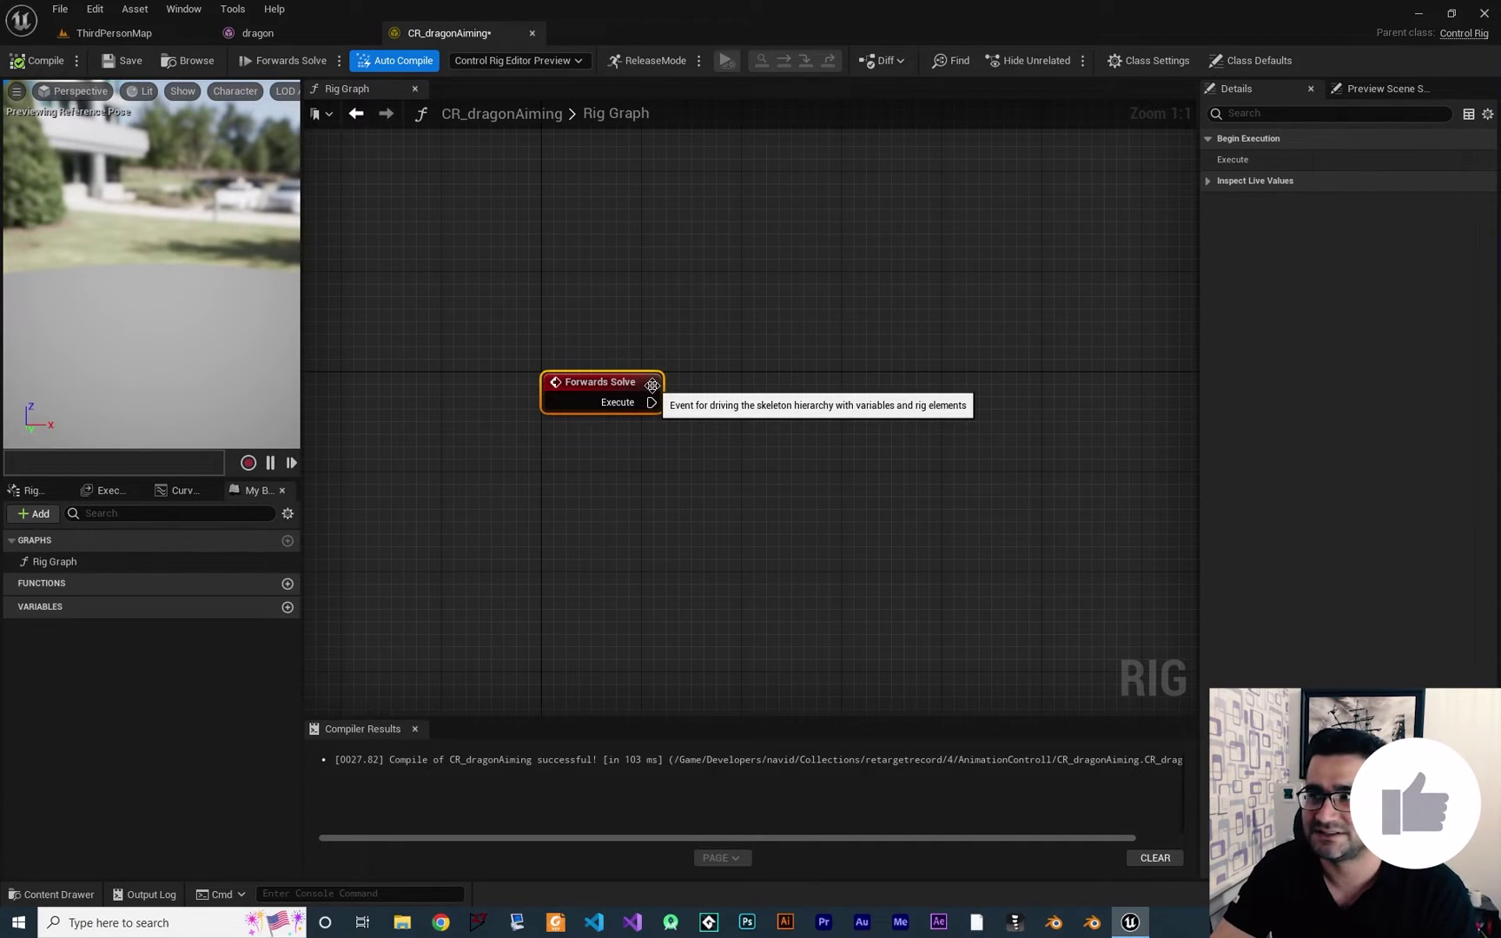
# Set the rig's preview mesh to the dragon skeletal mesh and save the asset.
pyautogui.click(1381, 89)
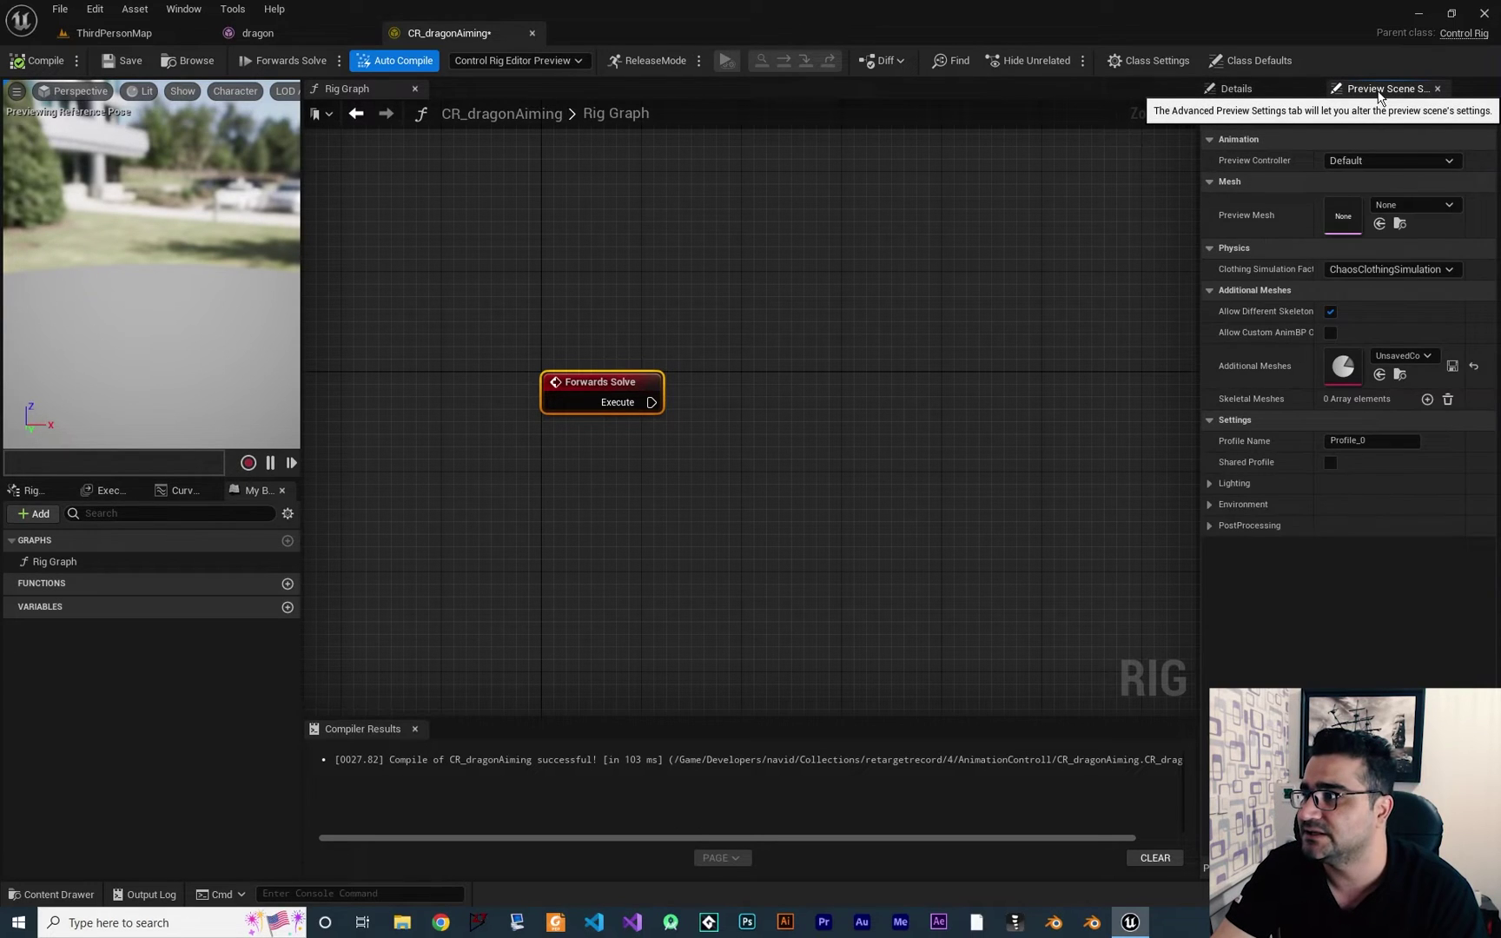
pyautogui.click(1401, 201)
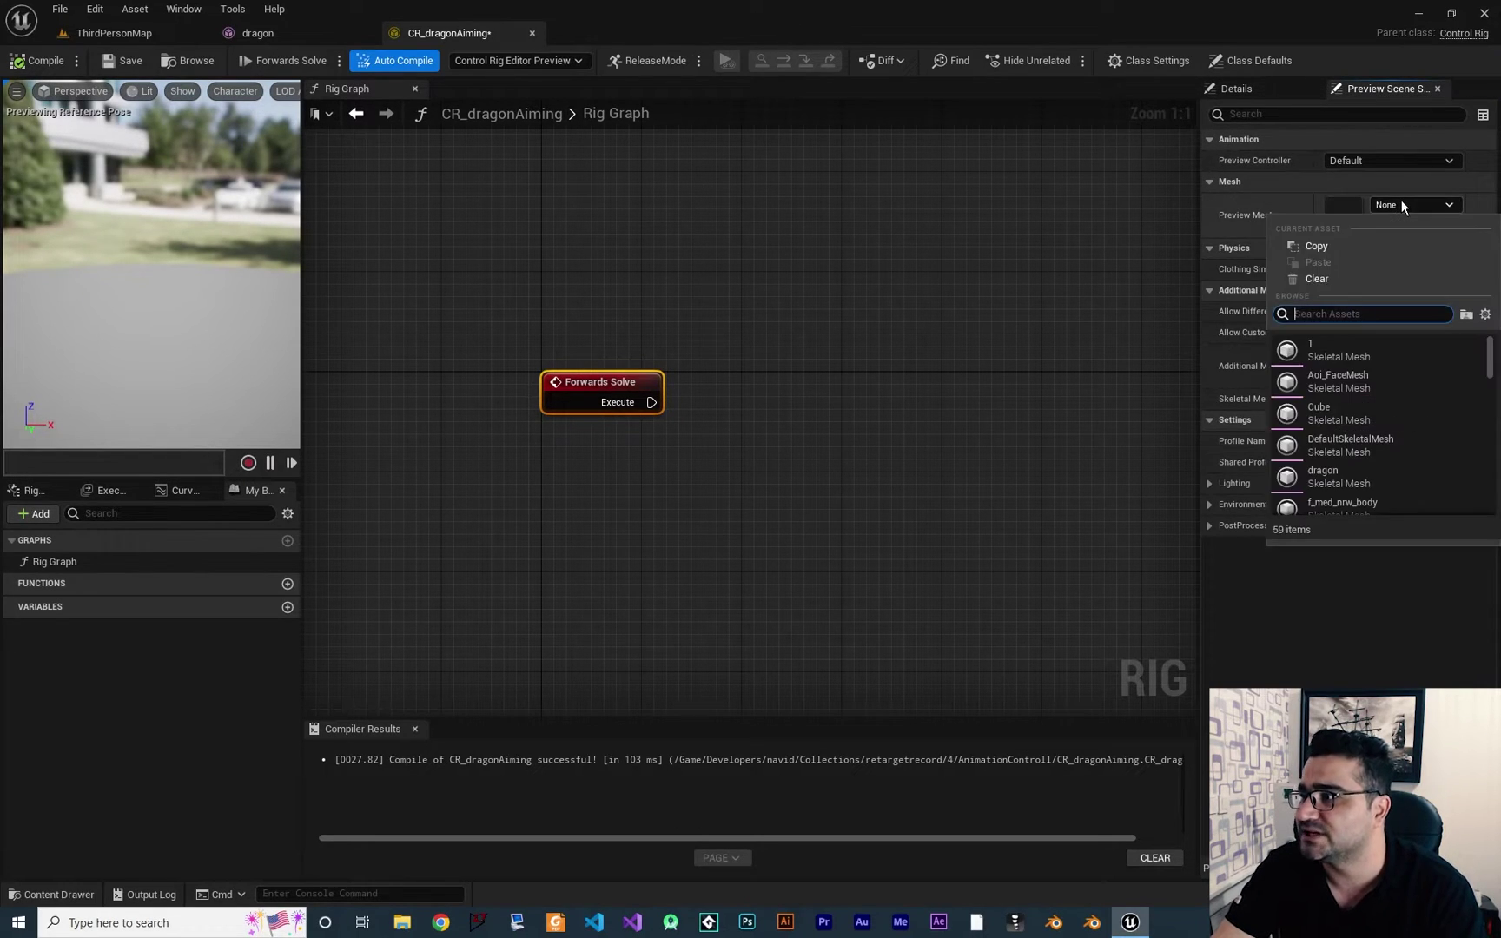
pyautogui.write('drago')
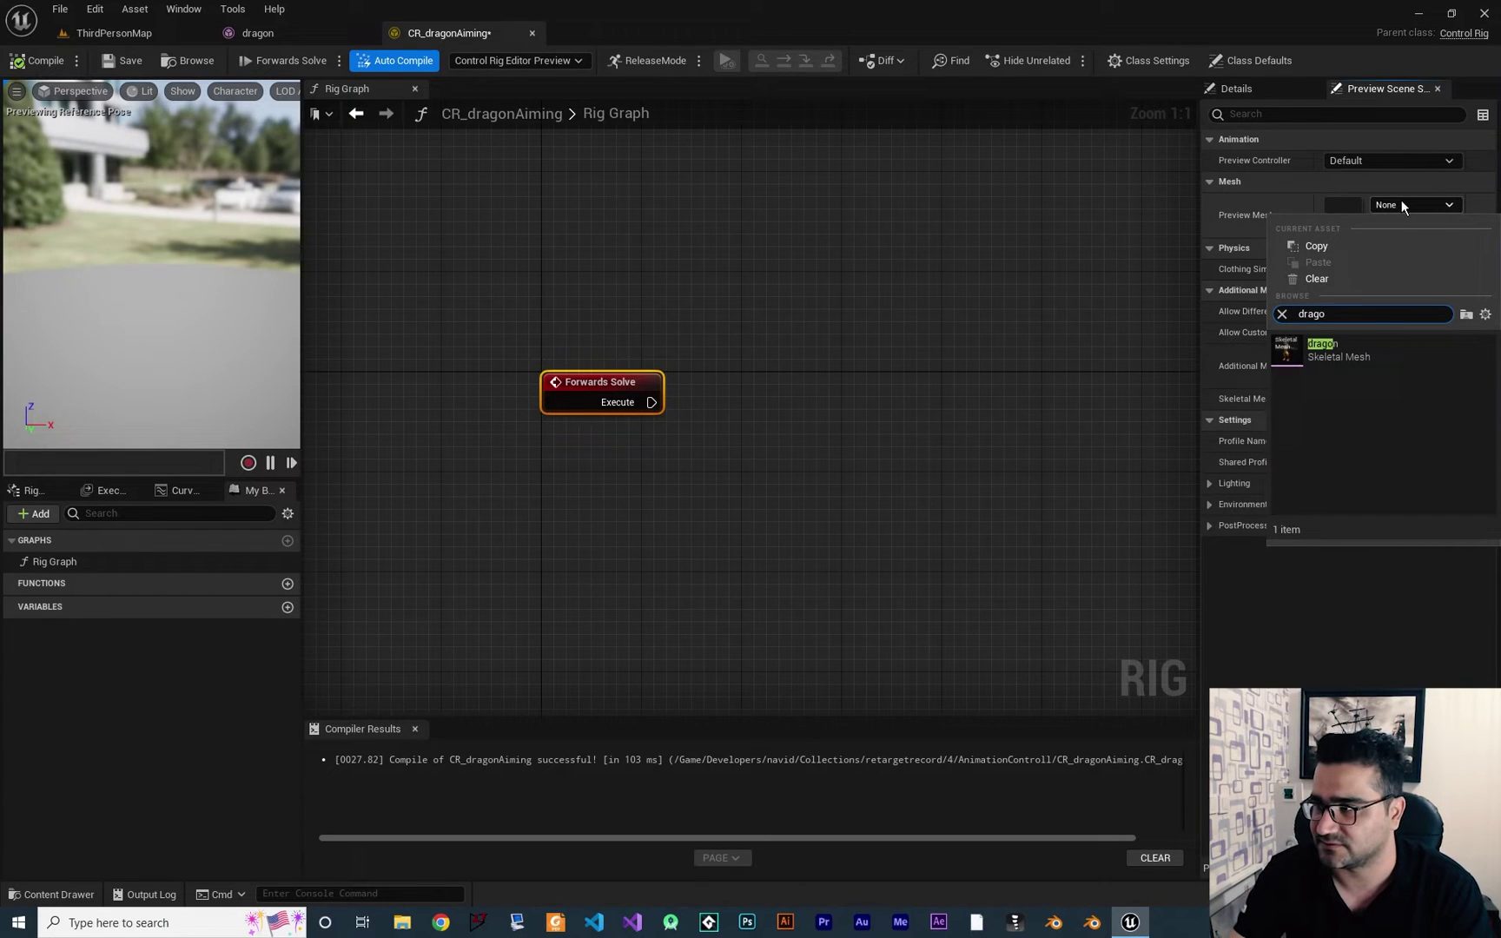
pyautogui.click(1368, 355)
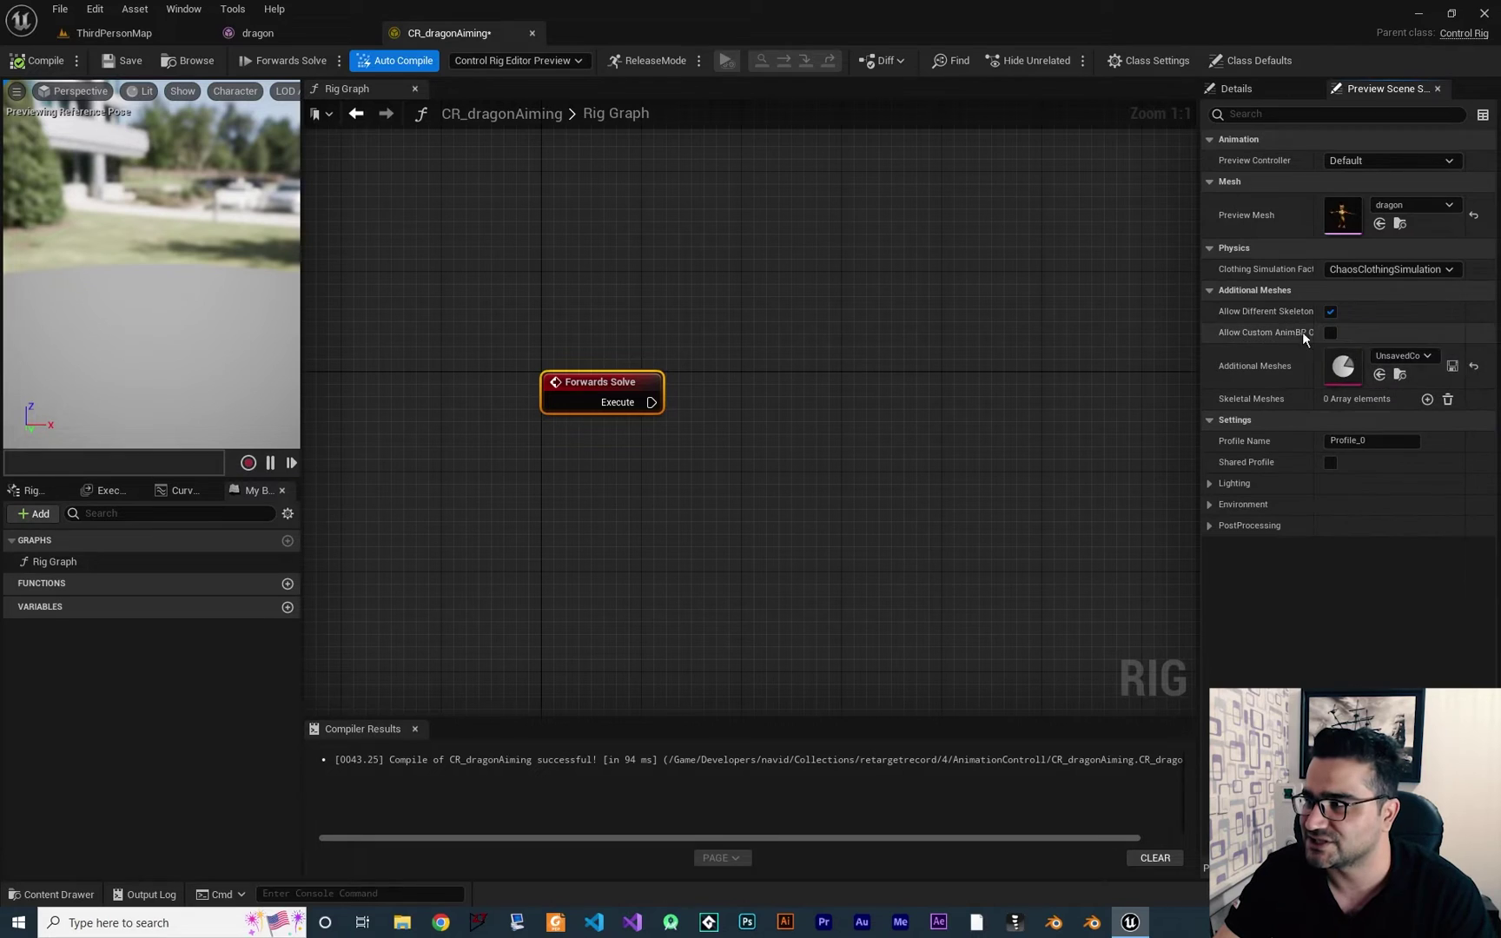
pyautogui.hotkey('ctrl', 's')
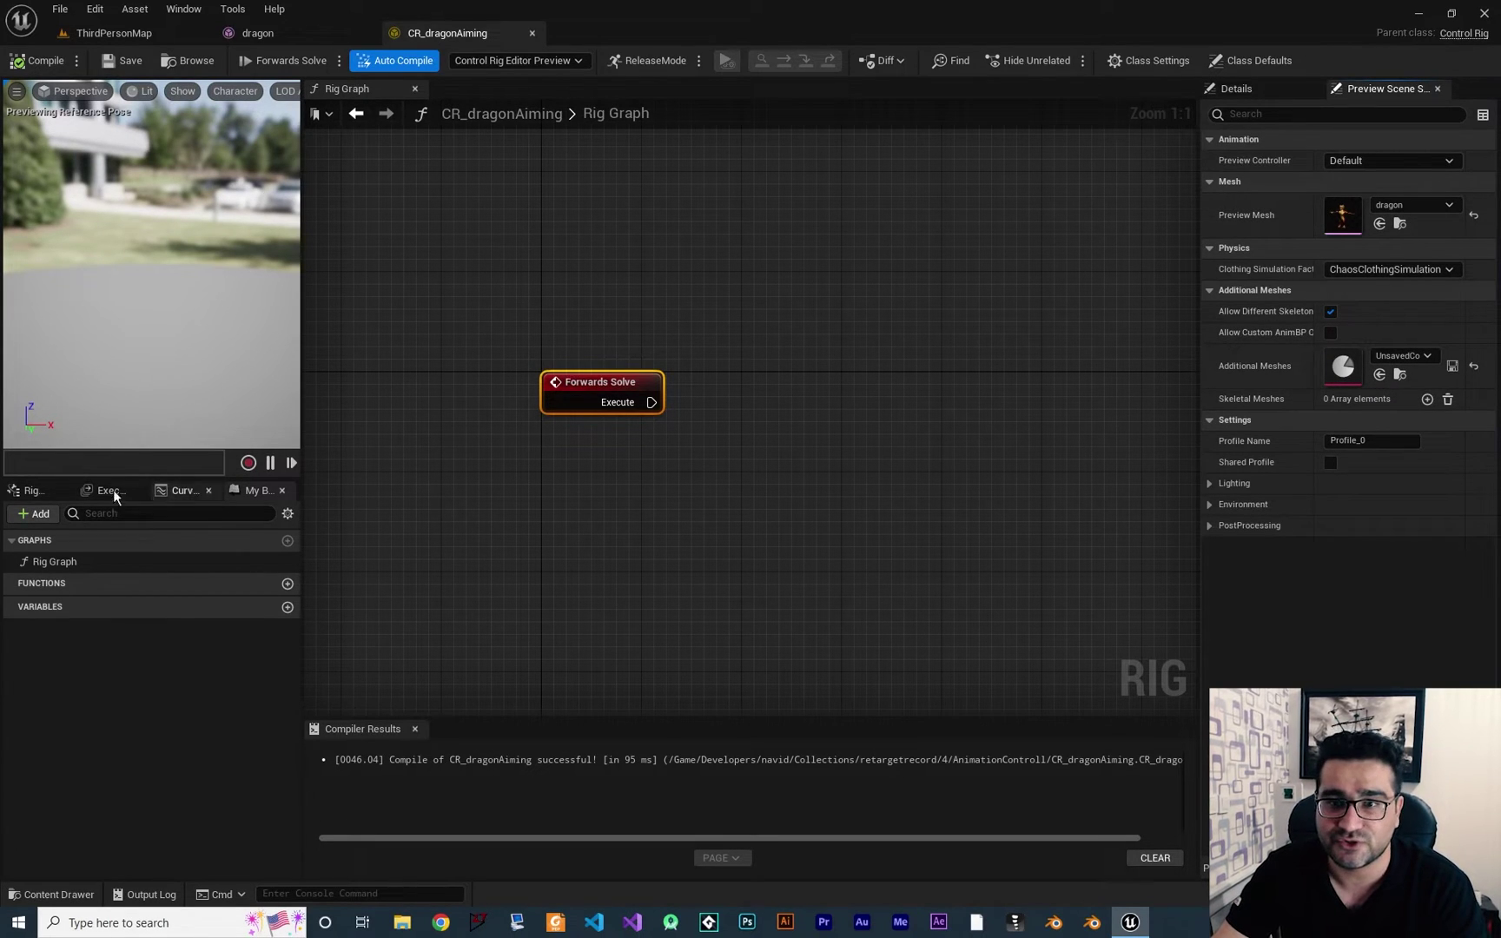
# Import the bone hierarchy from the dragon skeletal mesh into the rig, widening the Rig Hierarchy area.
pyautogui.click(35, 492)
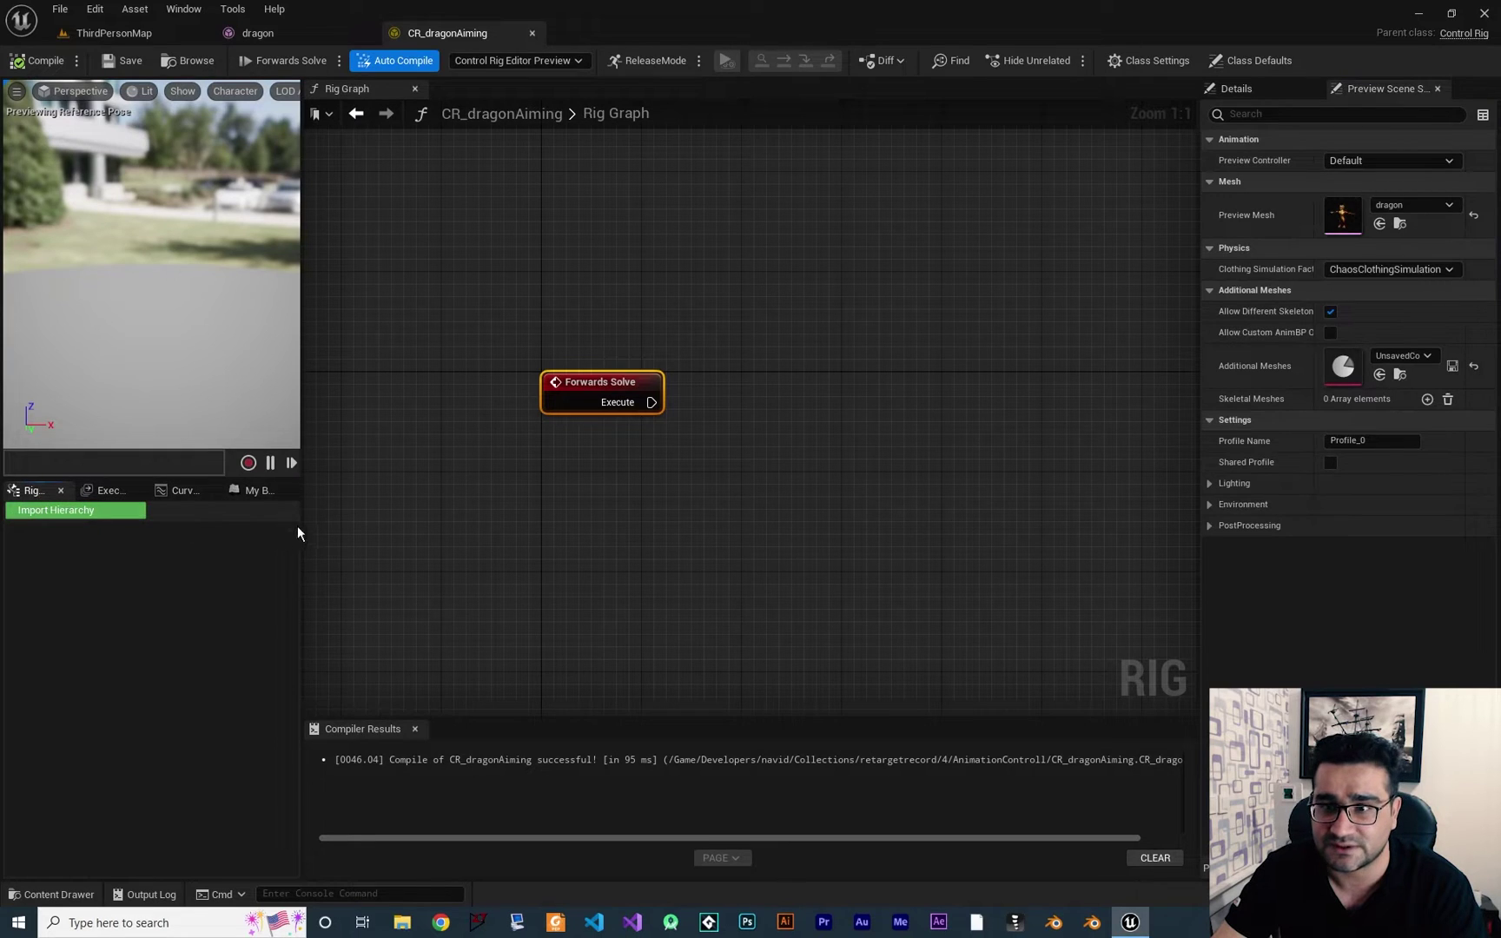
pyautogui.moveTo(301, 529); pyautogui.dragTo(460, 524)
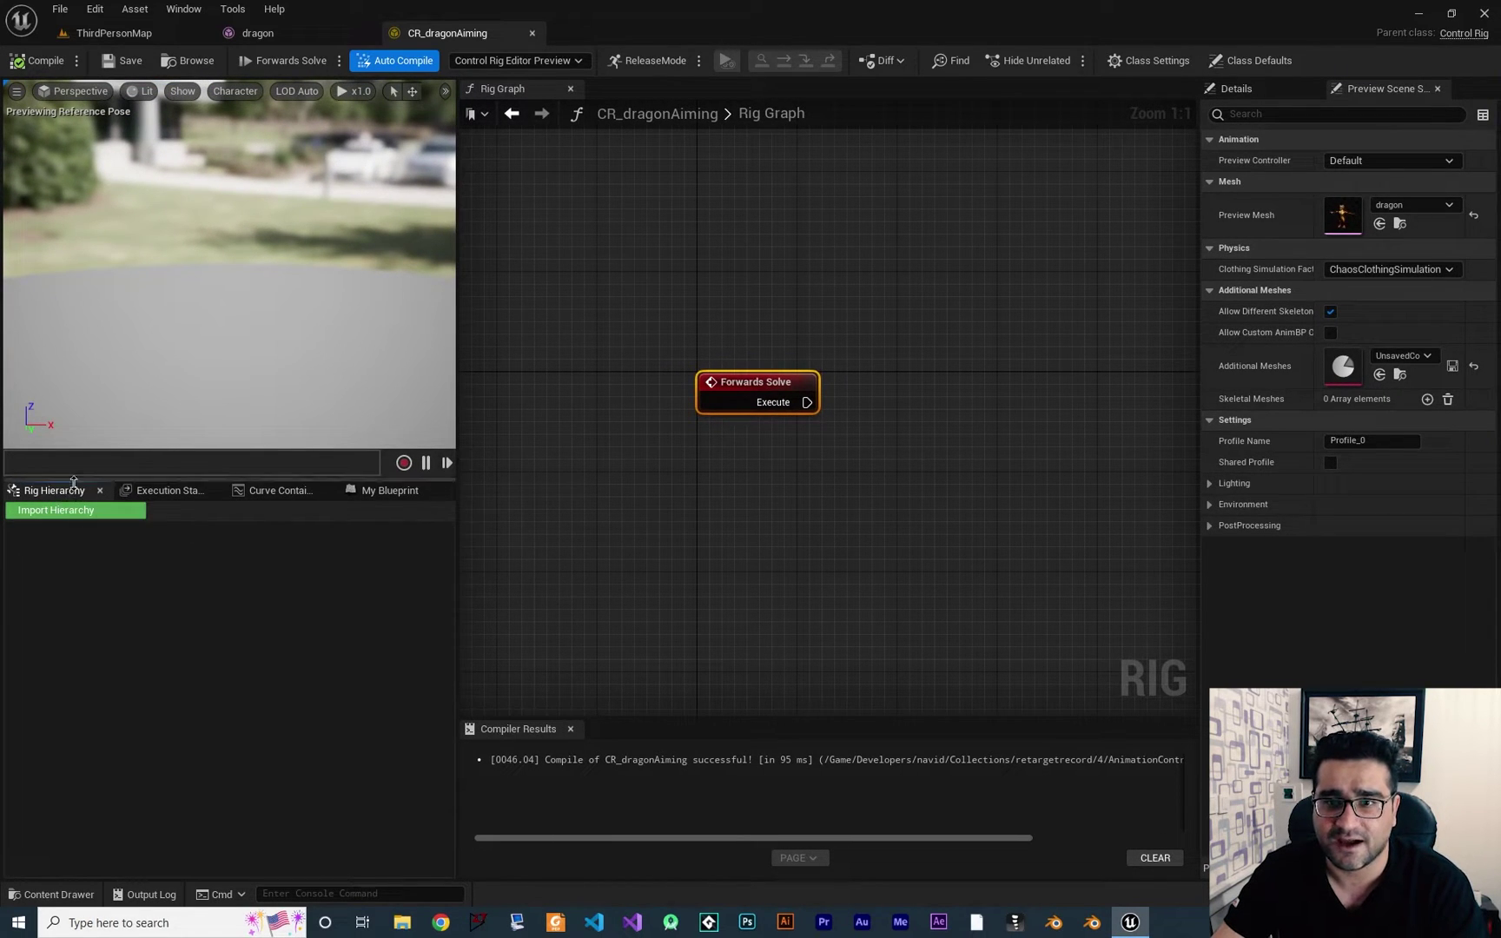
pyautogui.click(74, 513)
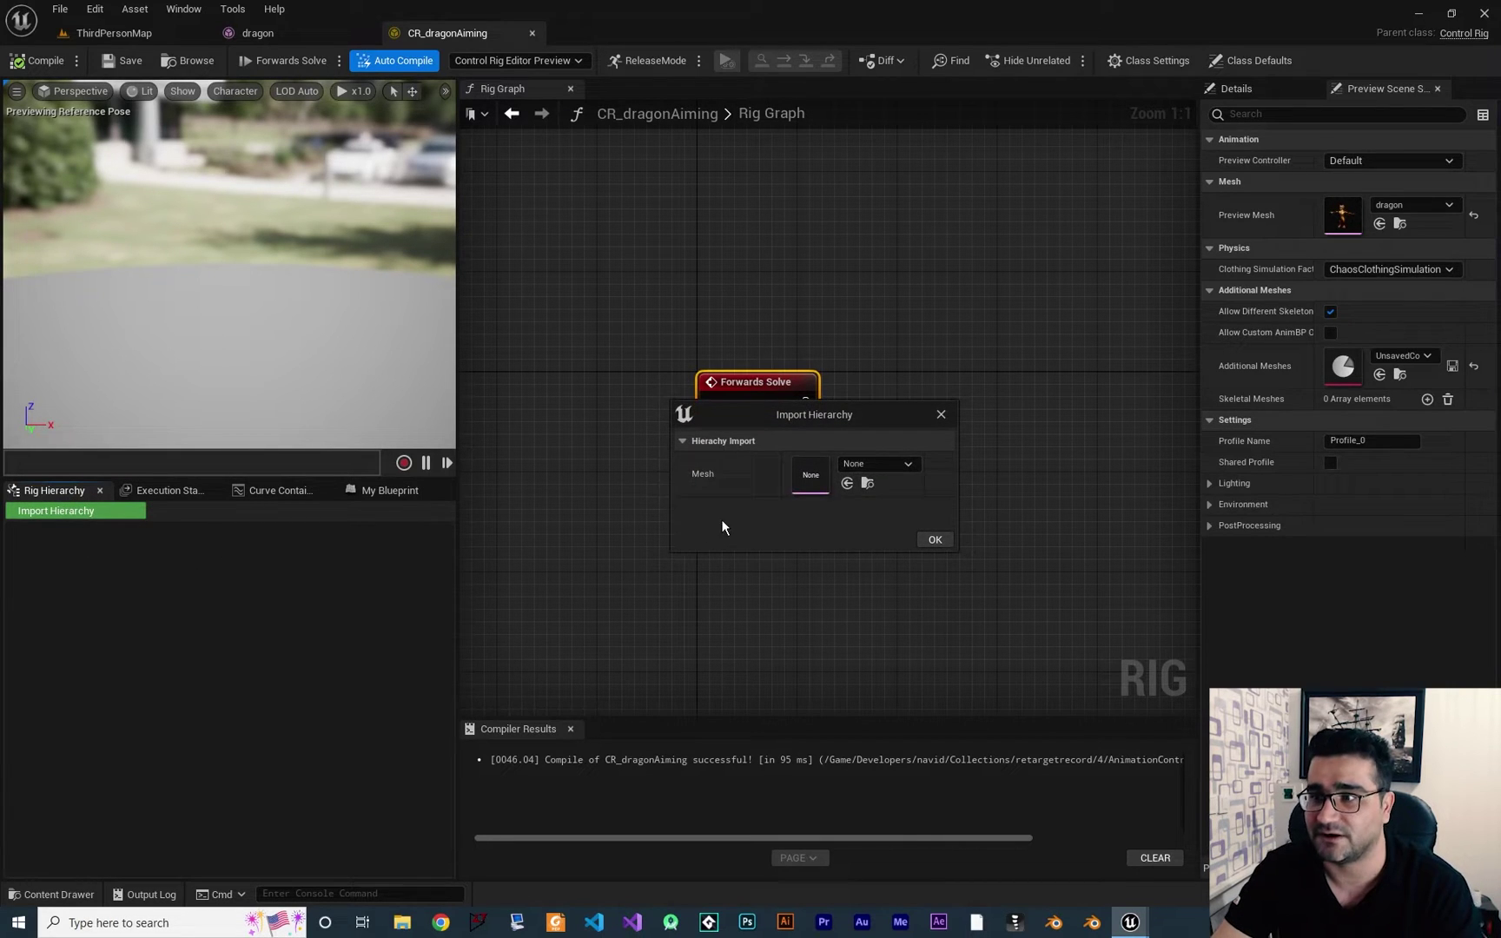
pyautogui.click(877, 463)
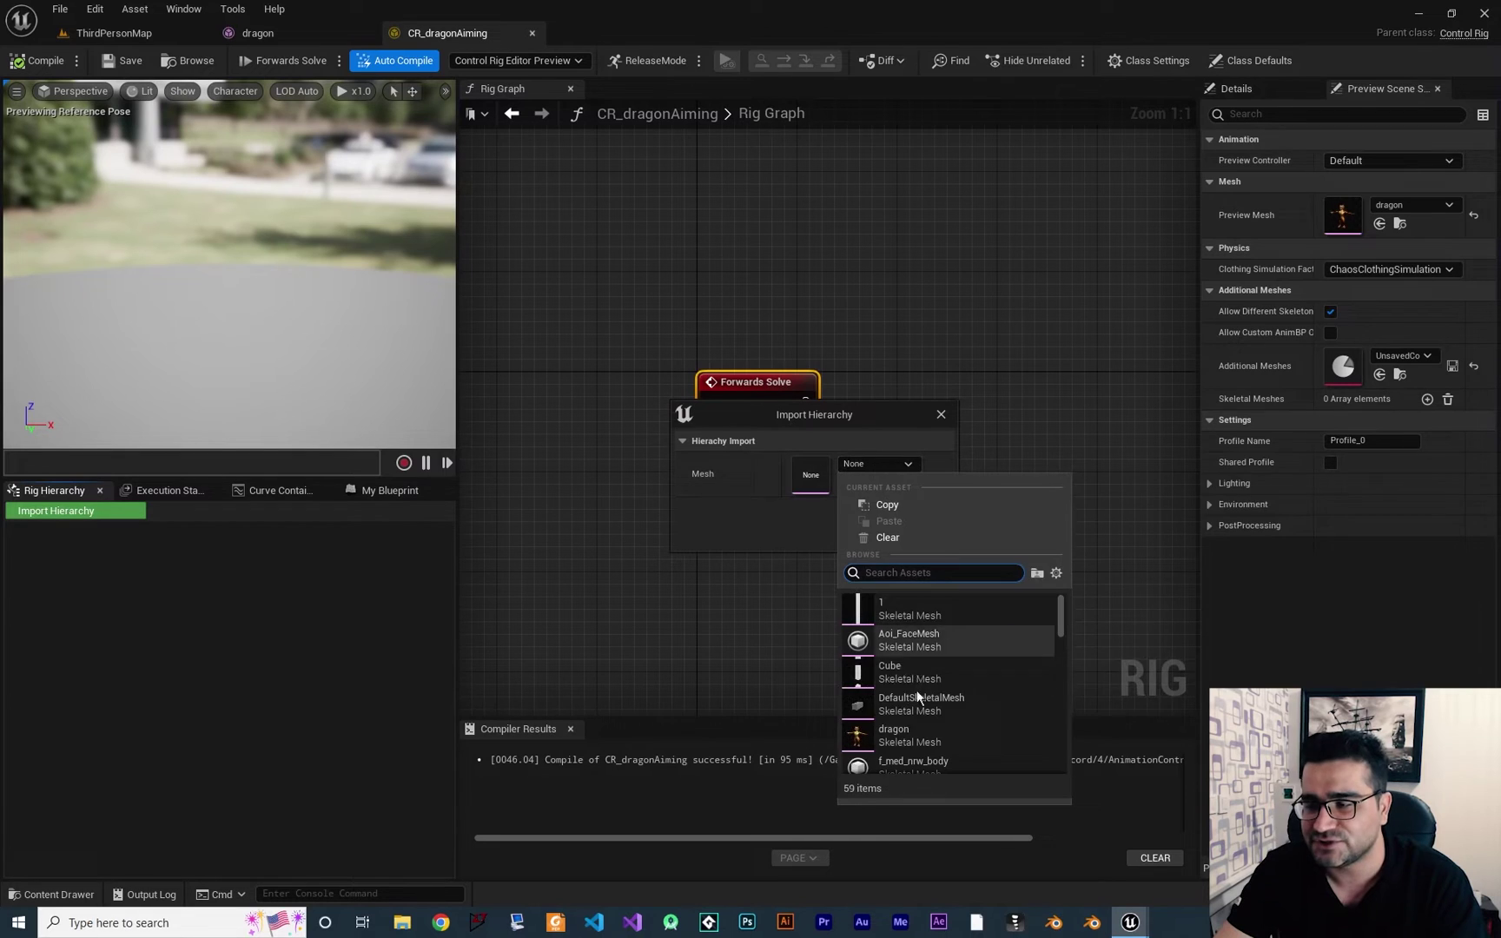
pyautogui.click(909, 739)
pyautogui.click(936, 540)
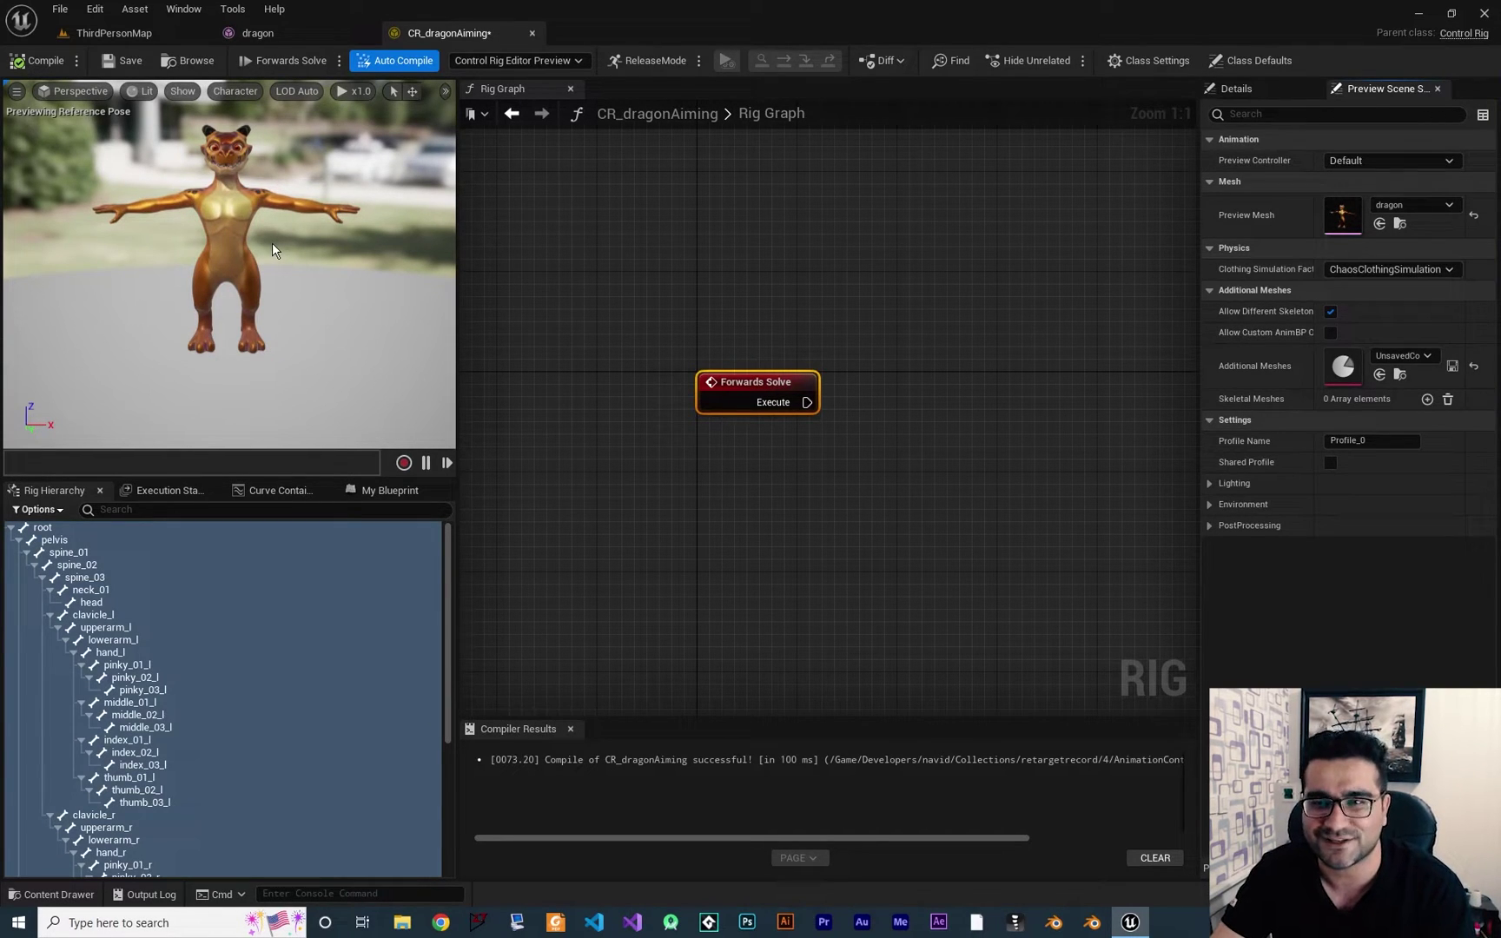
# Try to preview the dragon with the Idle_Pistol_Retargeted1 animation through the Use Specific Animation preview controller.
pyautogui.click(1348, 160)
pyautogui.click(1374, 209)
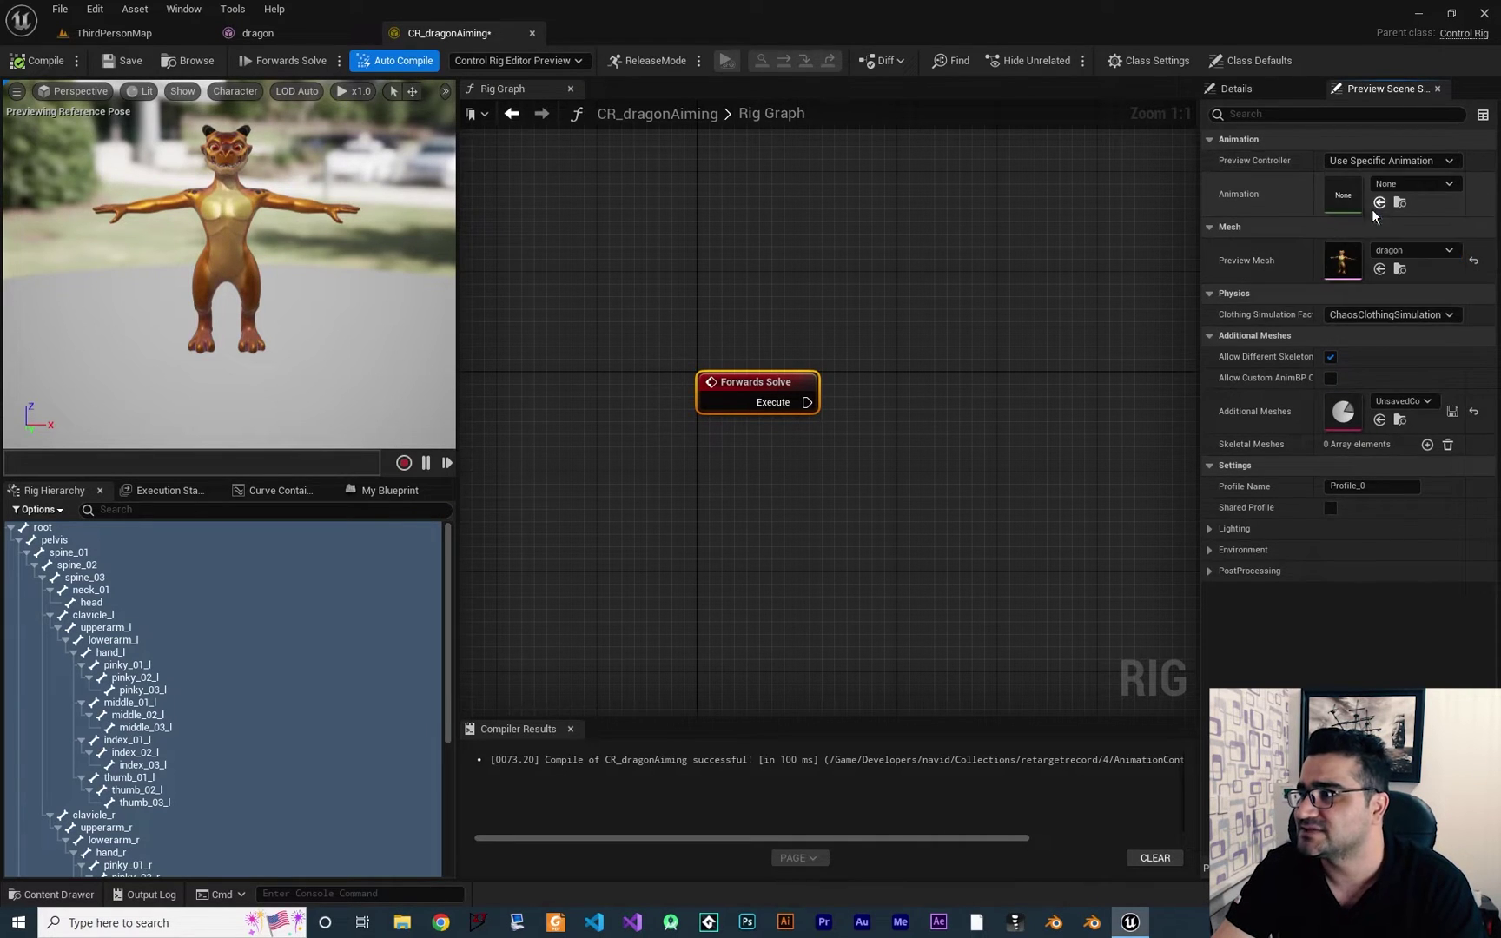
pyautogui.click(1411, 184)
pyautogui.write('idle')
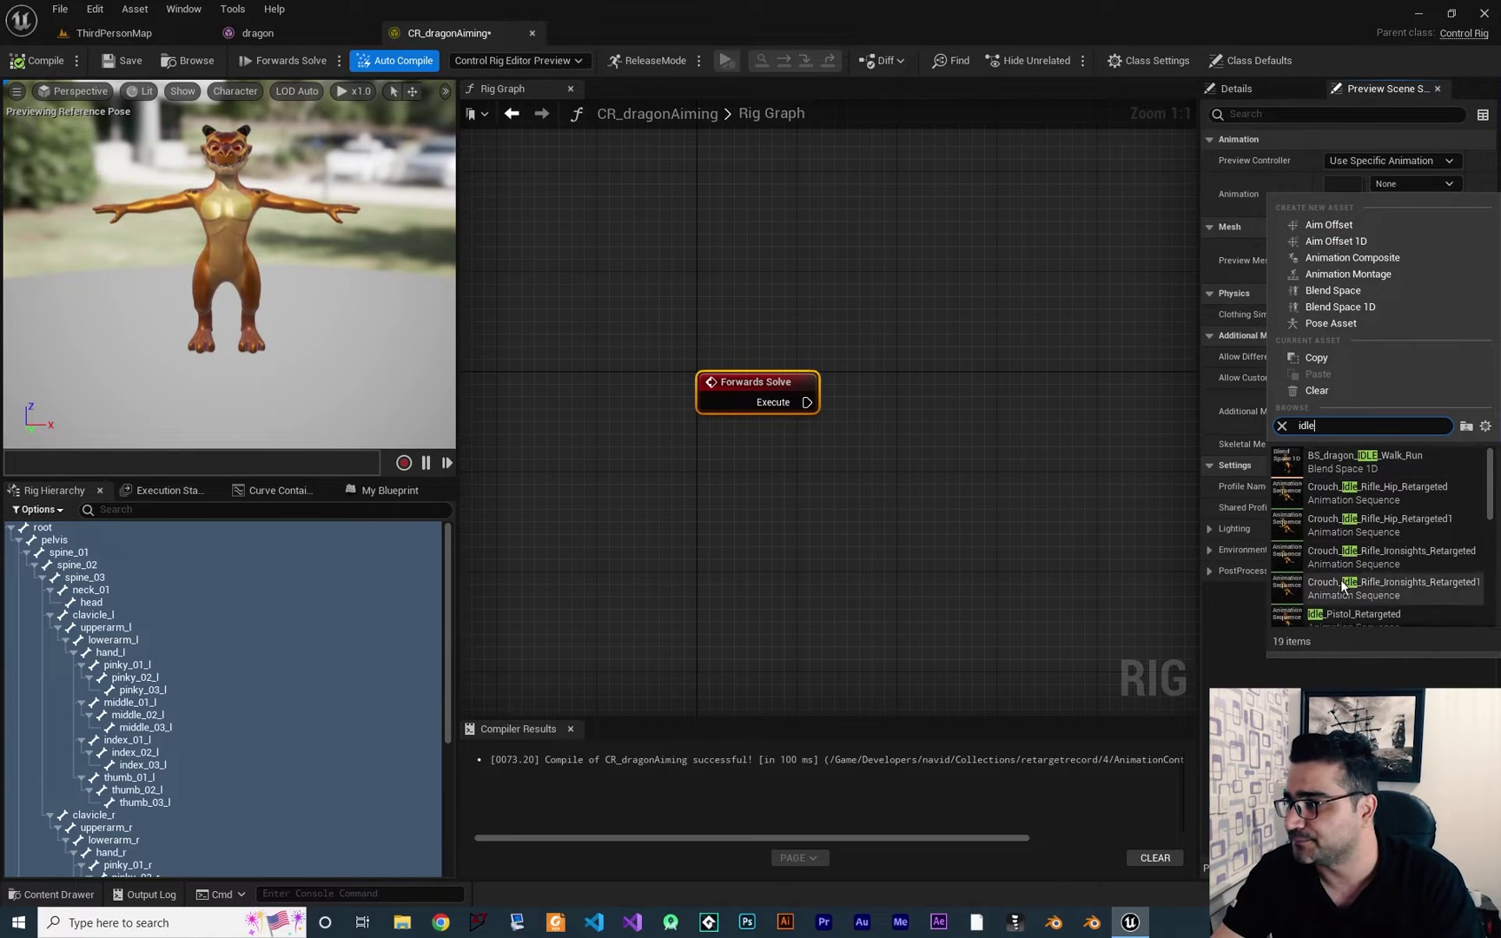
pyautogui.scroll(-2, 1342, 588)
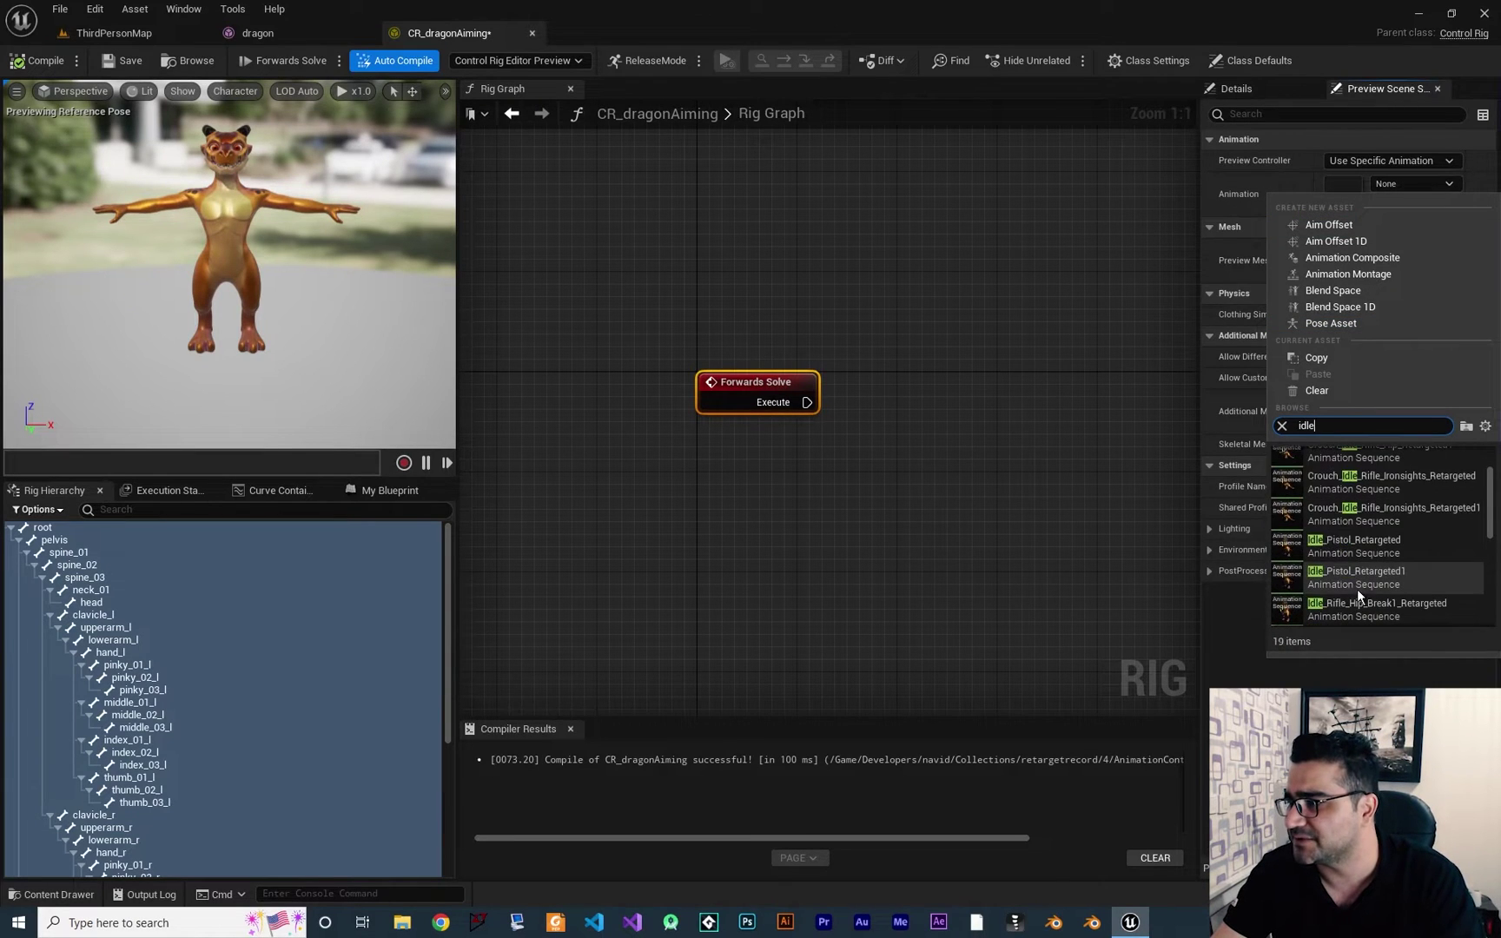
pyautogui.click(1342, 586)
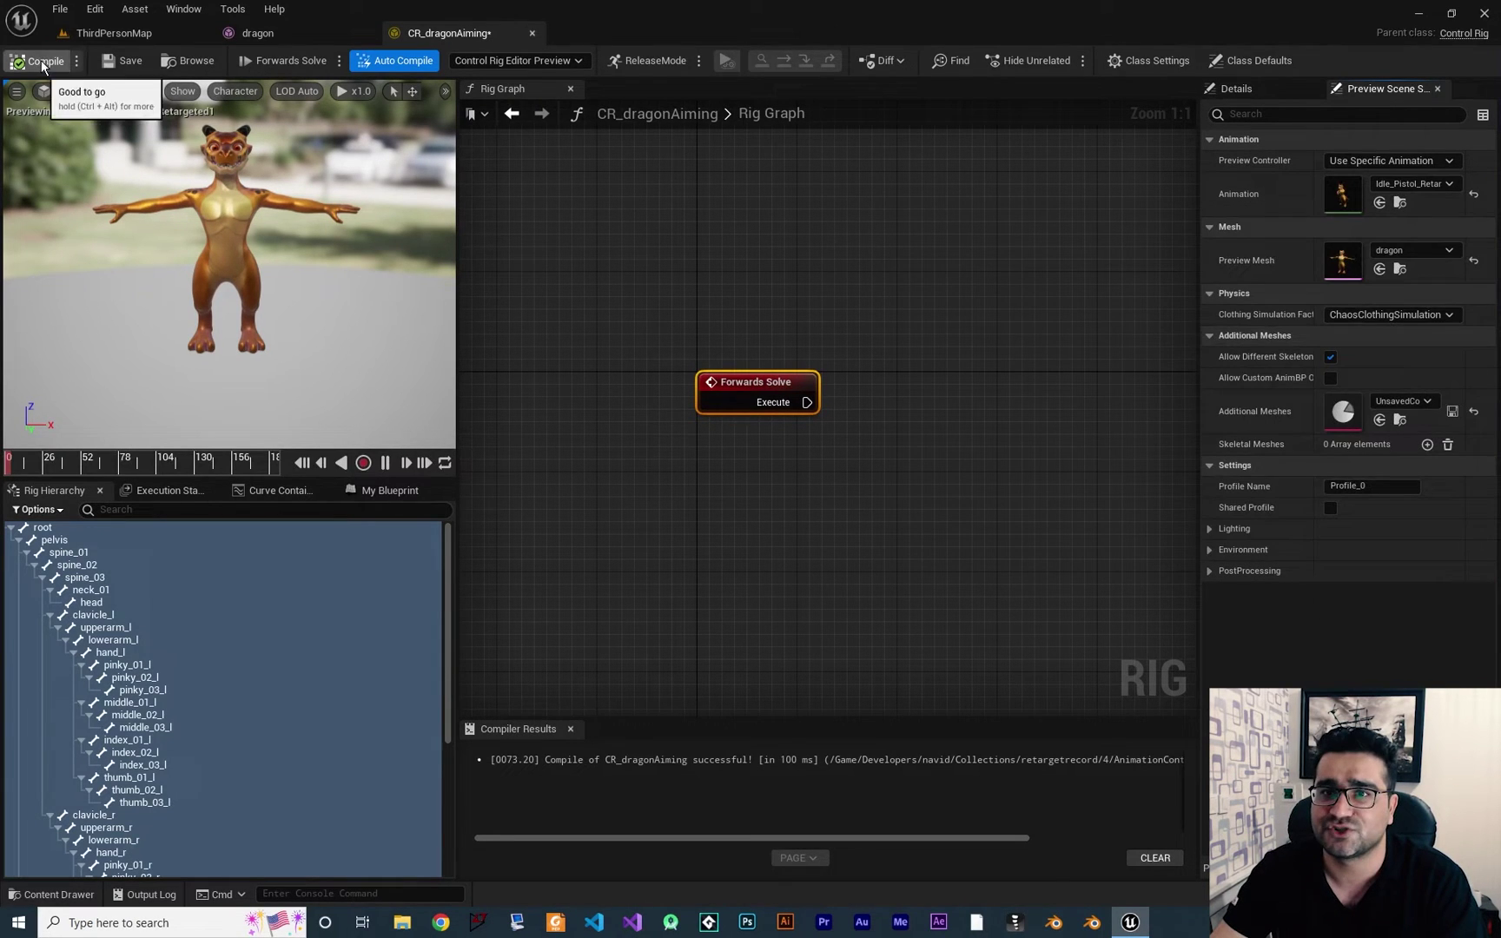
# Save and close CR_dragonAiming, and reopen it from the AnimationControll folder.
pyautogui.click(122, 60)
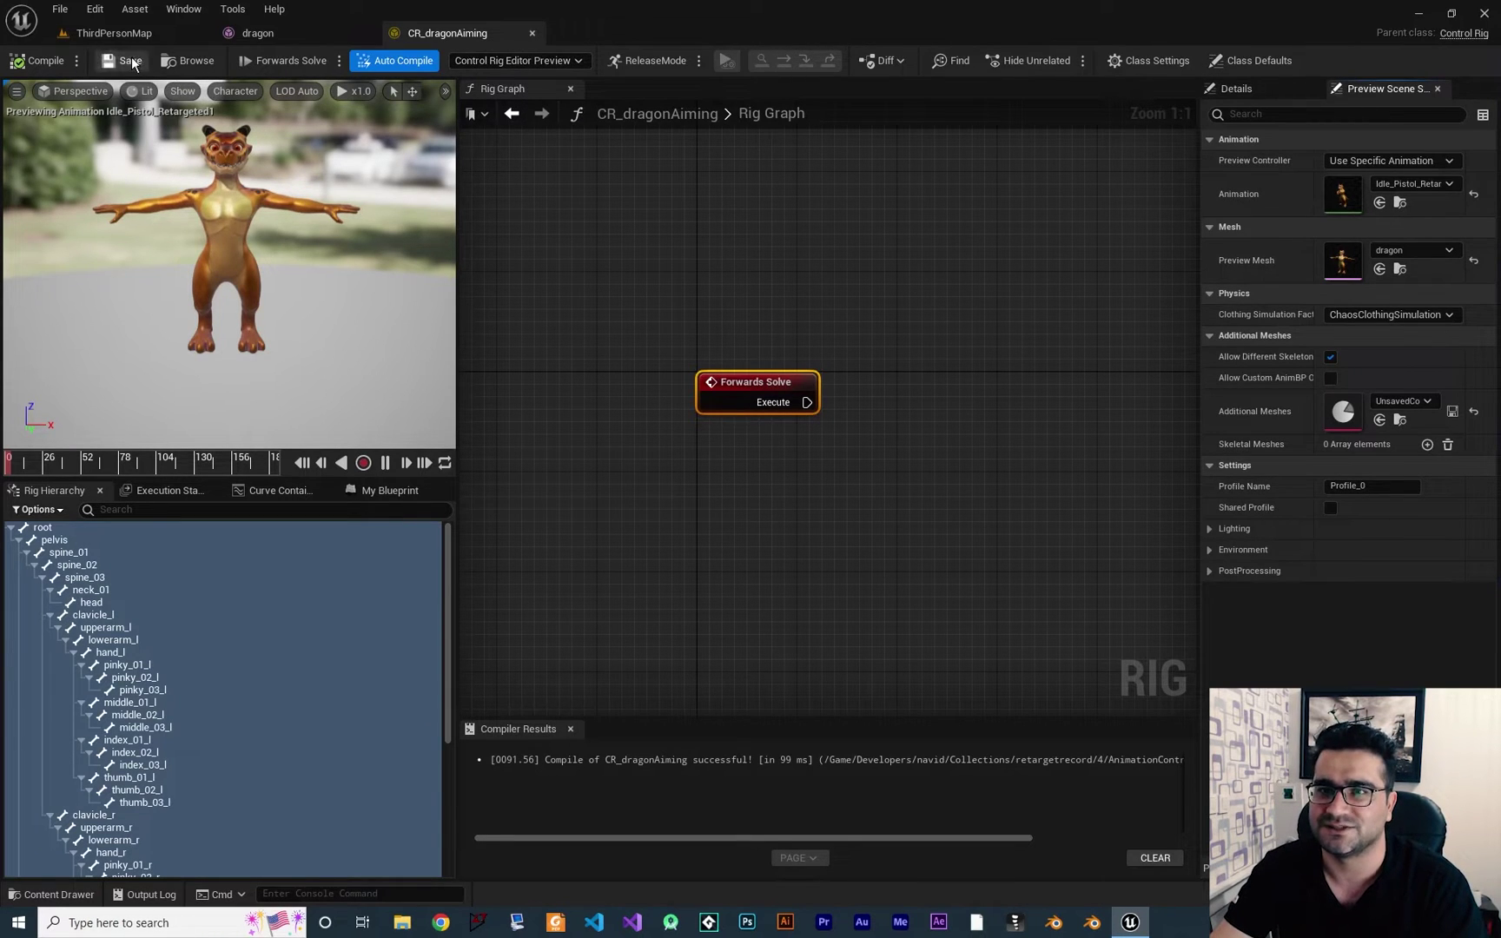
pyautogui.click(532, 33)
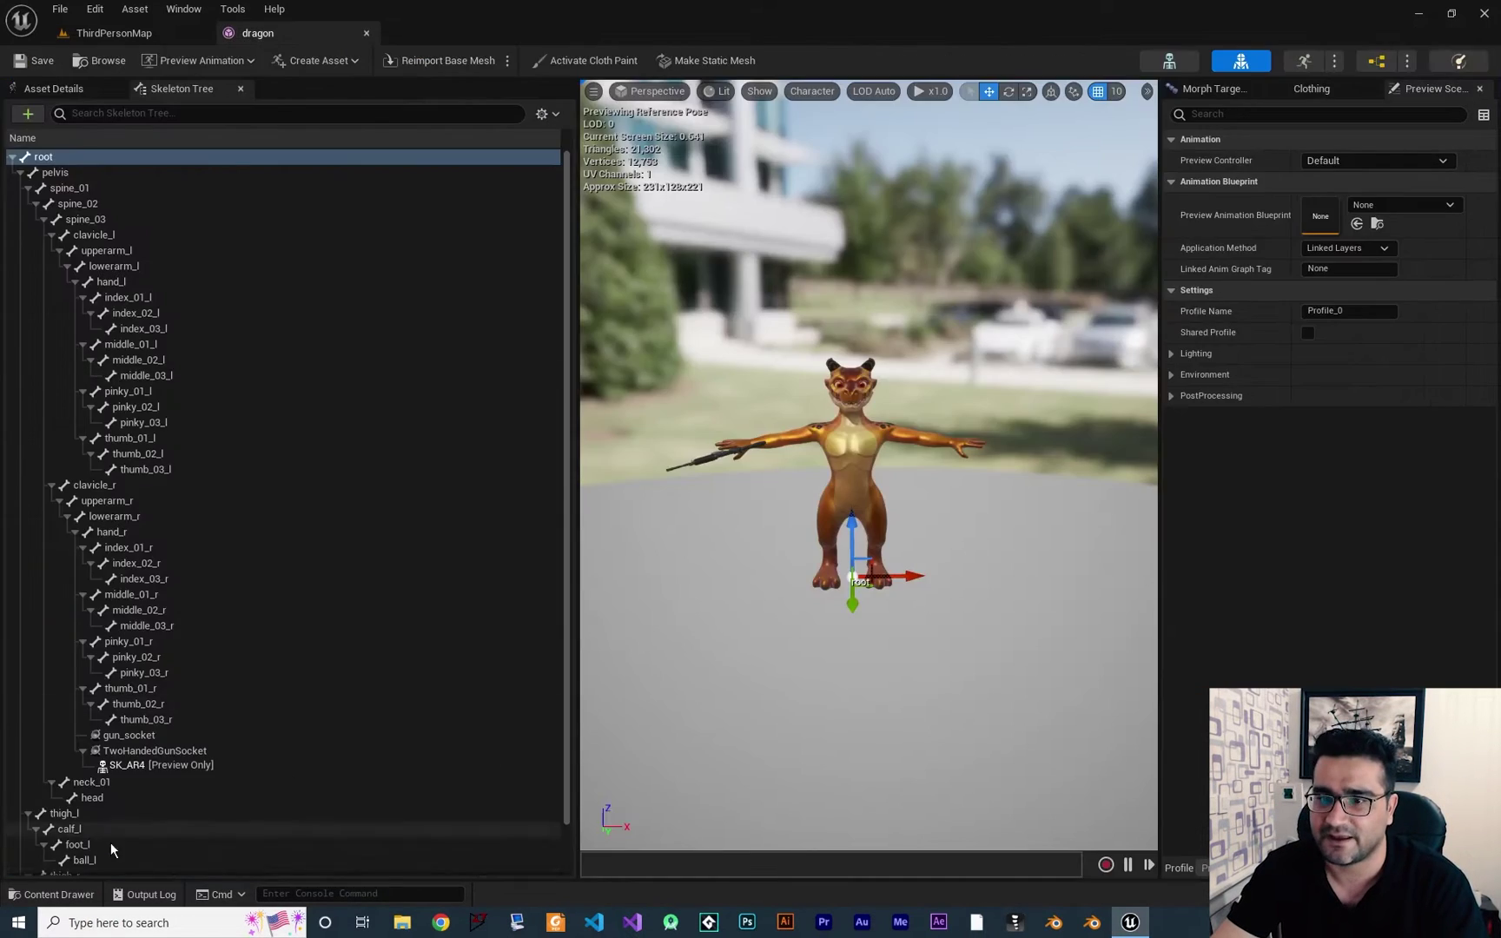
pyautogui.click(59, 894)
pyautogui.click(135, 711)
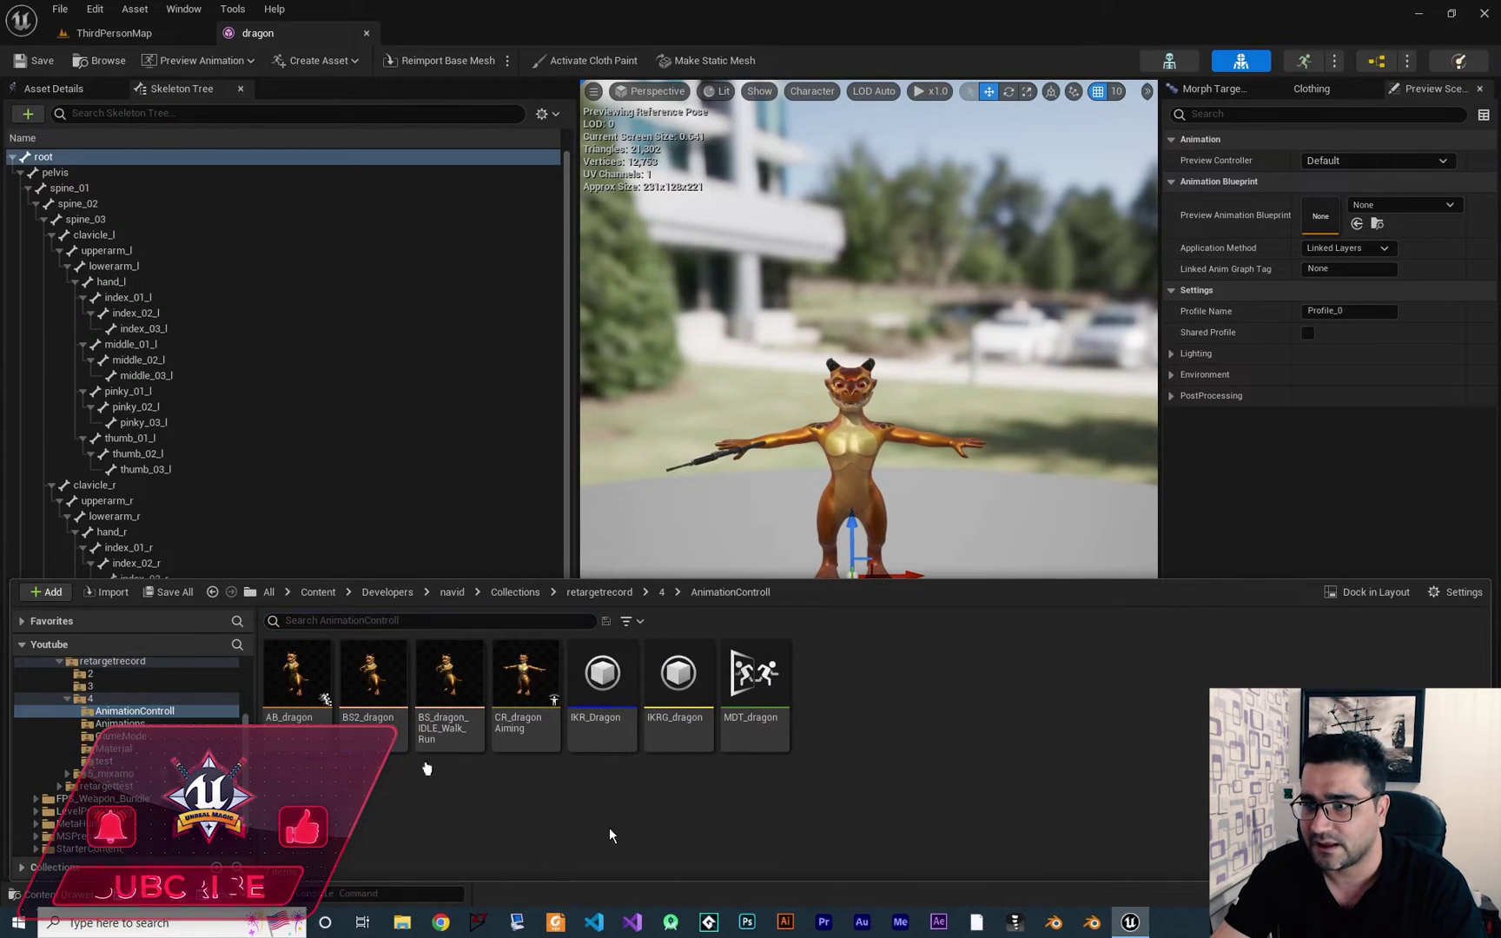
pyautogui.click(520, 677)
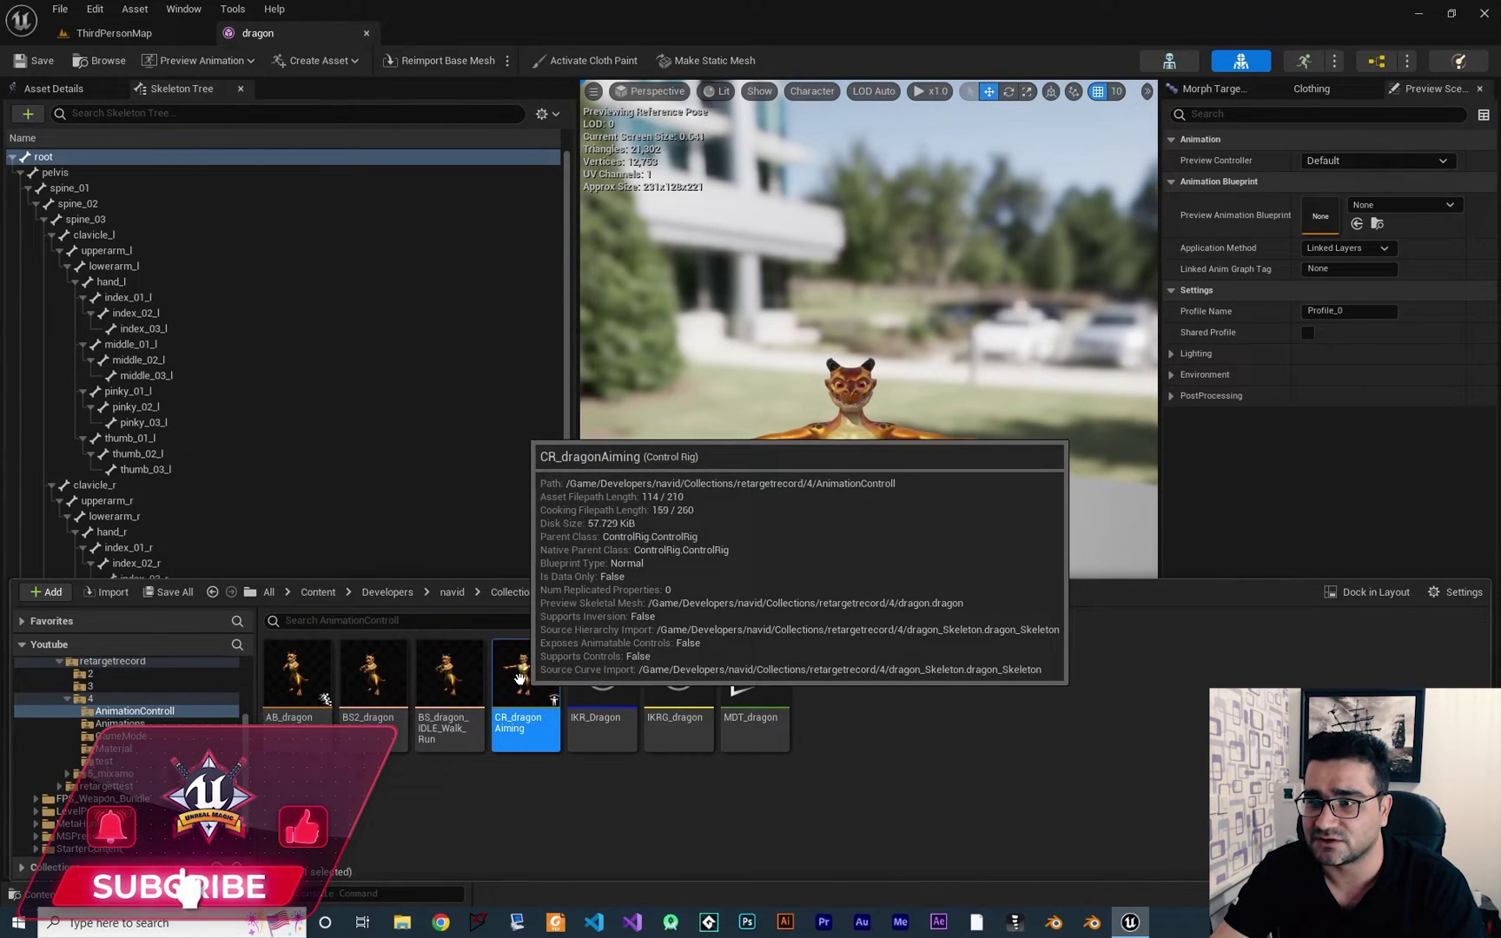
pyautogui.doubleClick(519, 678)
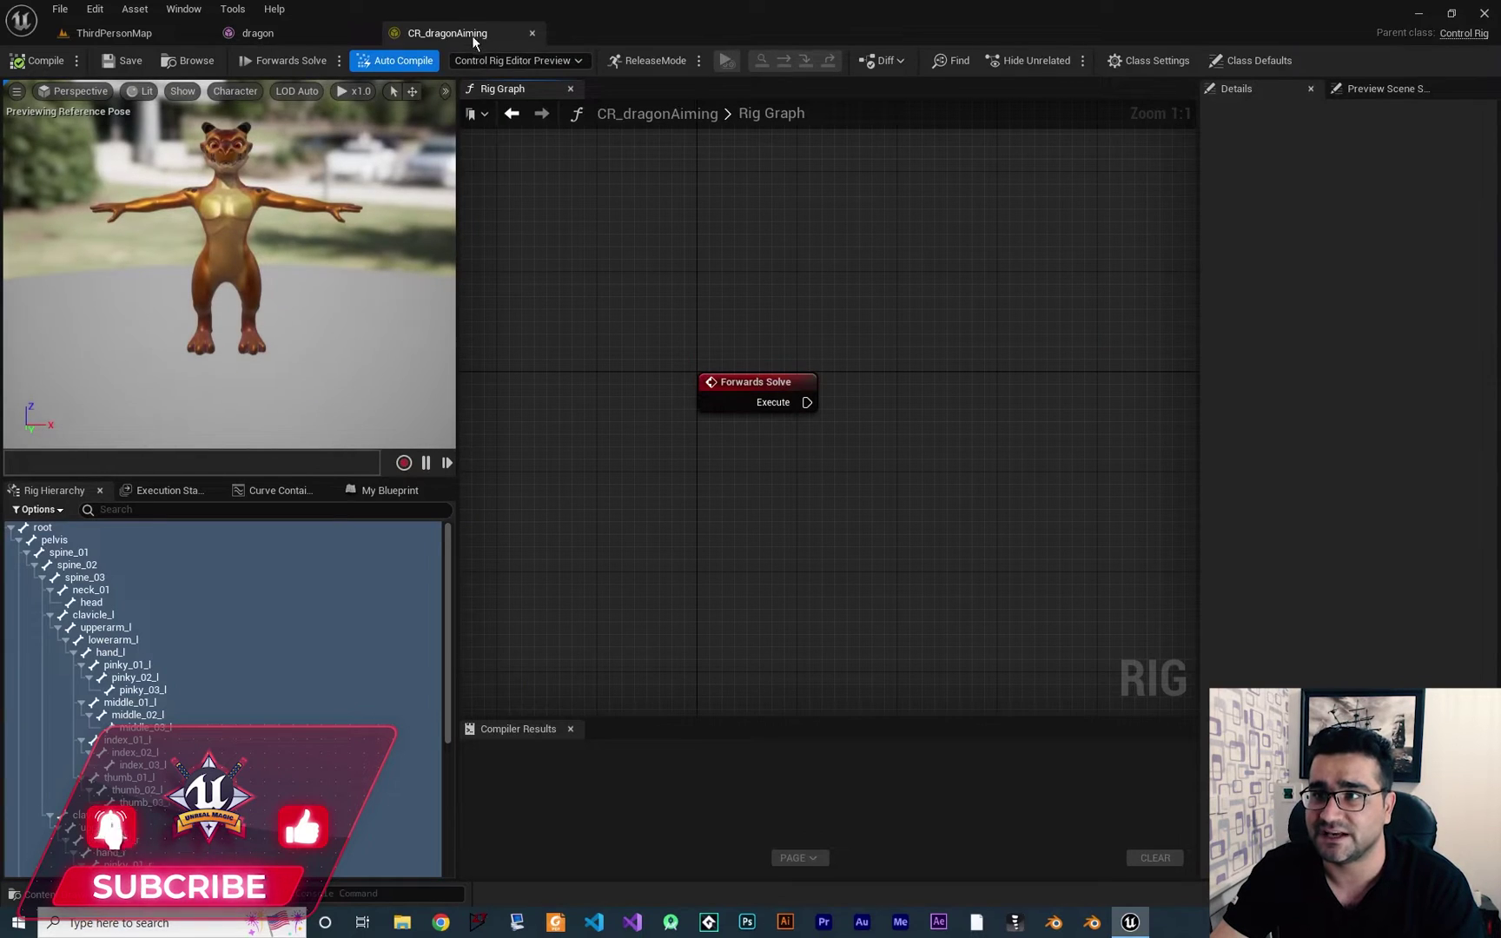
# Set the preview controller to Use Specific Animation and choose Idle_Pistol_Retargeted1 as the reopened rig's preview animation.
pyautogui.click(1387, 89)
pyautogui.click(1389, 160)
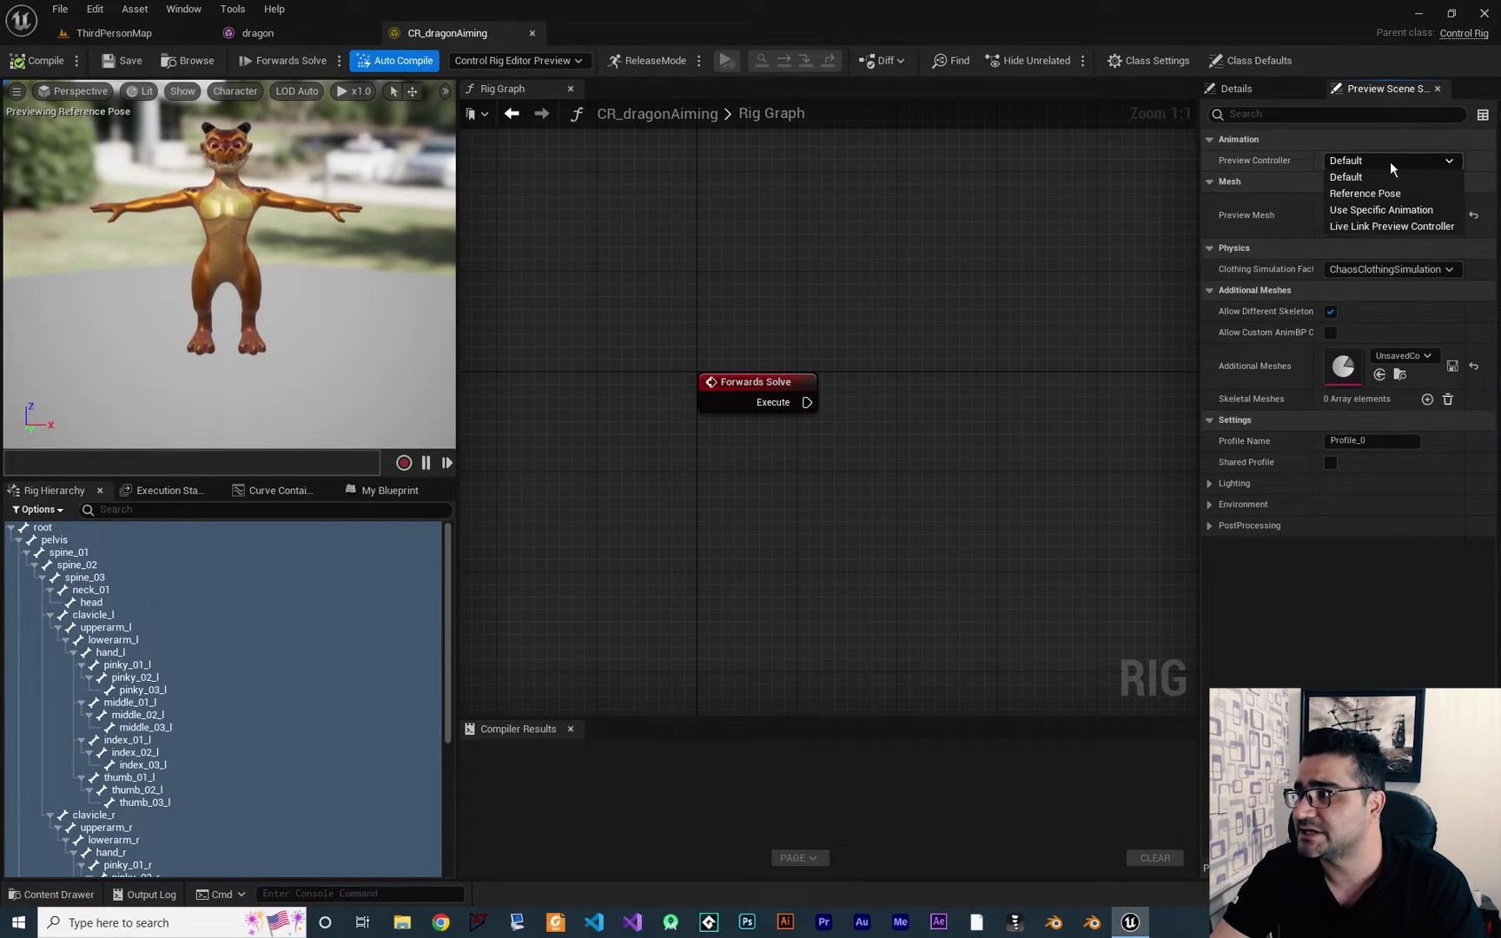
pyautogui.click(1383, 209)
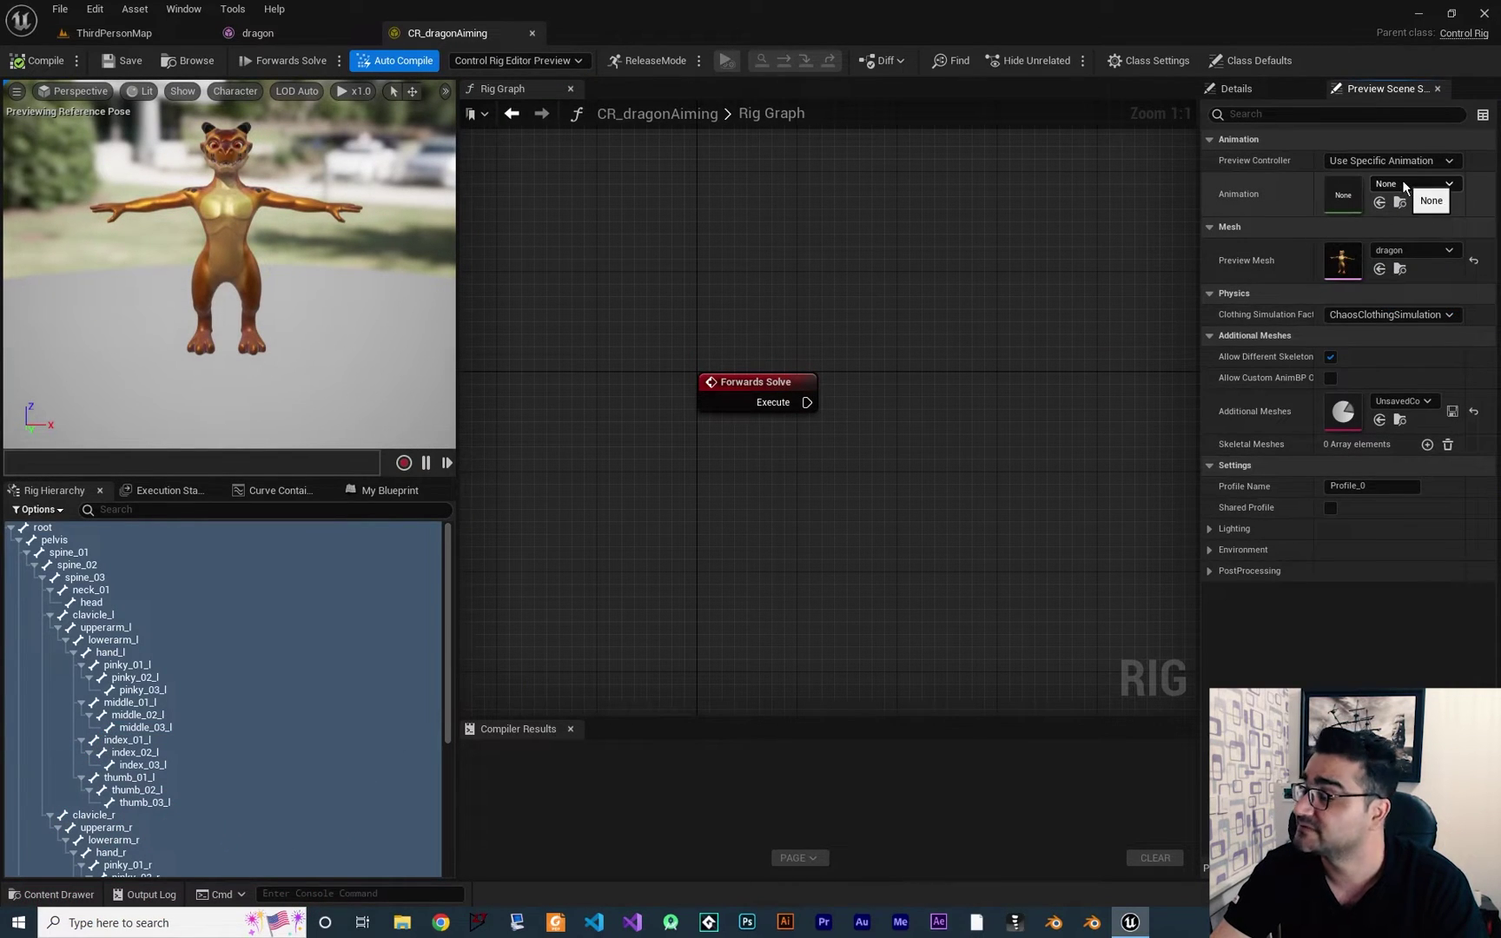
pyautogui.click(1403, 184)
pyautogui.write('idl')
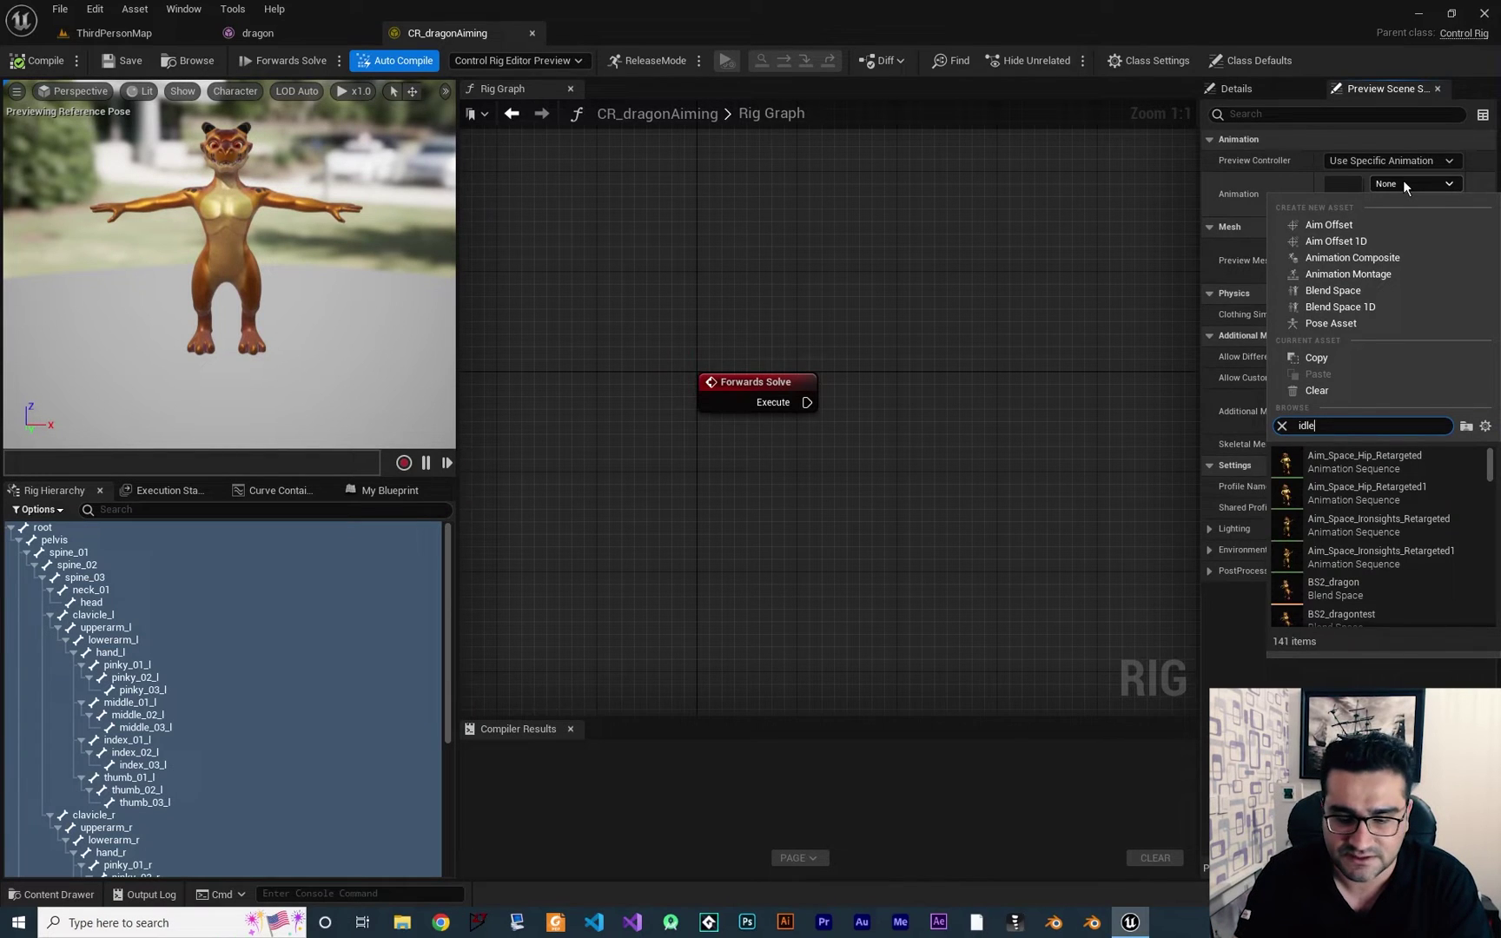
pyautogui.write('e')
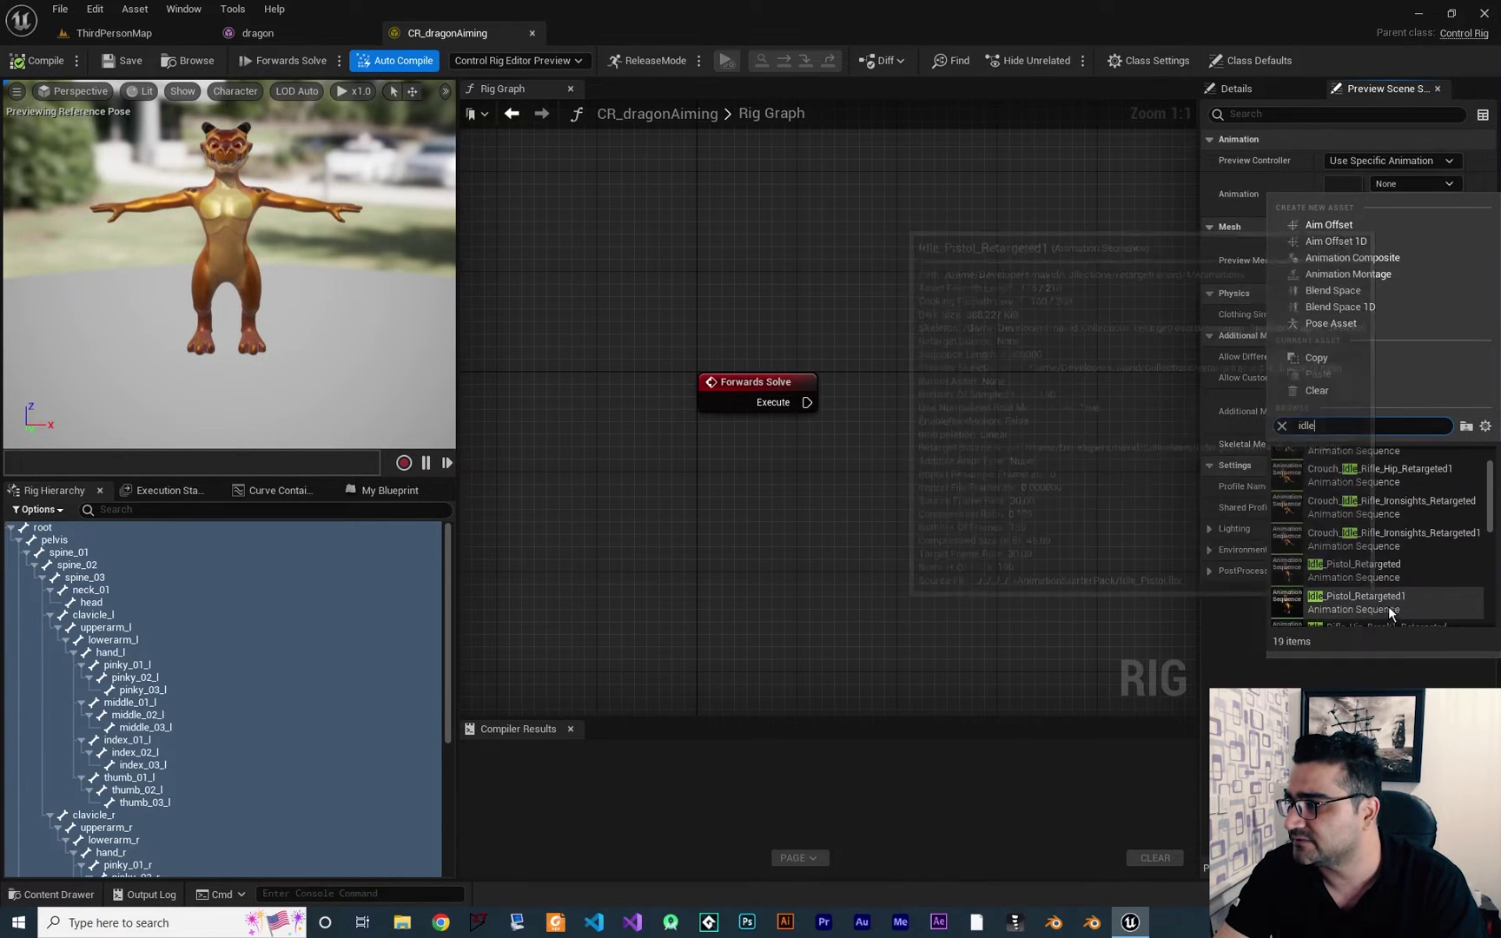
pyautogui.click(1388, 607)
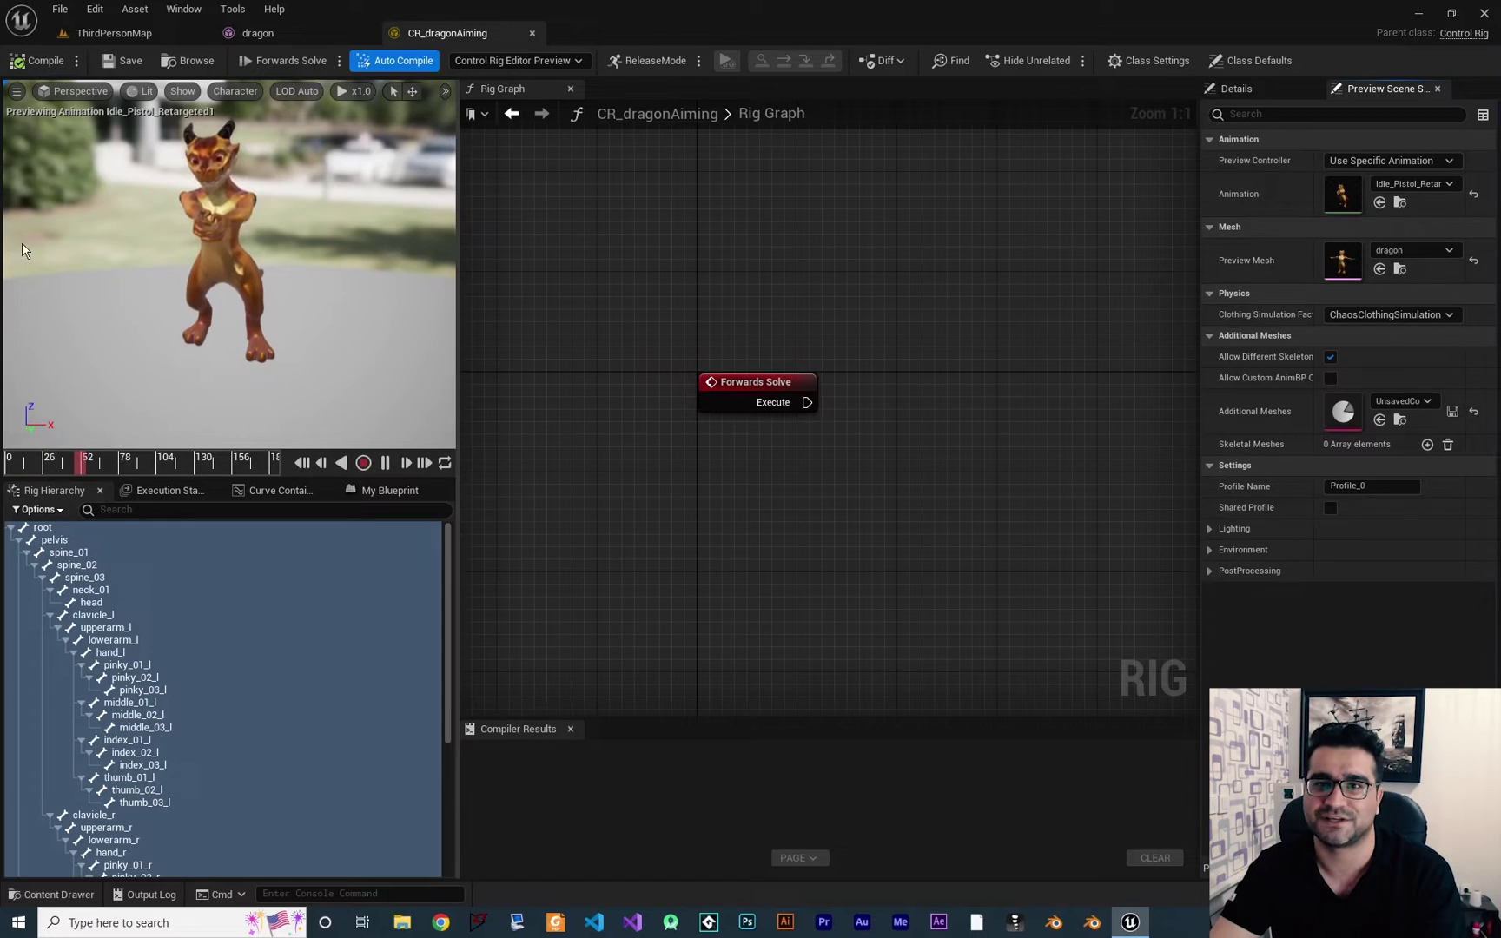
# Compile the rig, try the Default preview controller with another compile, and restore the Use Specific Animation controller.
pyautogui.click(43, 61)
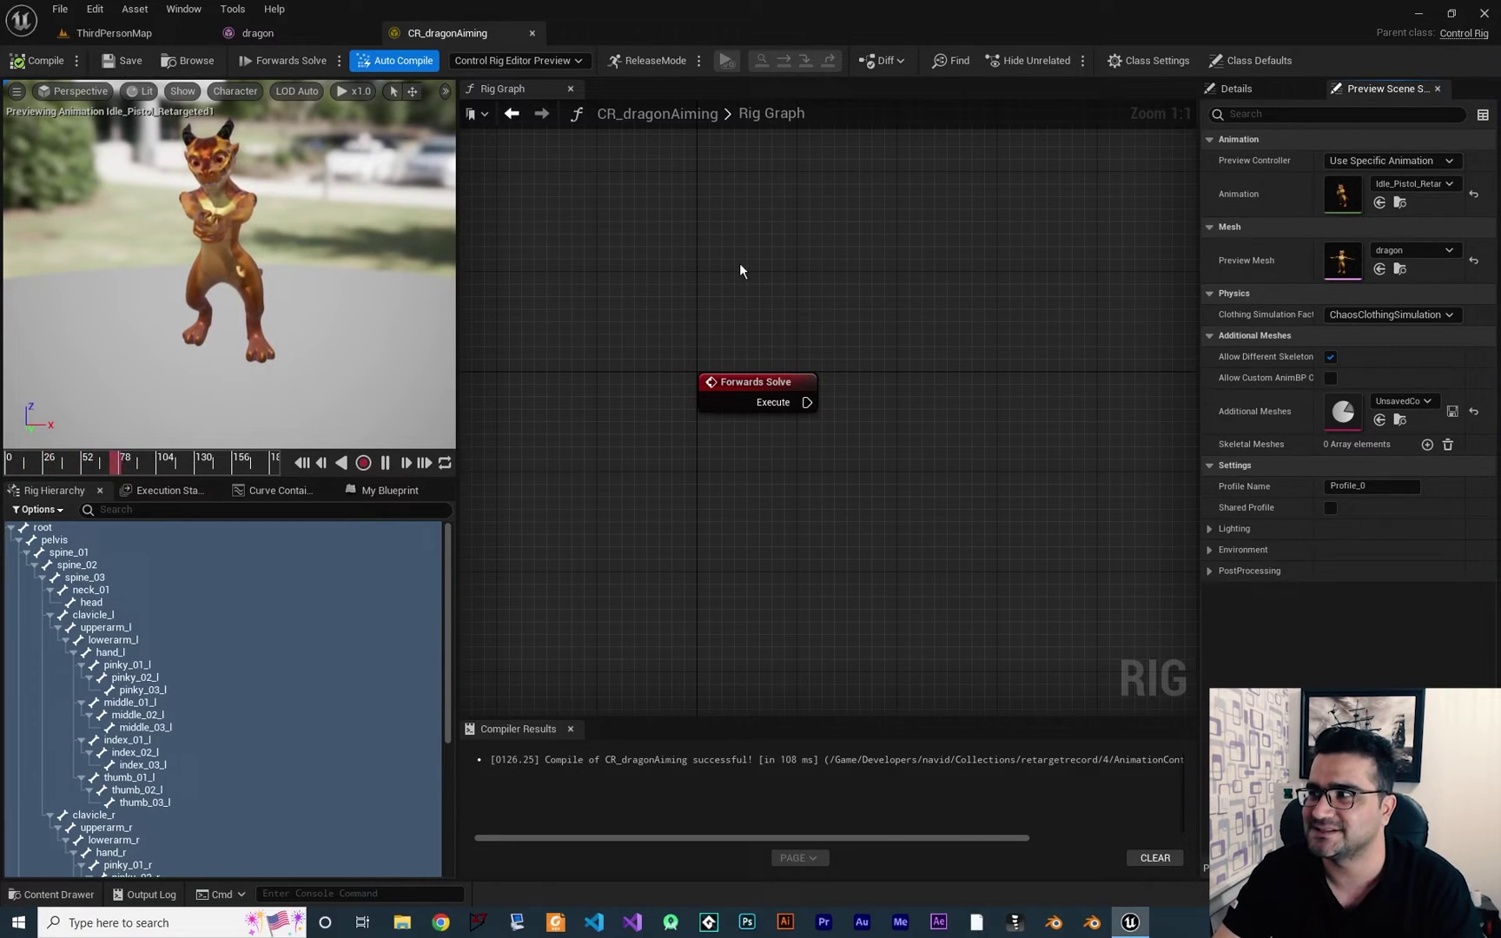
pyautogui.click(1425, 160)
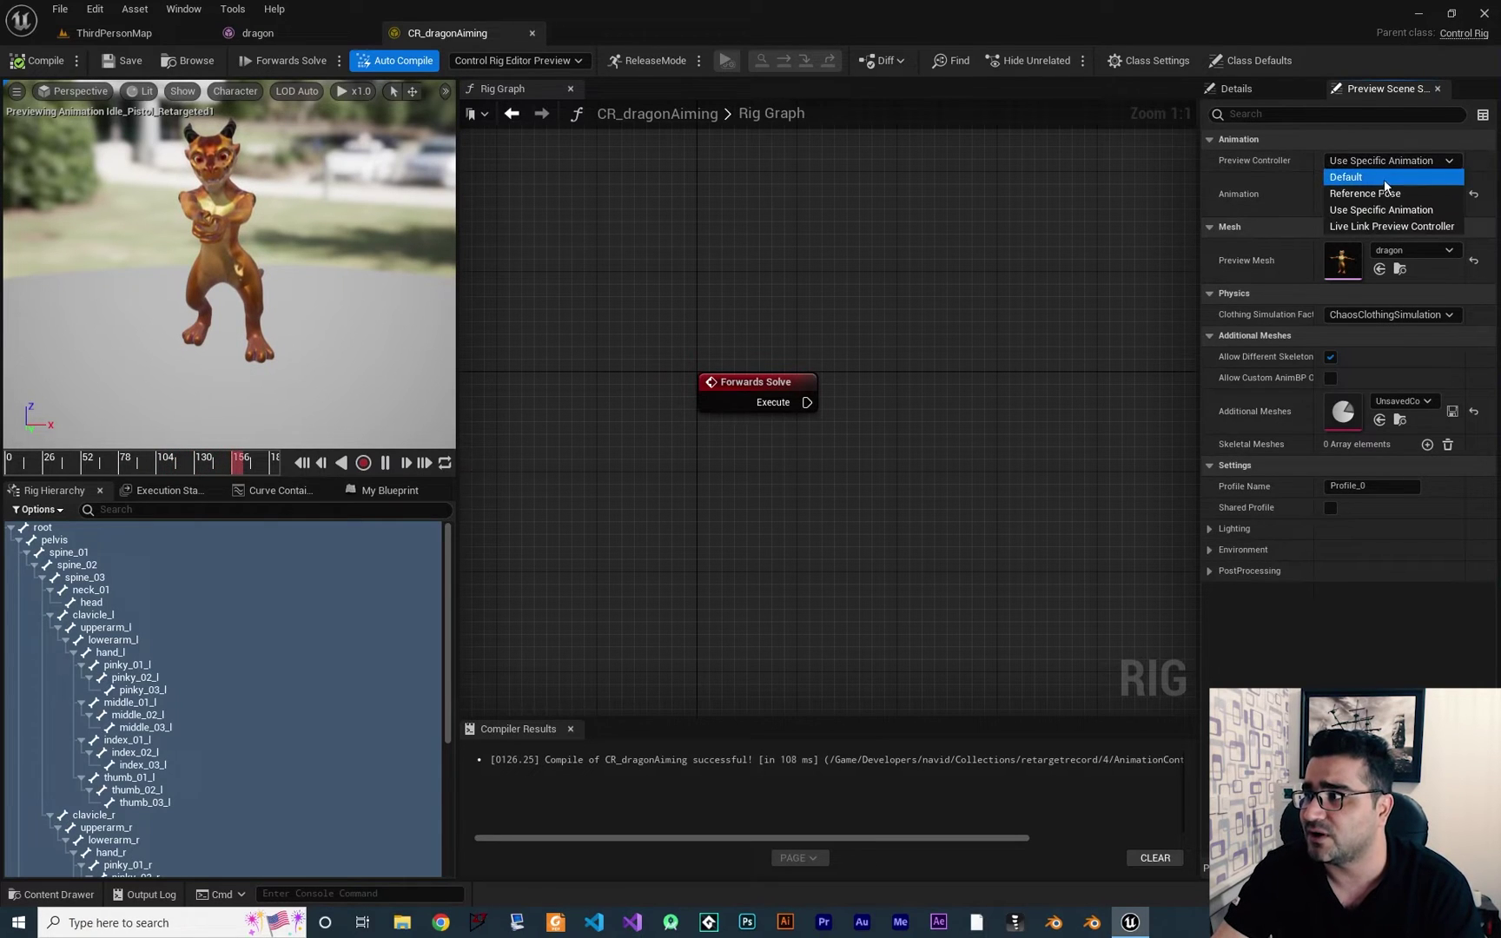
pyautogui.click(1382, 179)
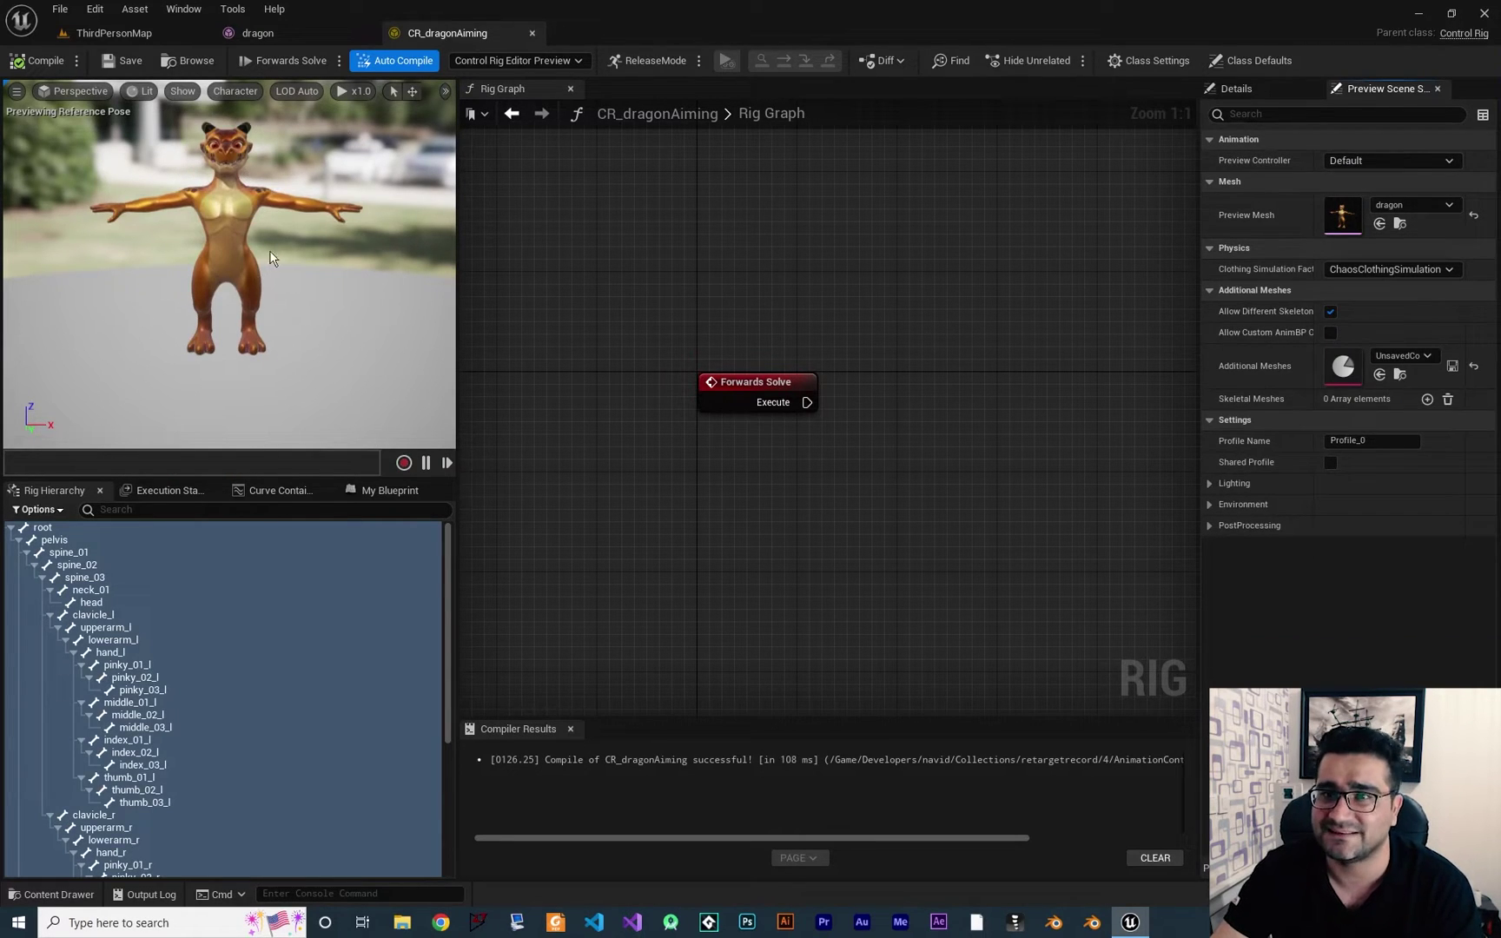
pyautogui.click(41, 62)
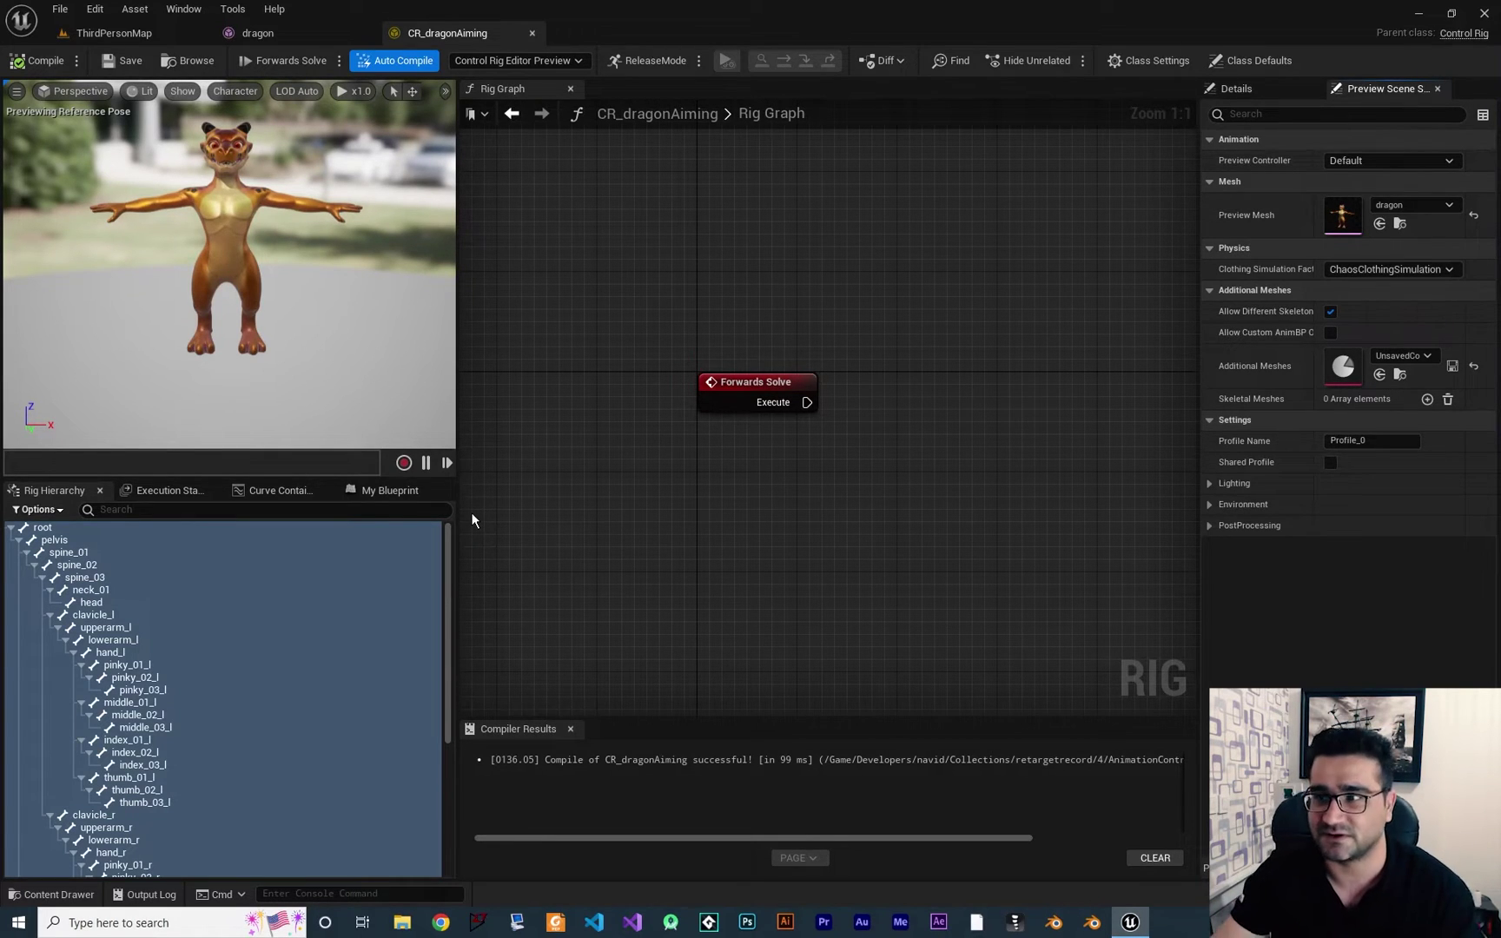
pyautogui.click(1407, 162)
pyautogui.click(1390, 211)
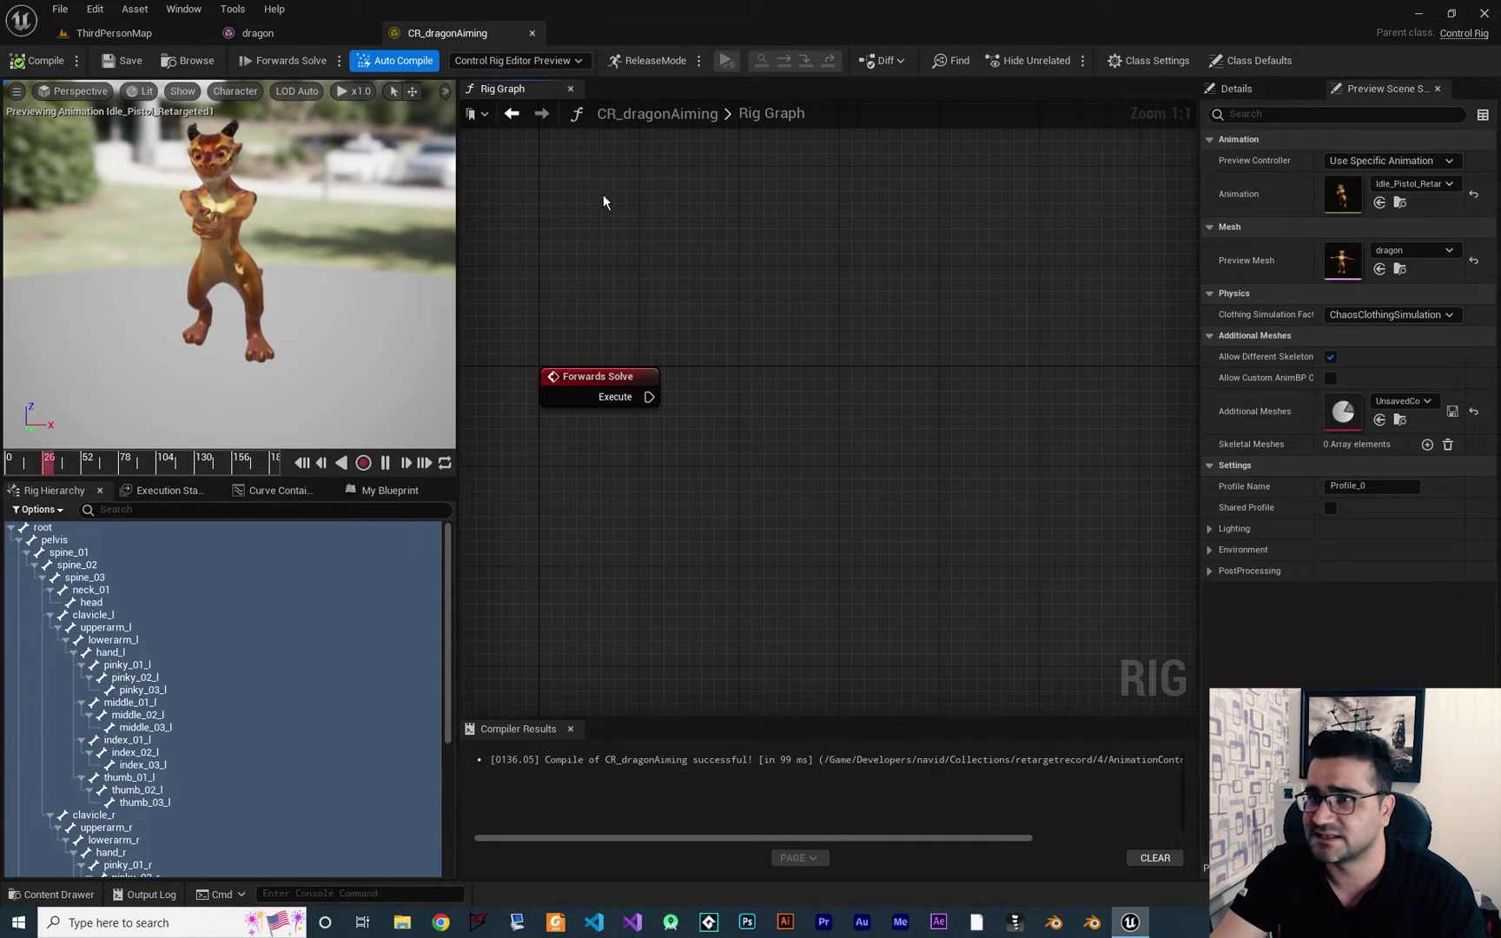
# Examine the dragon's pistol pose from the side and front, and review its imported bones in the Rig Hierarchy.
pyautogui.moveTo(184, 241); pyautogui.dragTo(70, 245)
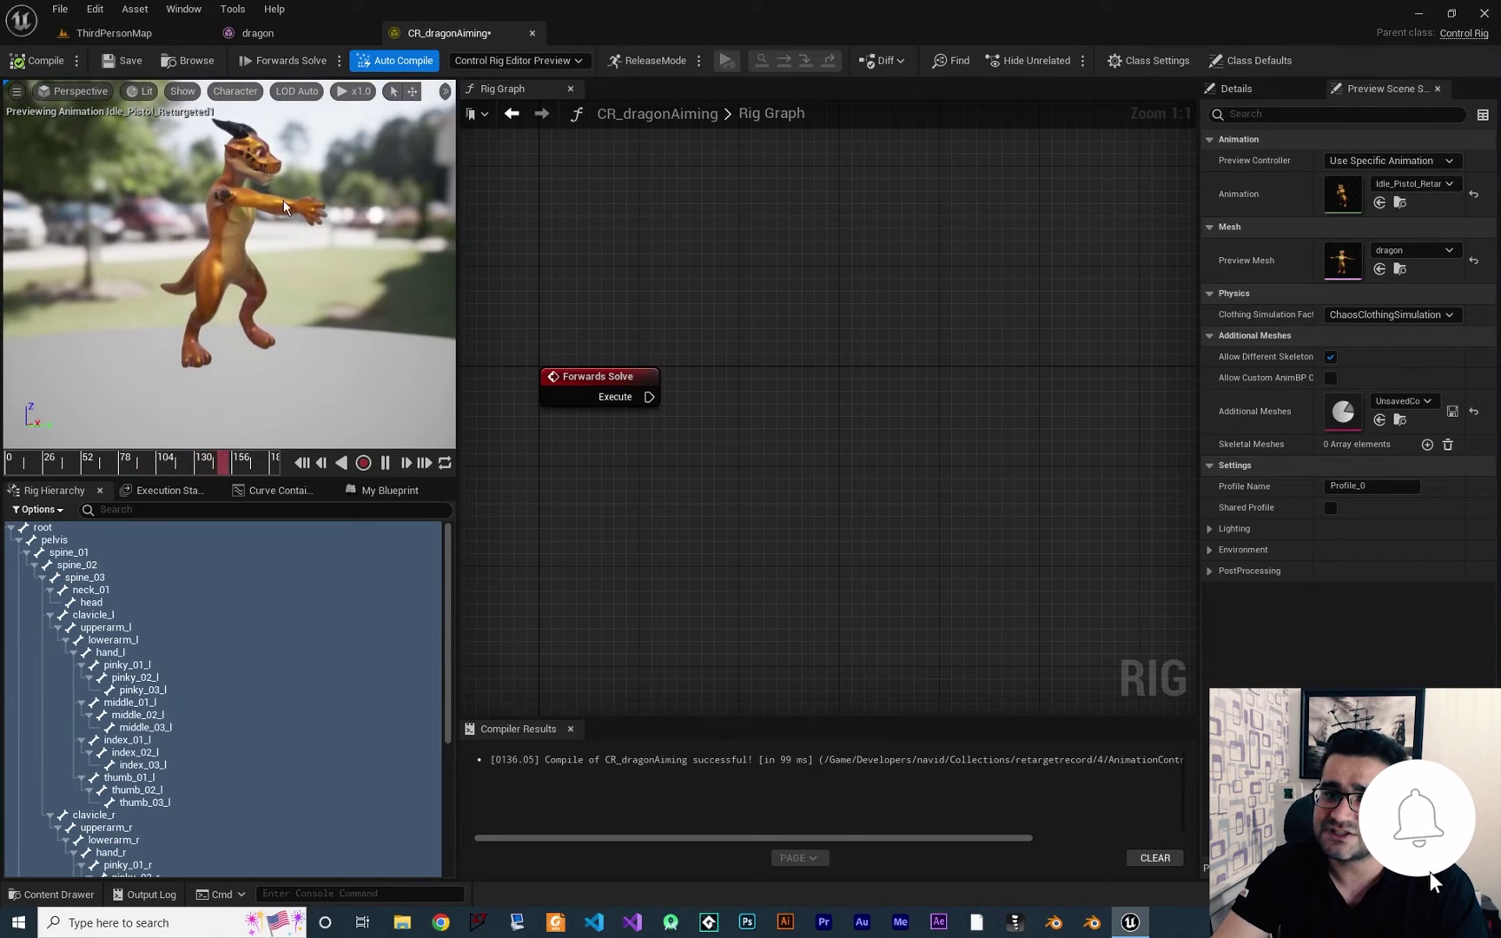
pyautogui.moveTo(417, 243); pyautogui.dragTo(395, 278)
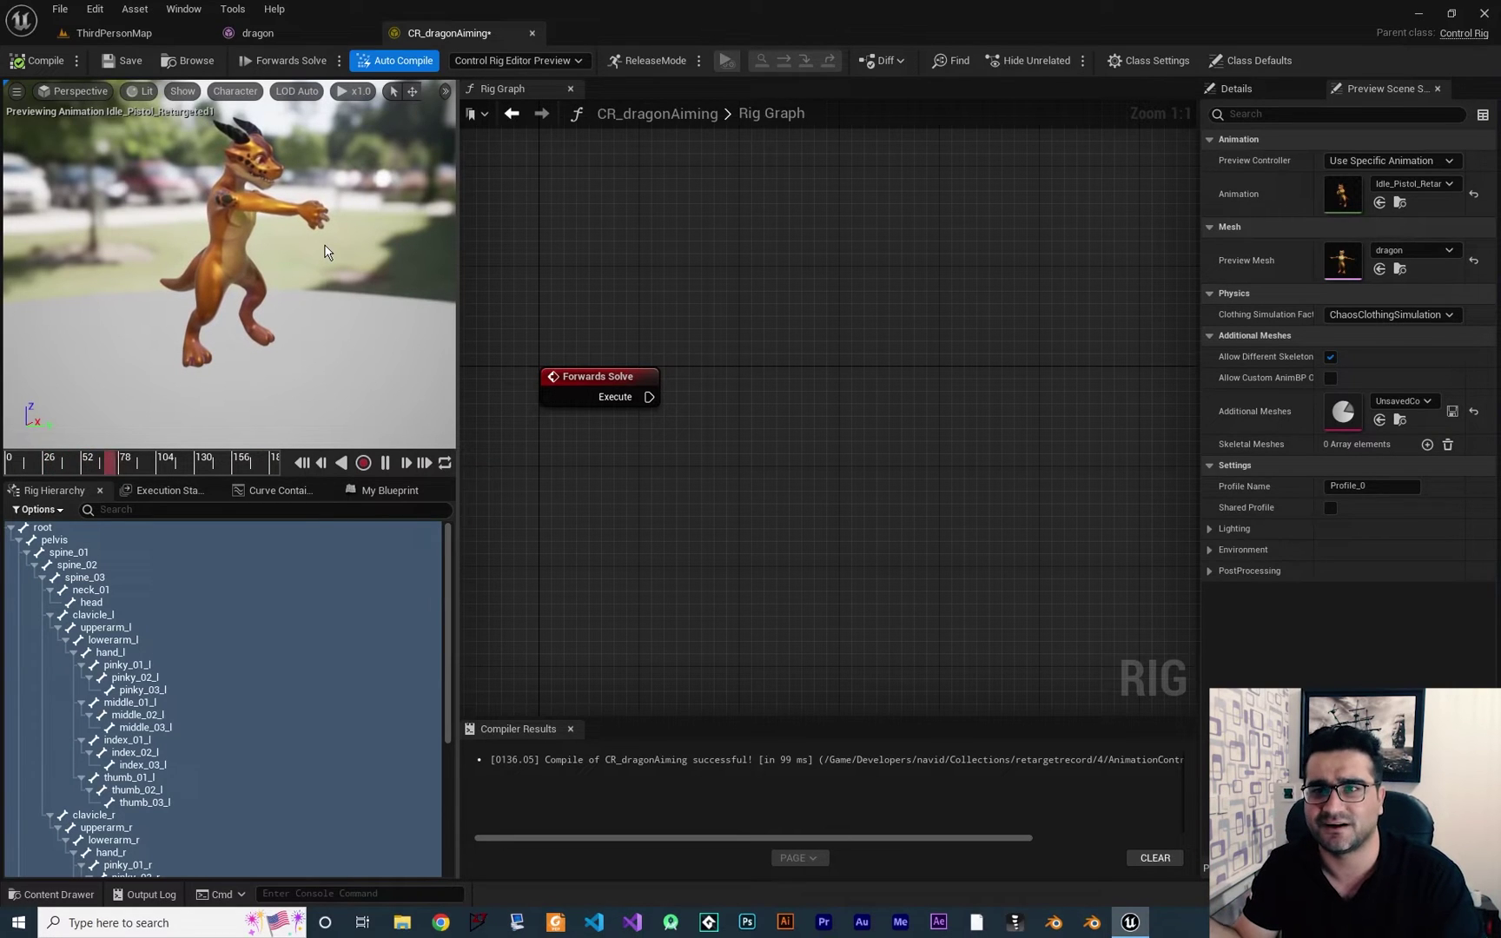
pyautogui.moveTo(333, 251); pyautogui.dragTo(235, 252)
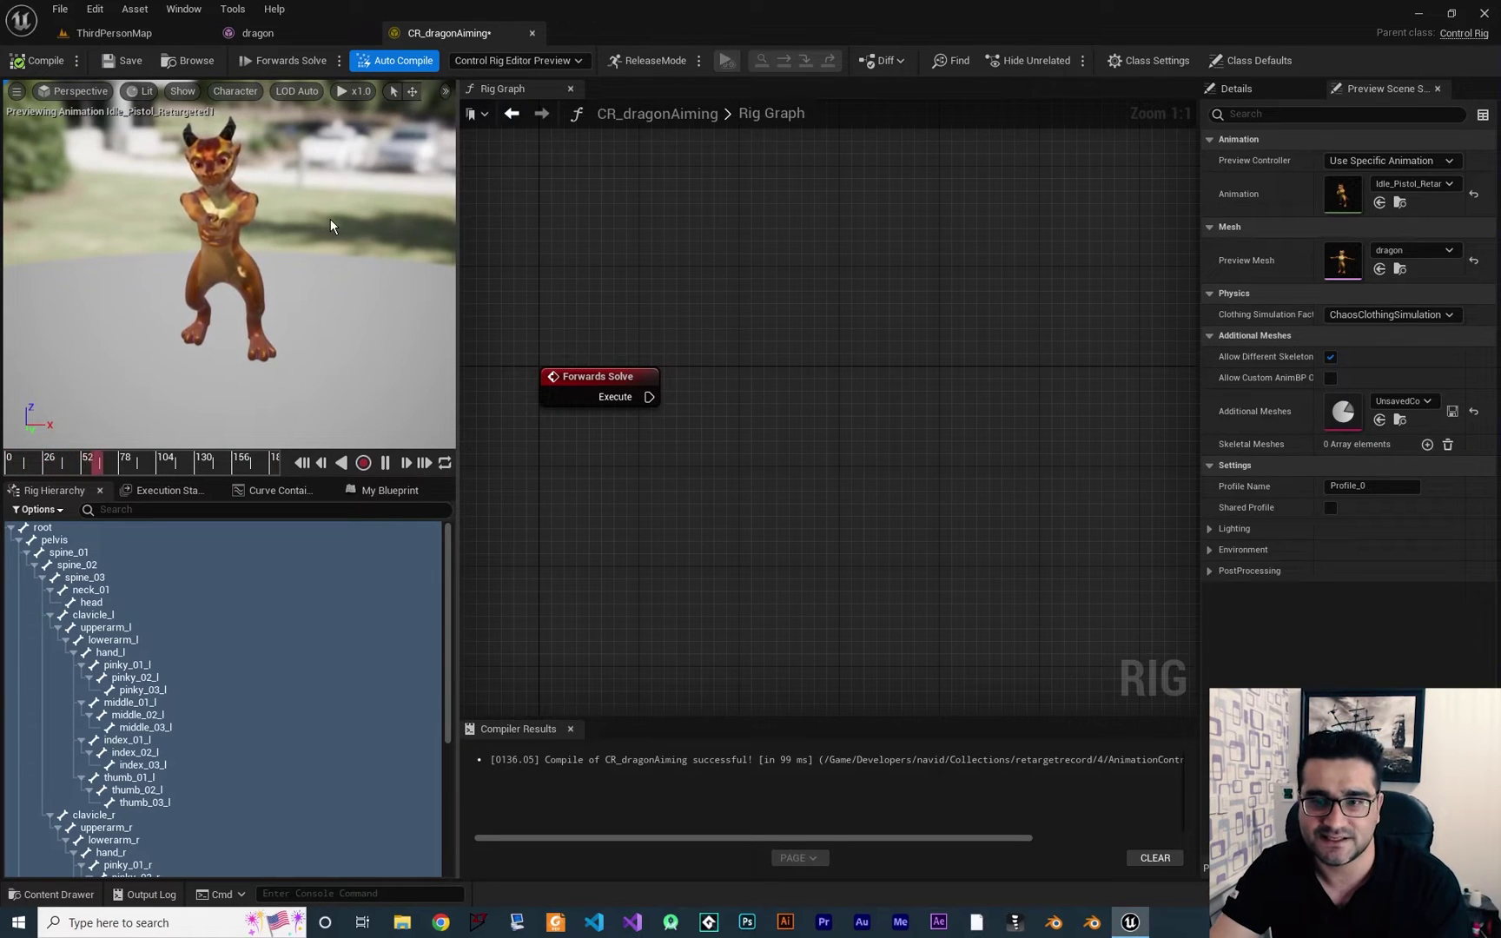
pyautogui.click(11, 528)
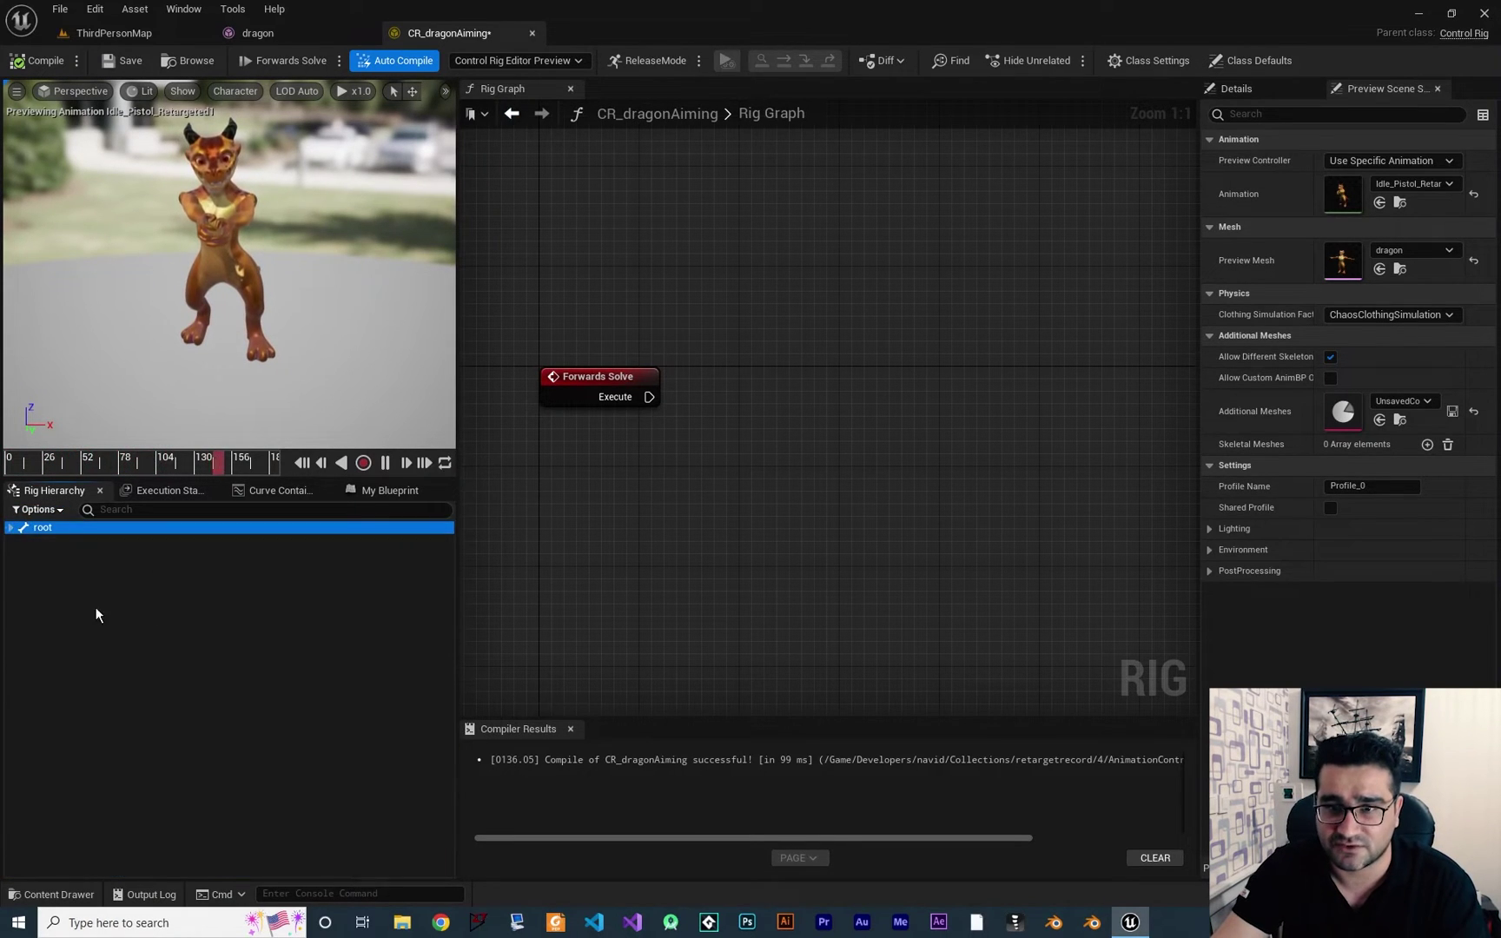
pyautogui.click(11, 528)
pyautogui.scroll(-3, 66, 701)
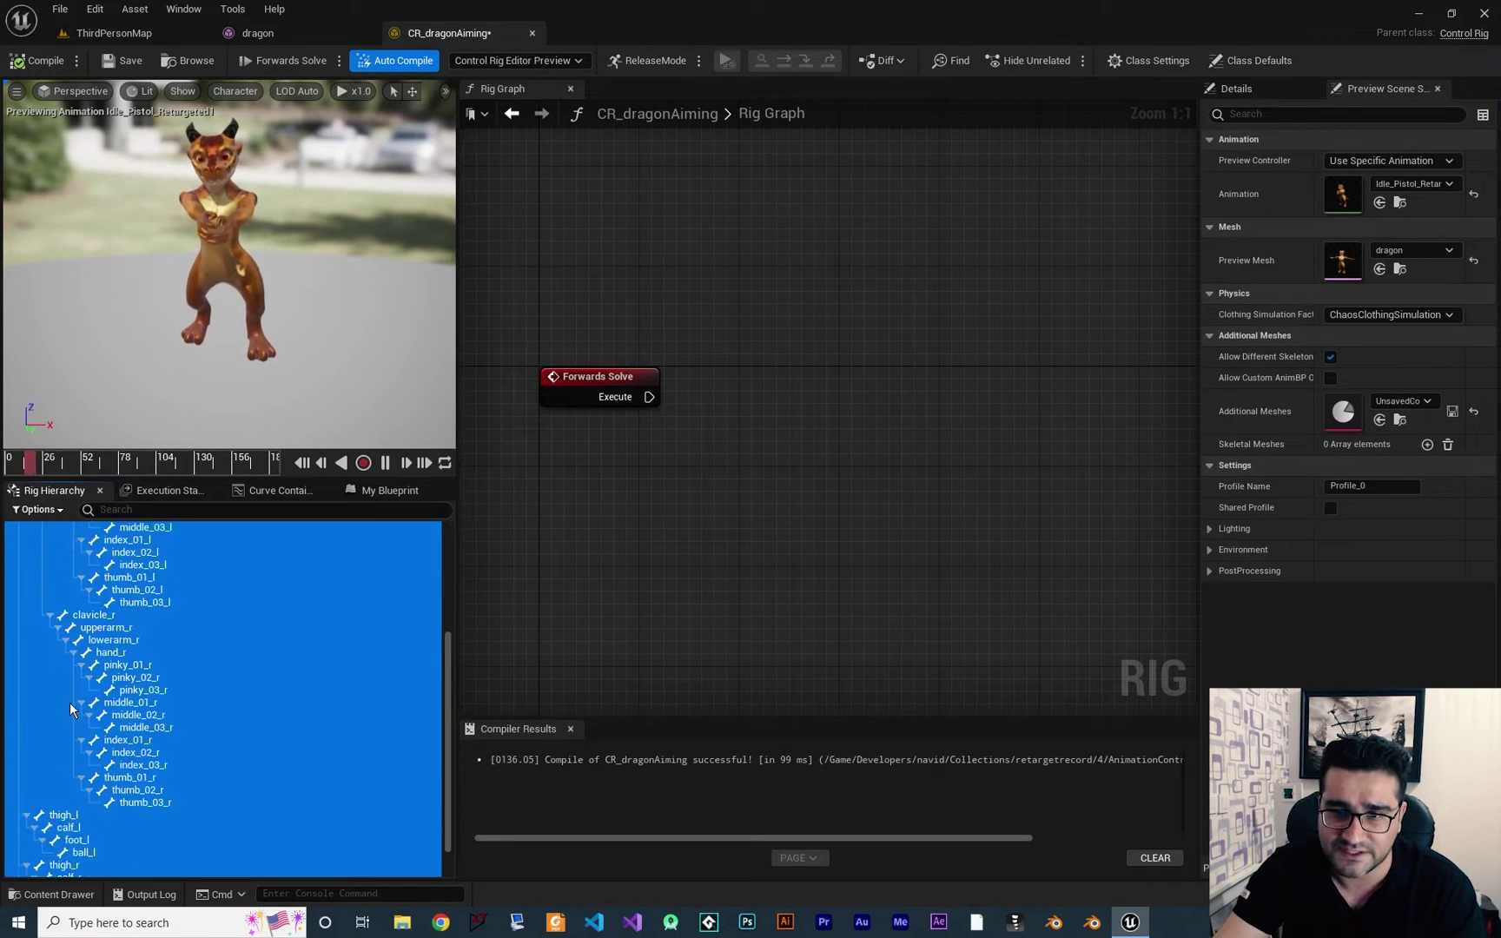
pyautogui.scroll(3, 130, 609)
pyautogui.click(219, 527)
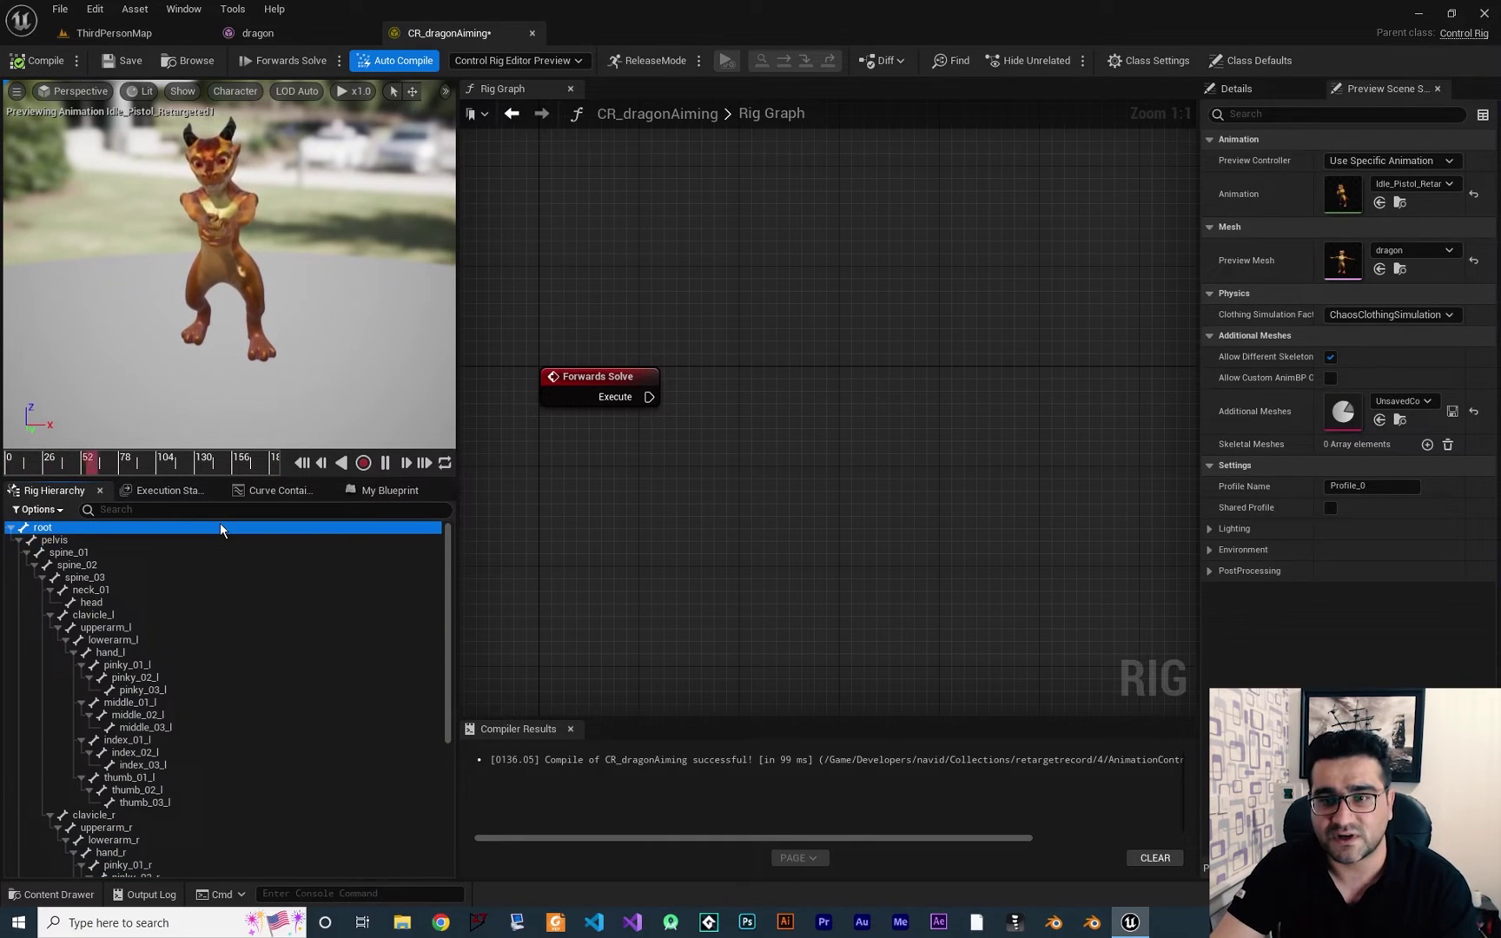
# Collapse the root bone and create a new control at the top level of the Rig Hierarchy.
pyautogui.click(10, 528)
pyautogui.click(183, 730)
pyautogui.rightClick(148, 656)
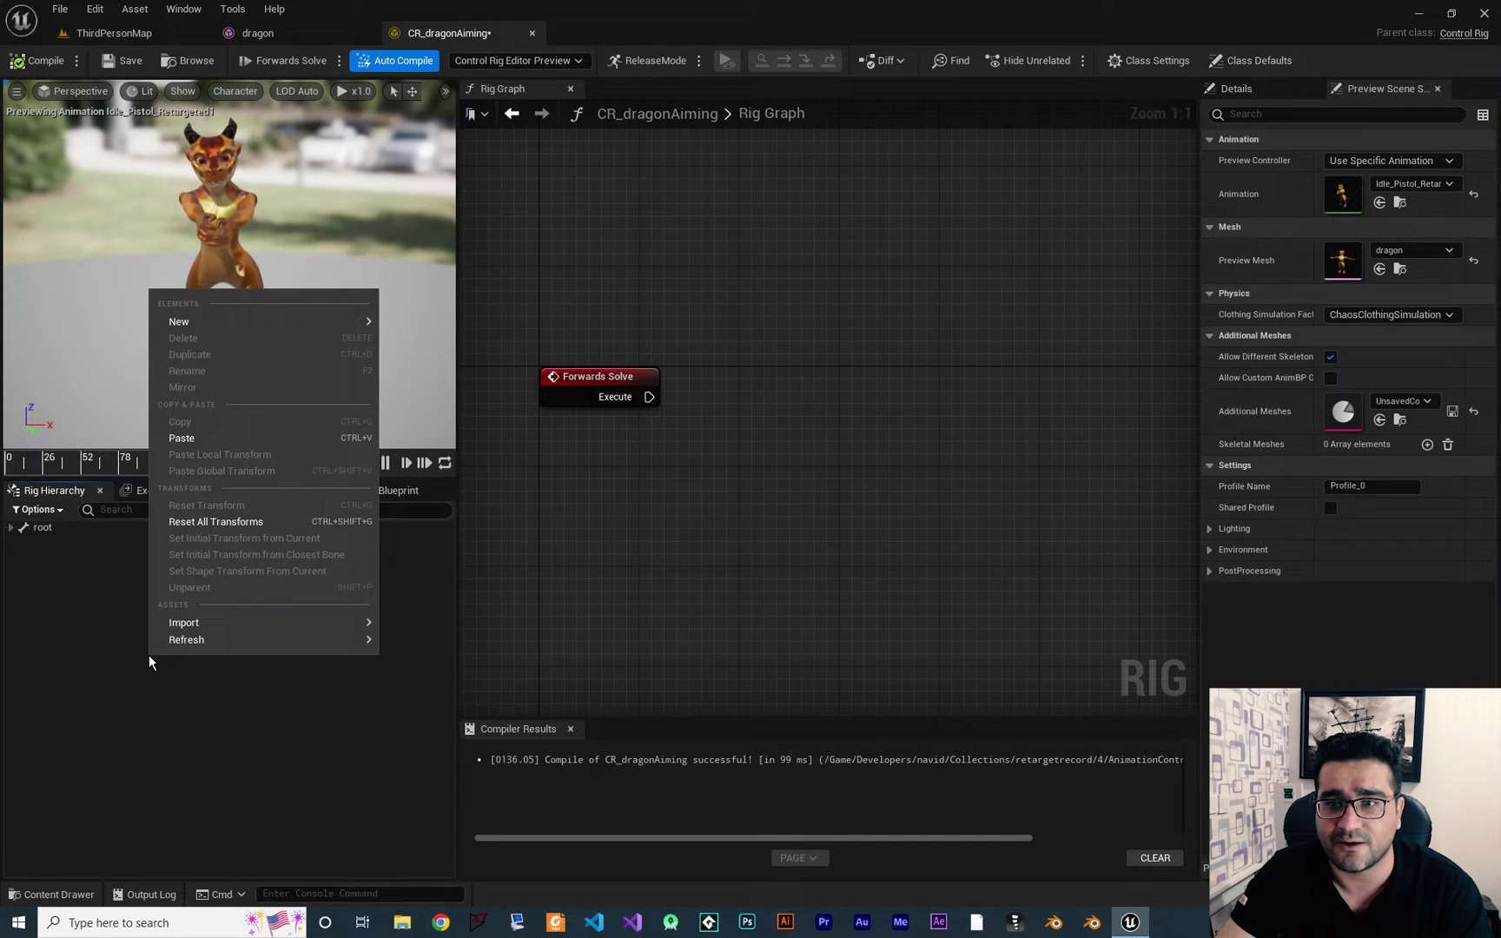
pyautogui.moveTo(235, 318)
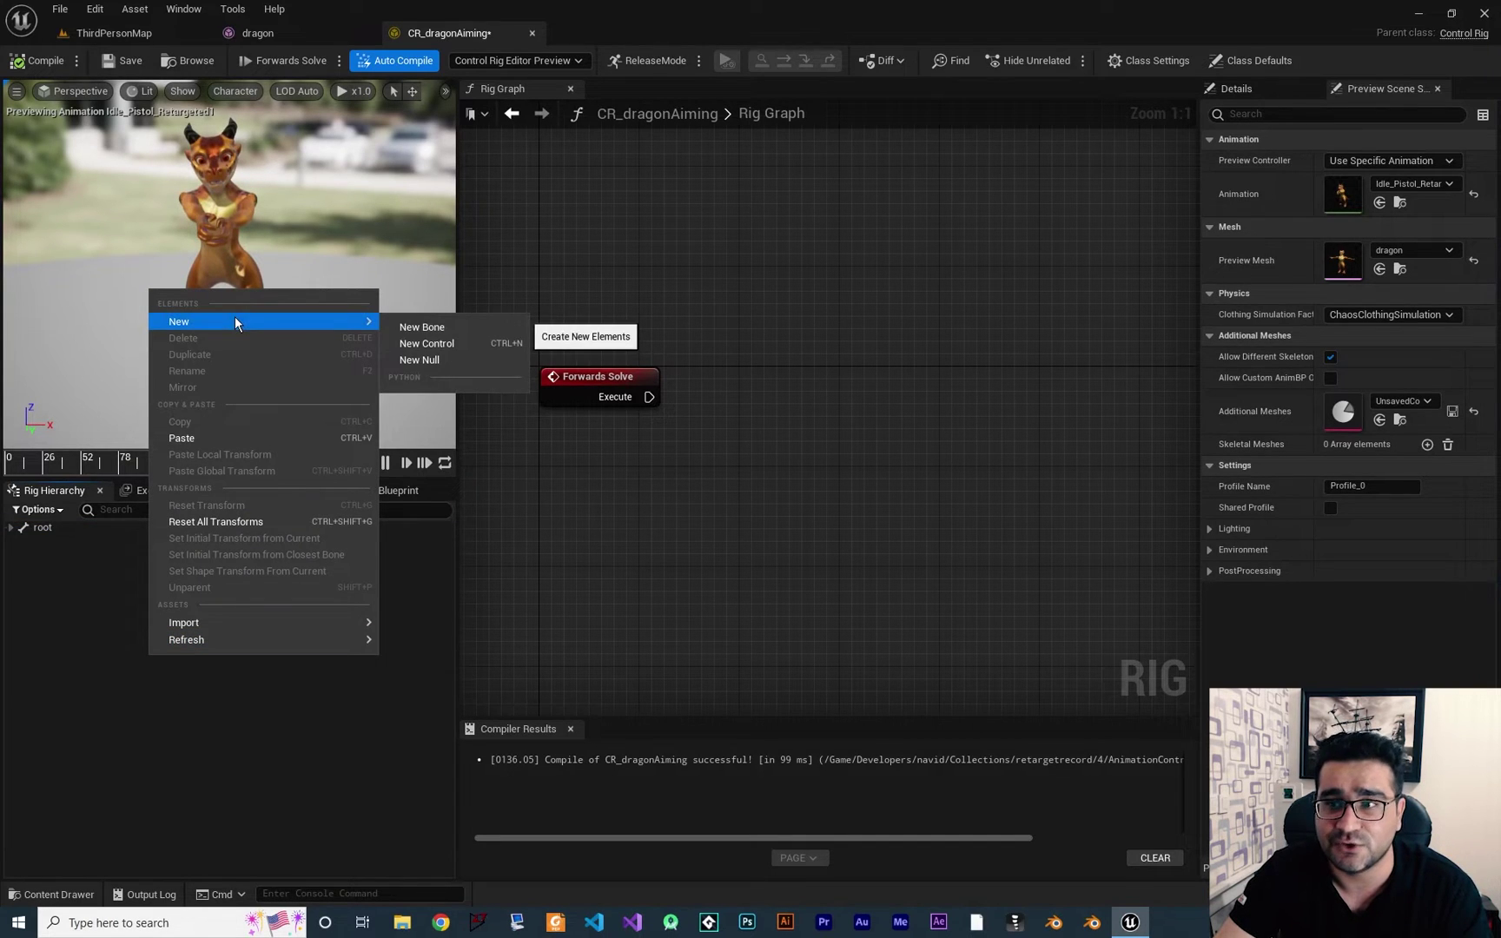
pyautogui.click(450, 342)
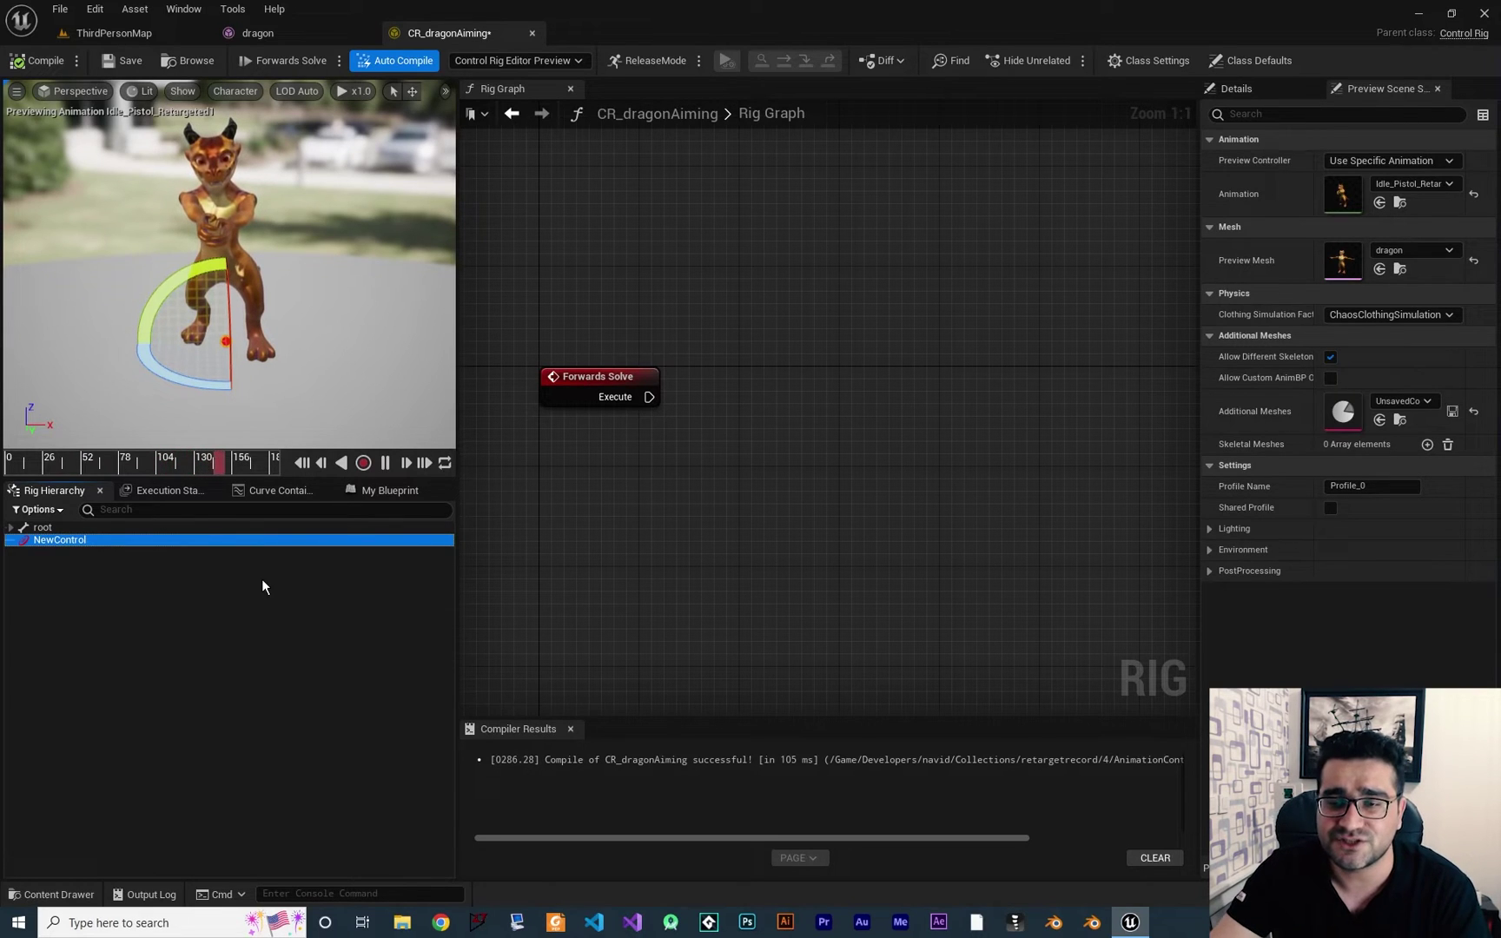
# Rename the new control to AimAt.
pyautogui.doubleClick(72, 541)
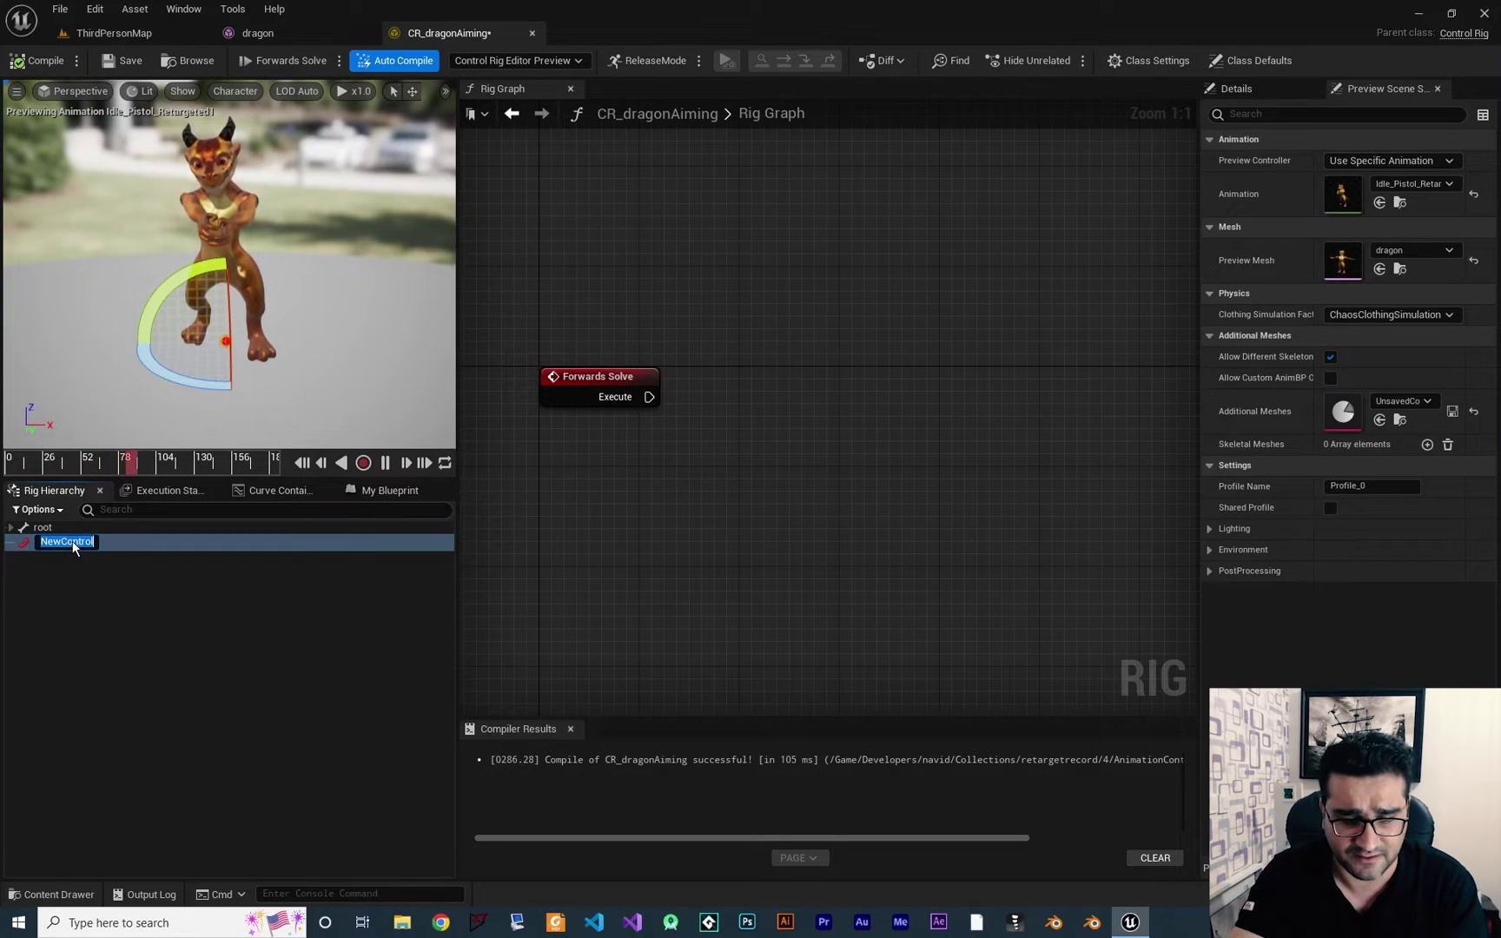
pyautogui.write('AIM')
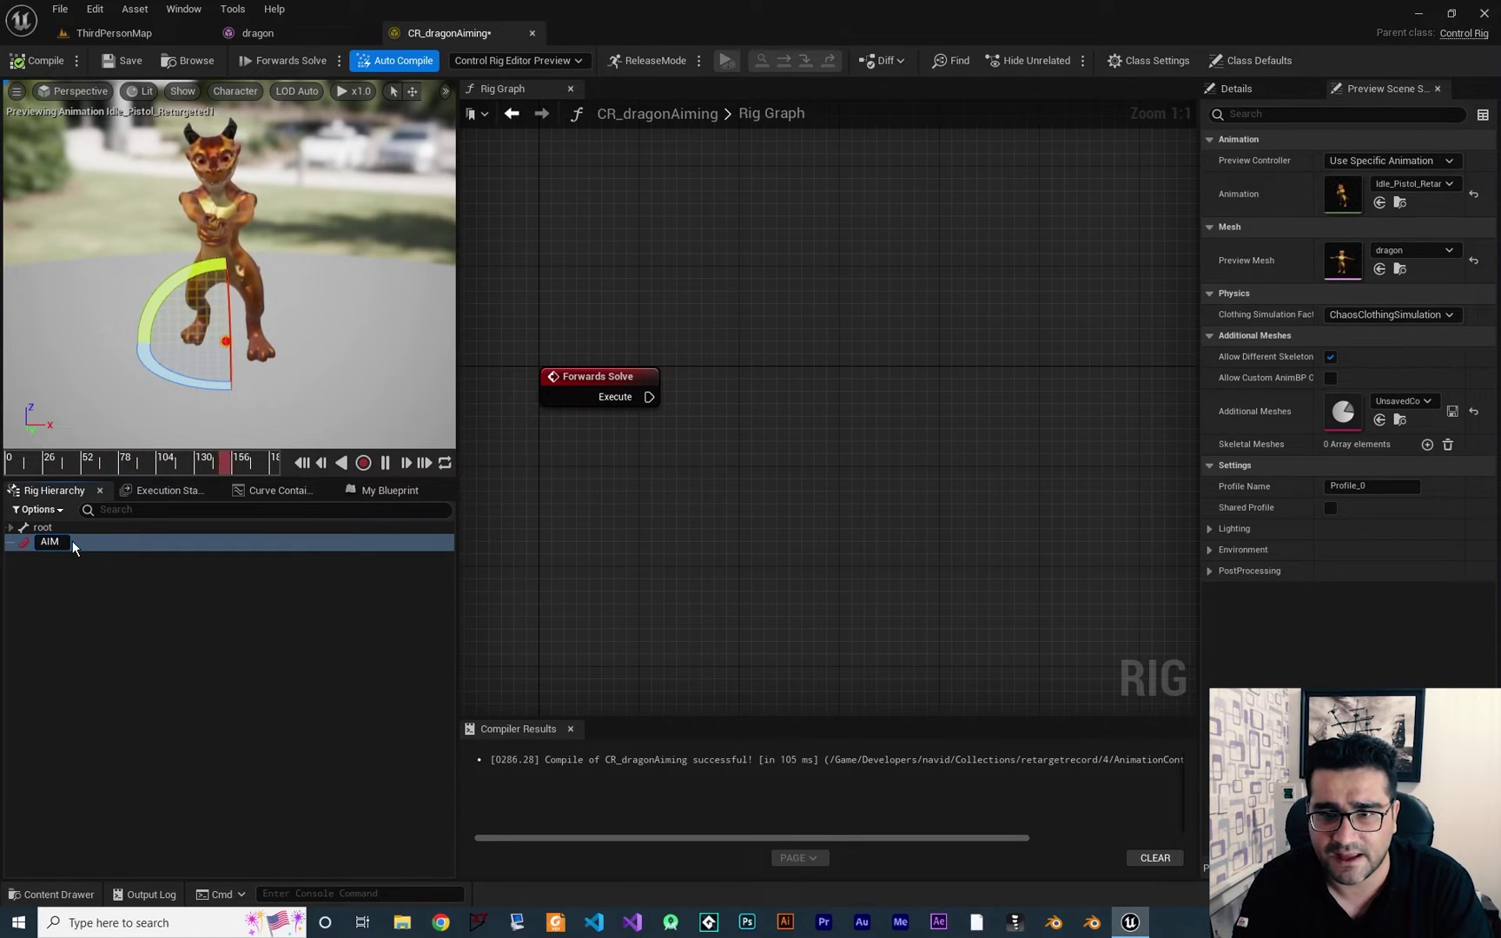
pyautogui.press('BackSpace')
pyautogui.press('BackSpace')
pyautogui.press('BackSpace')
pyautogui.write('AimAt')
pyautogui.press('Return')
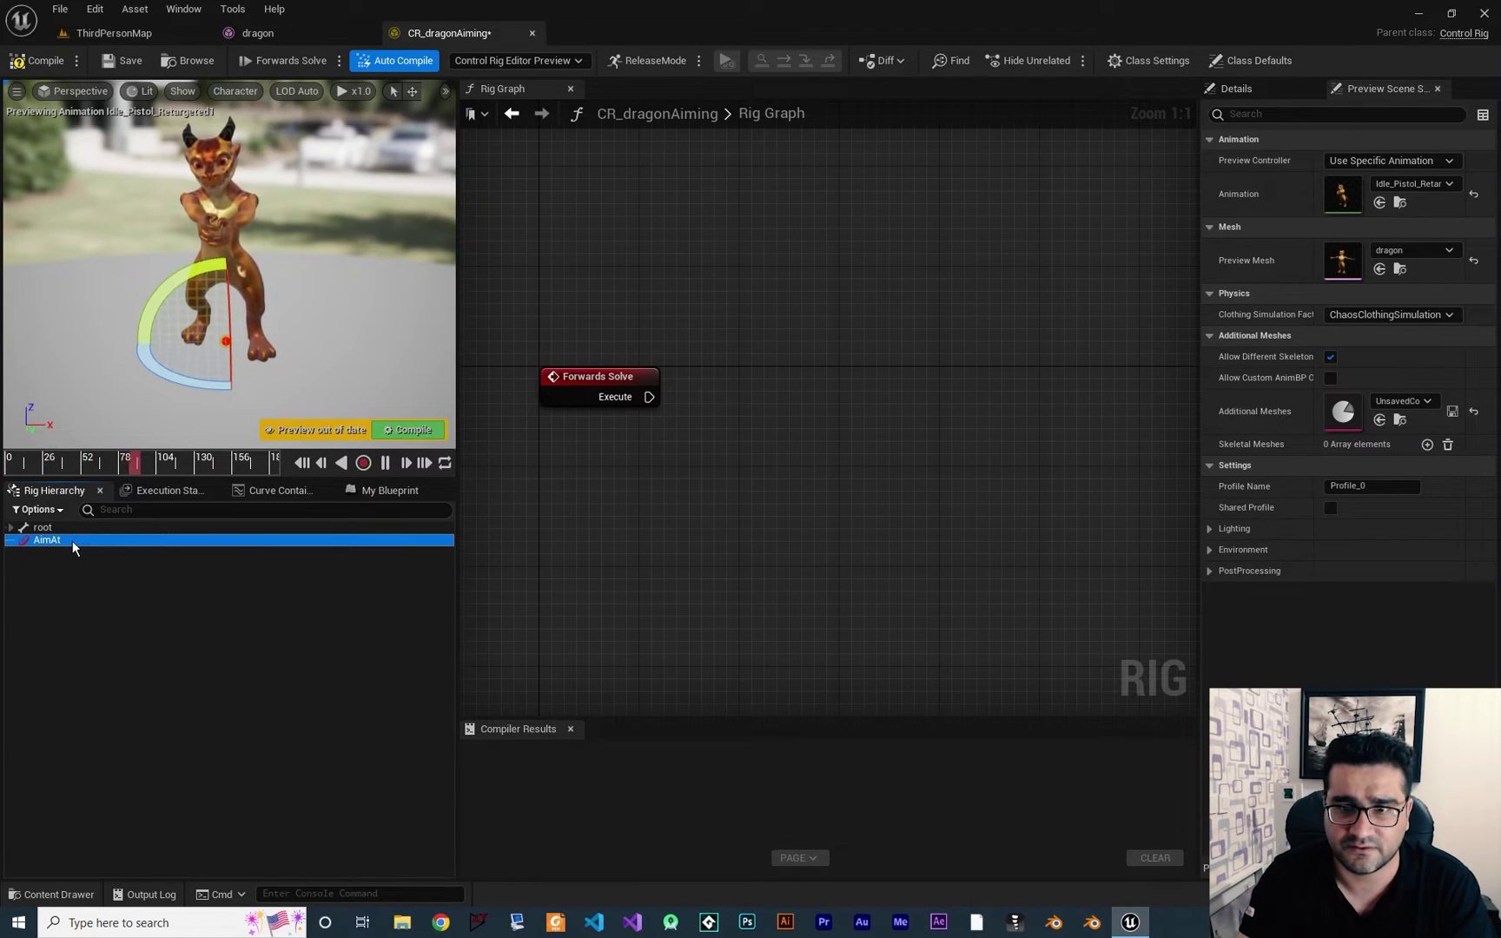
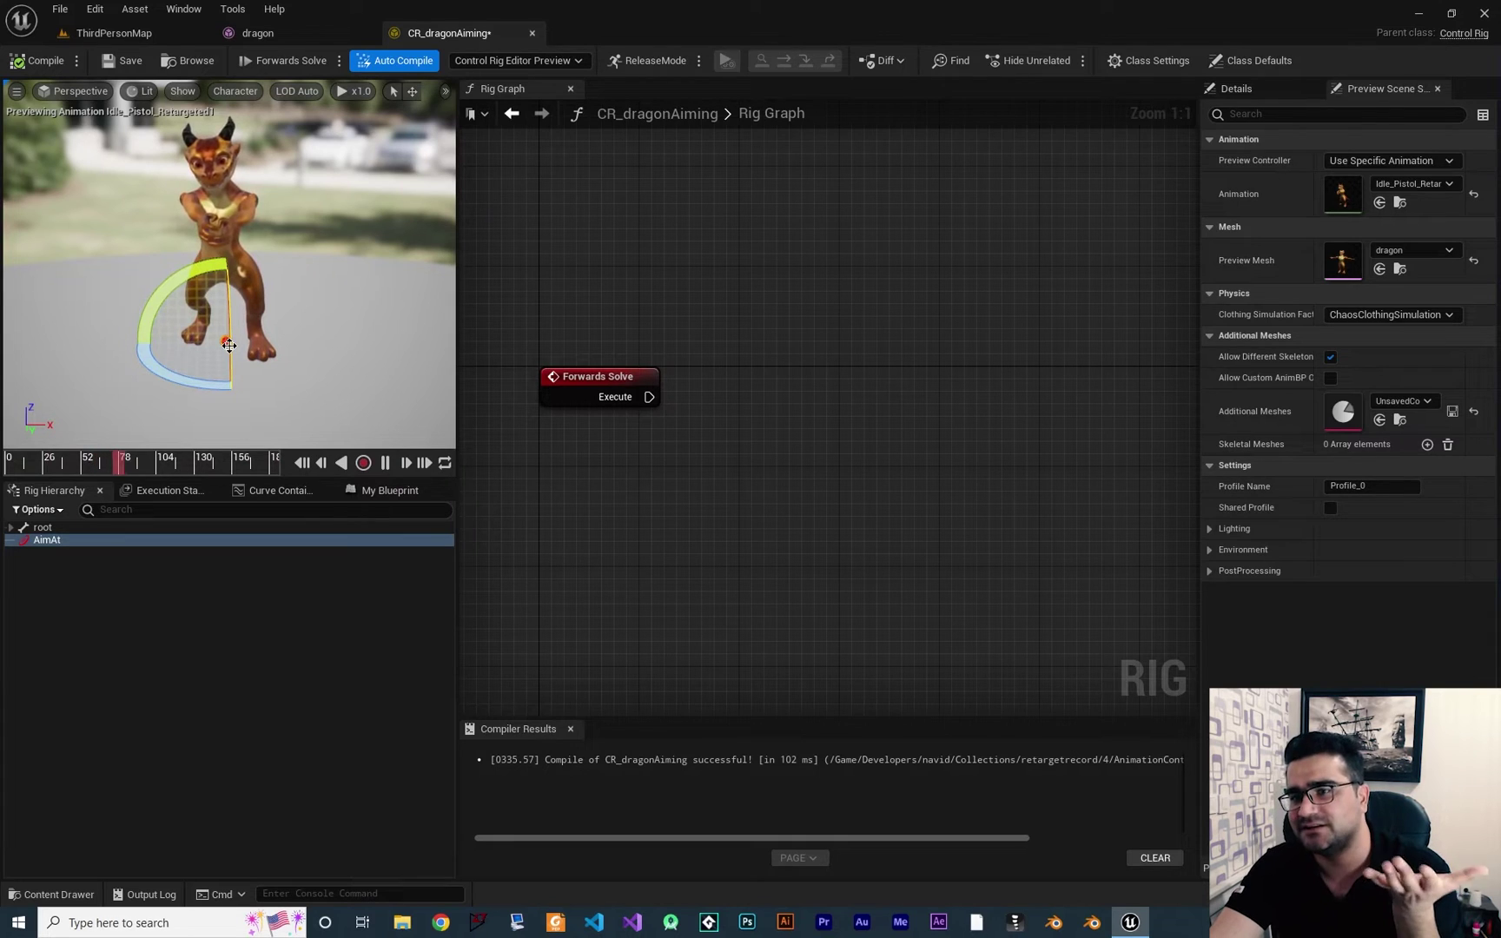
# Set the AimAt control's shape to Arrow4_Thick and inspect the arrows up close in the viewport.
pyautogui.click(55, 542)
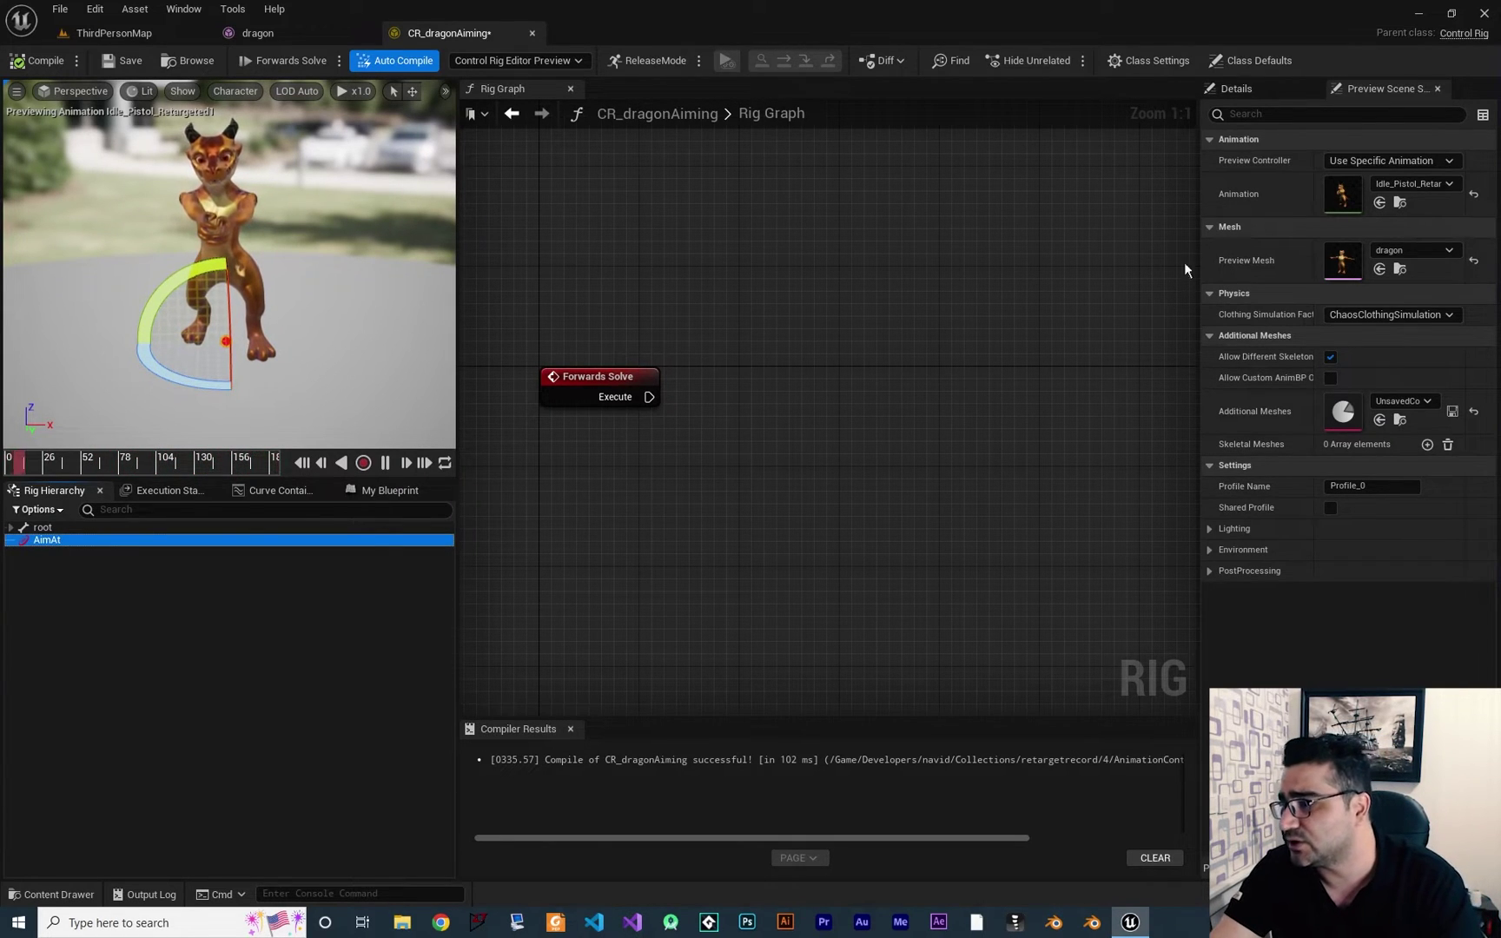
pyautogui.click(1244, 93)
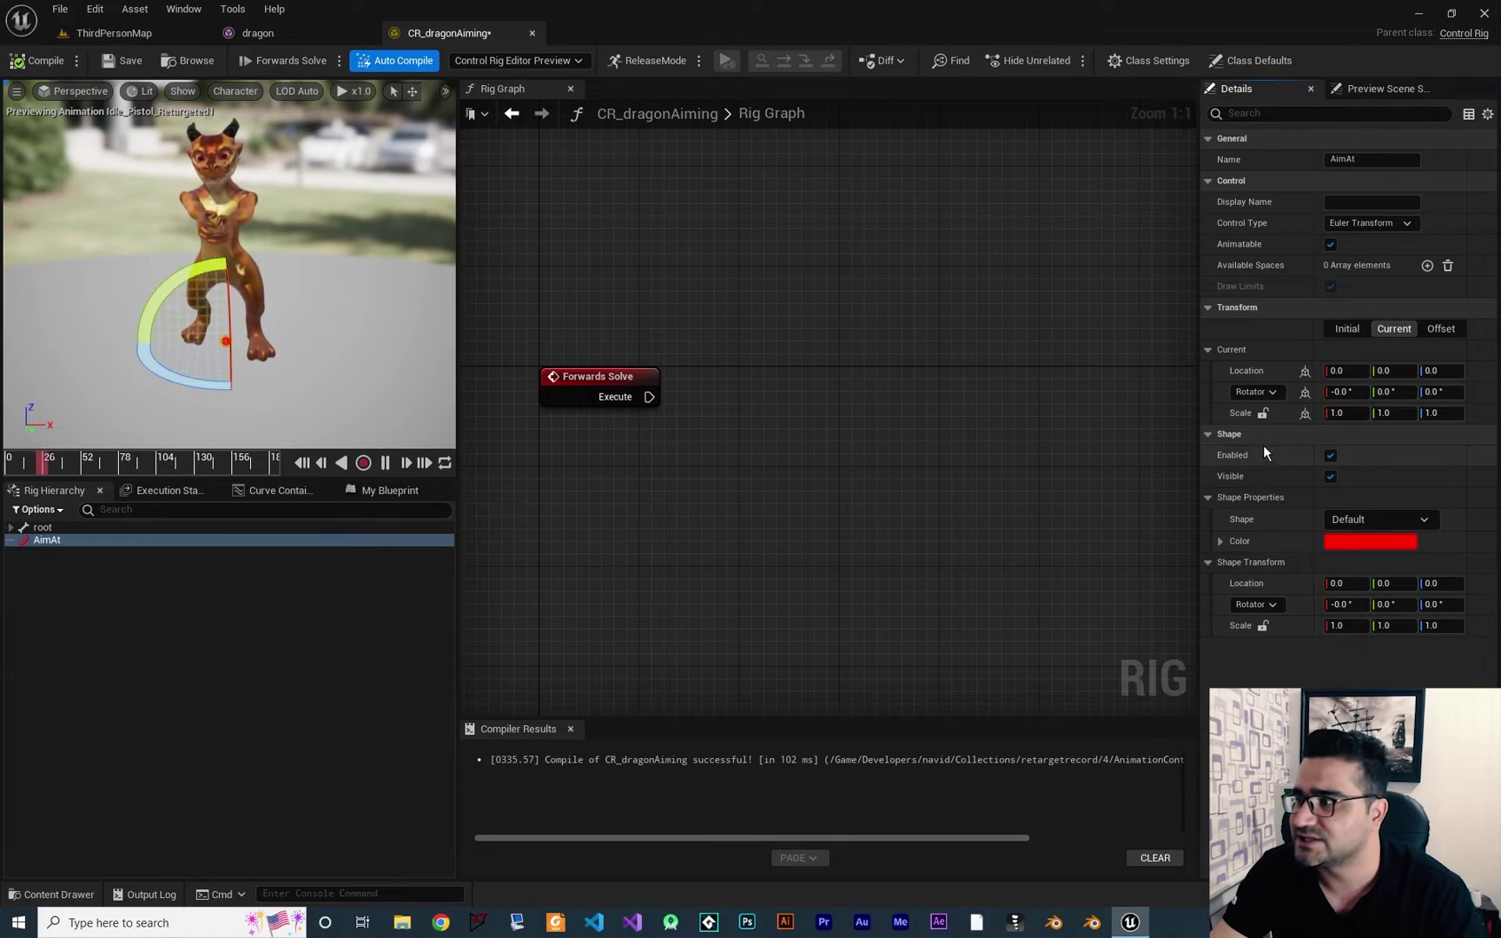
pyautogui.click(1362, 521)
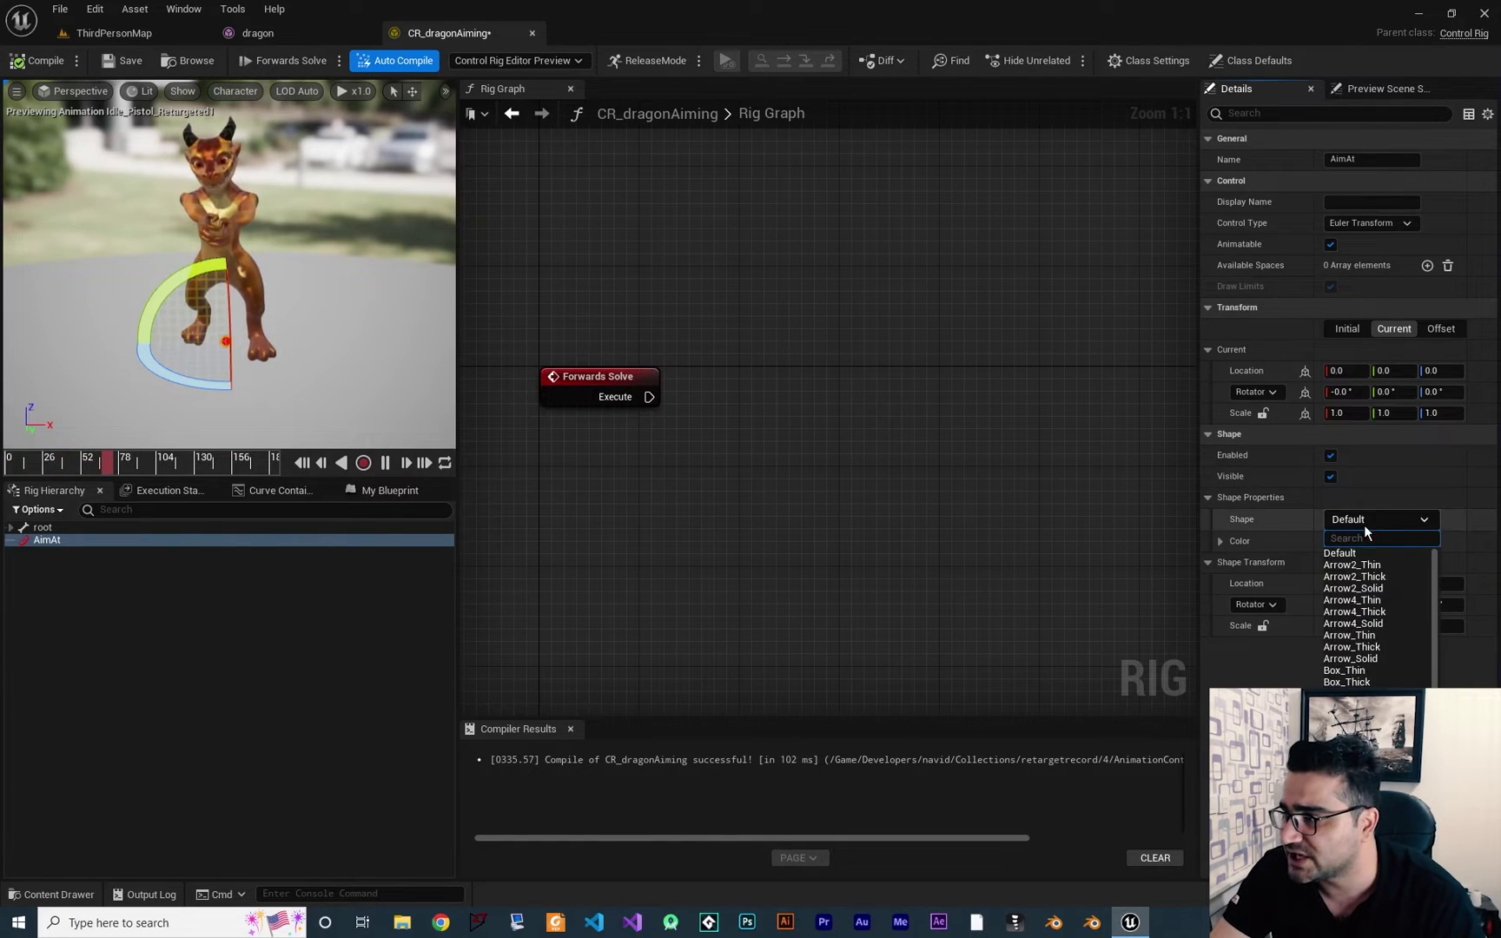
pyautogui.click(1371, 613)
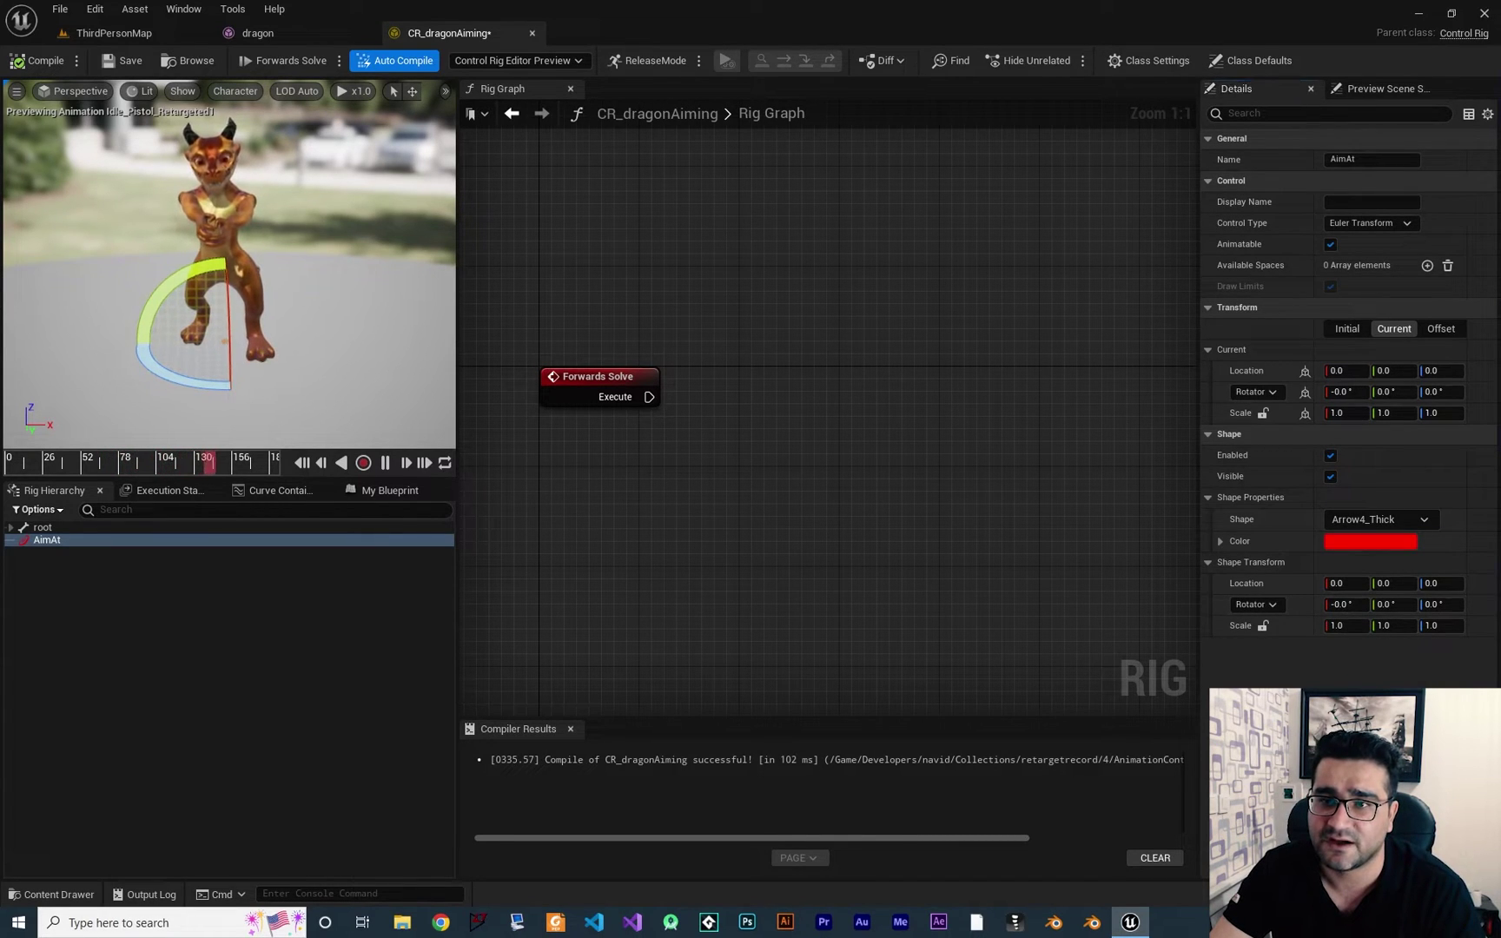
pyautogui.press('f')
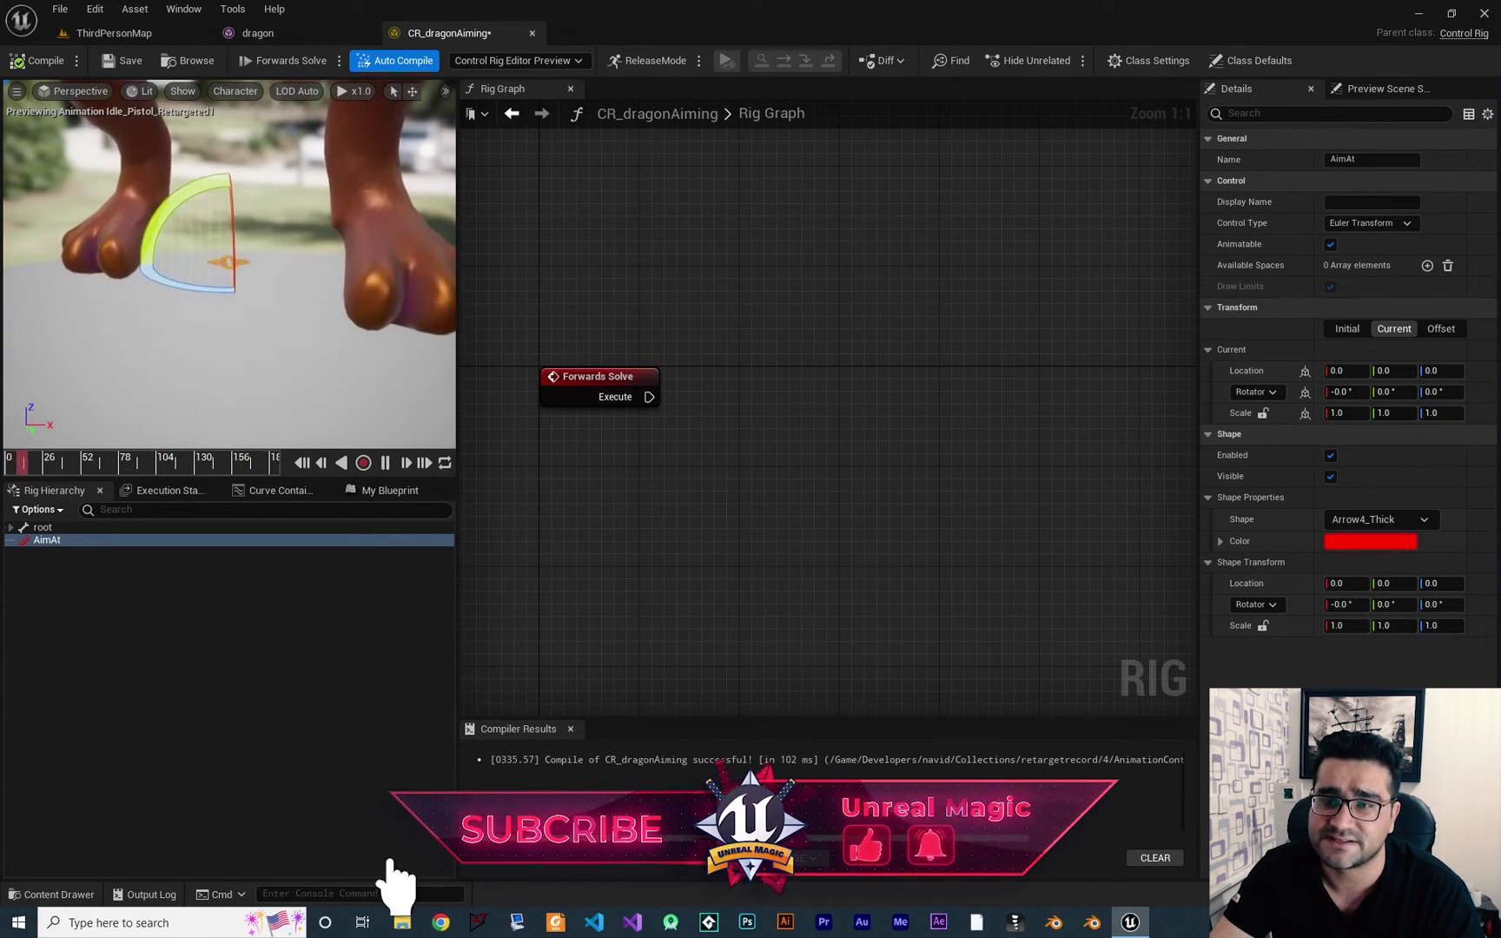
pyautogui.keyDown('alt'); pyautogui.moveTo(275, 269); pyautogui.dragTo(274, 347); pyautogui.keyUp('alt')
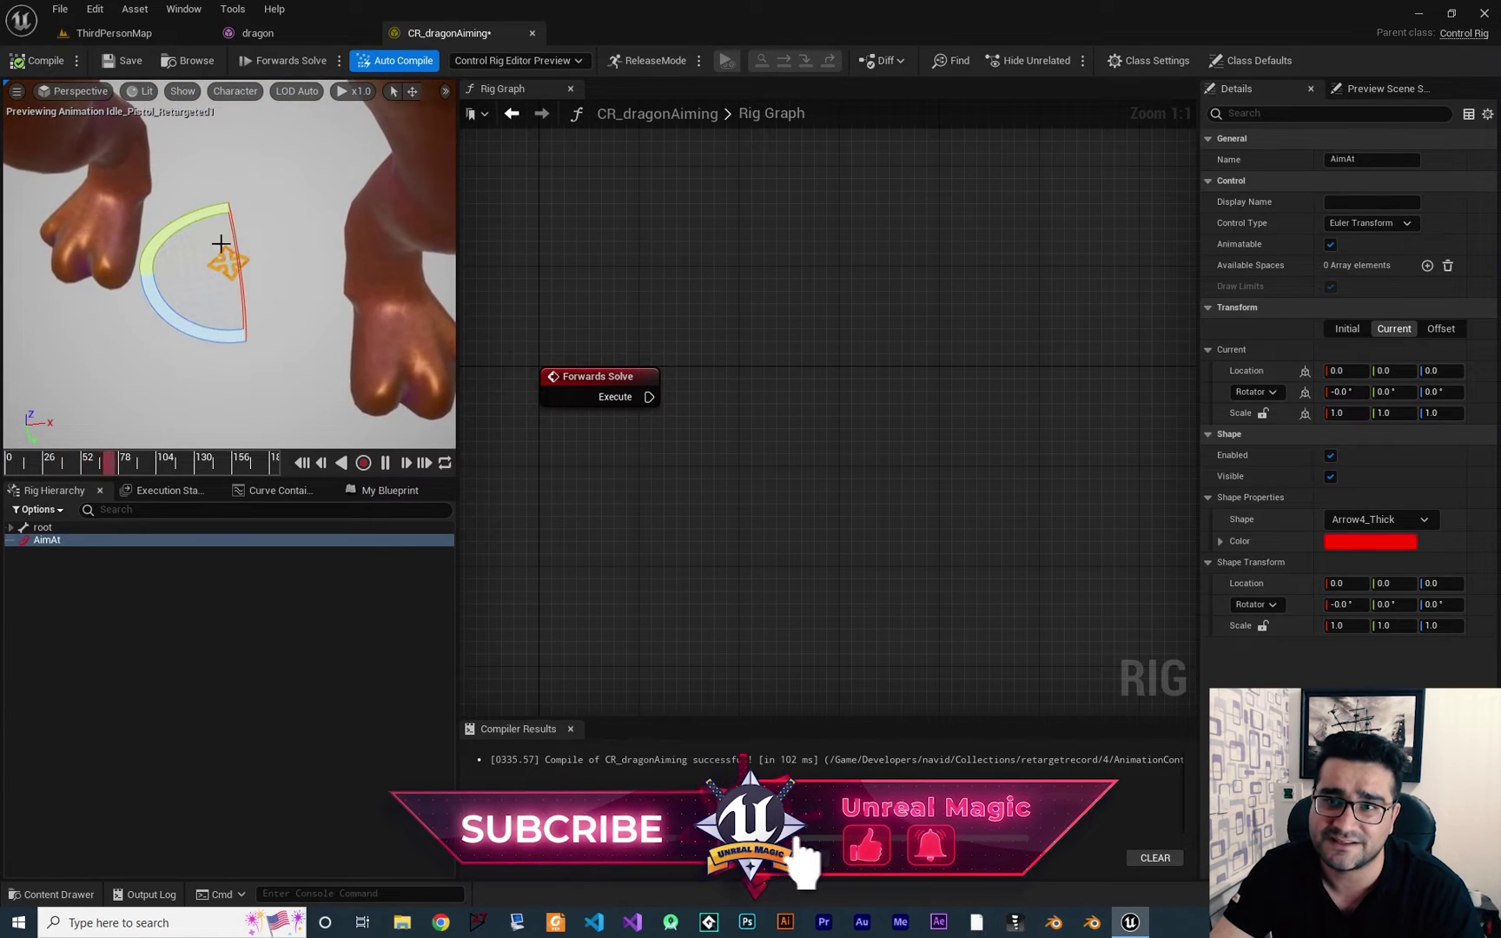
pyautogui.scroll(5, 272, 281)
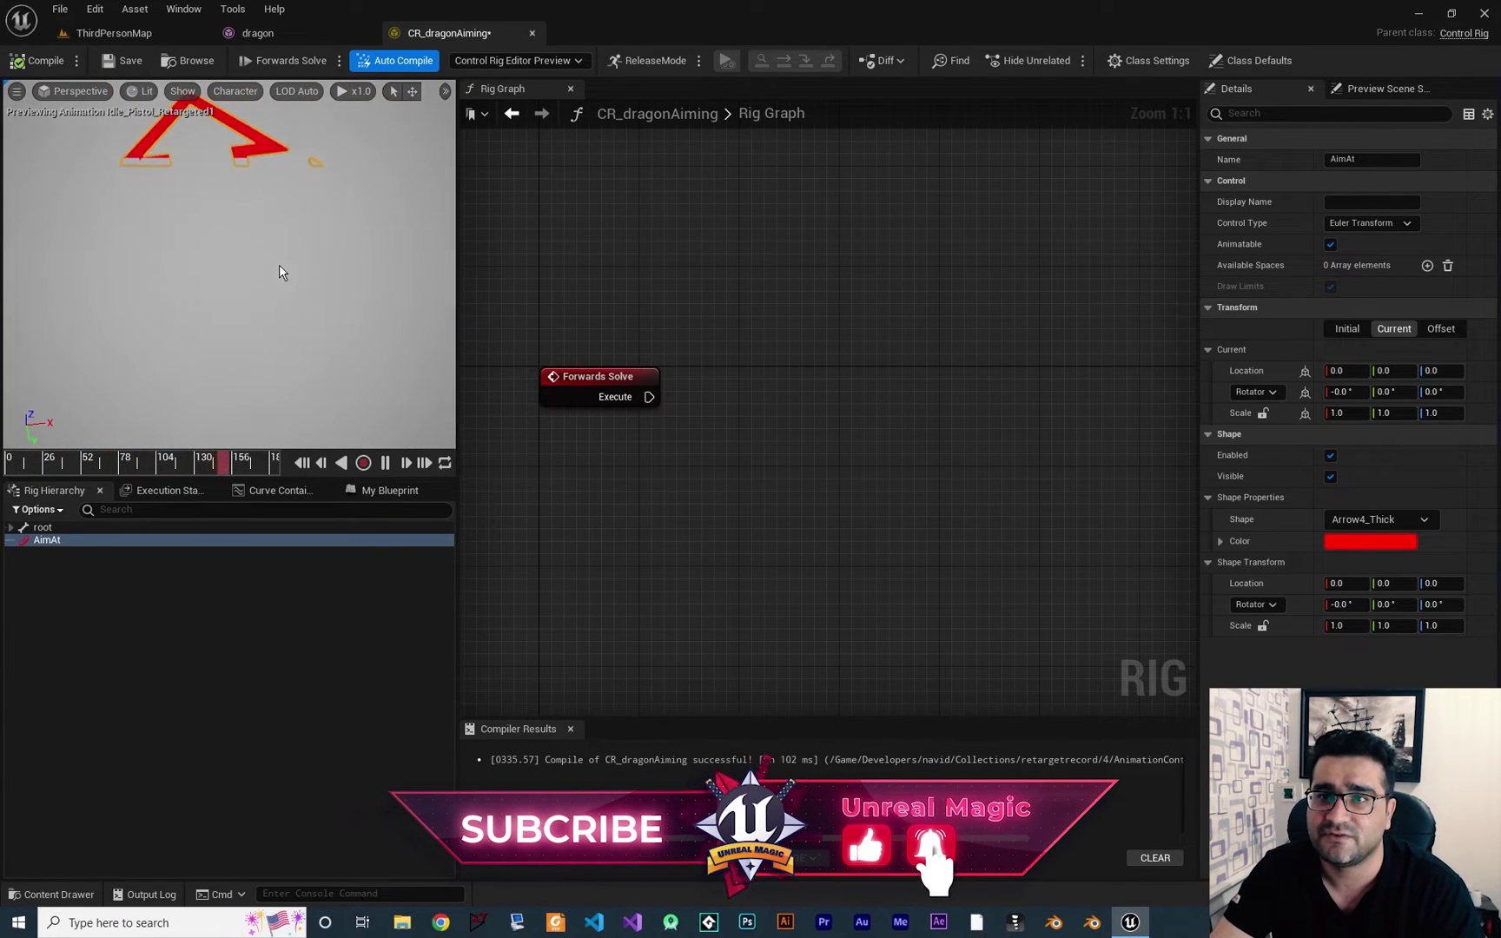
pyautogui.scroll(-5, 278, 278)
pyautogui.keyDown('alt'); pyautogui.moveTo(287, 352); pyautogui.dragTo(287, 304); pyautogui.keyUp('alt')
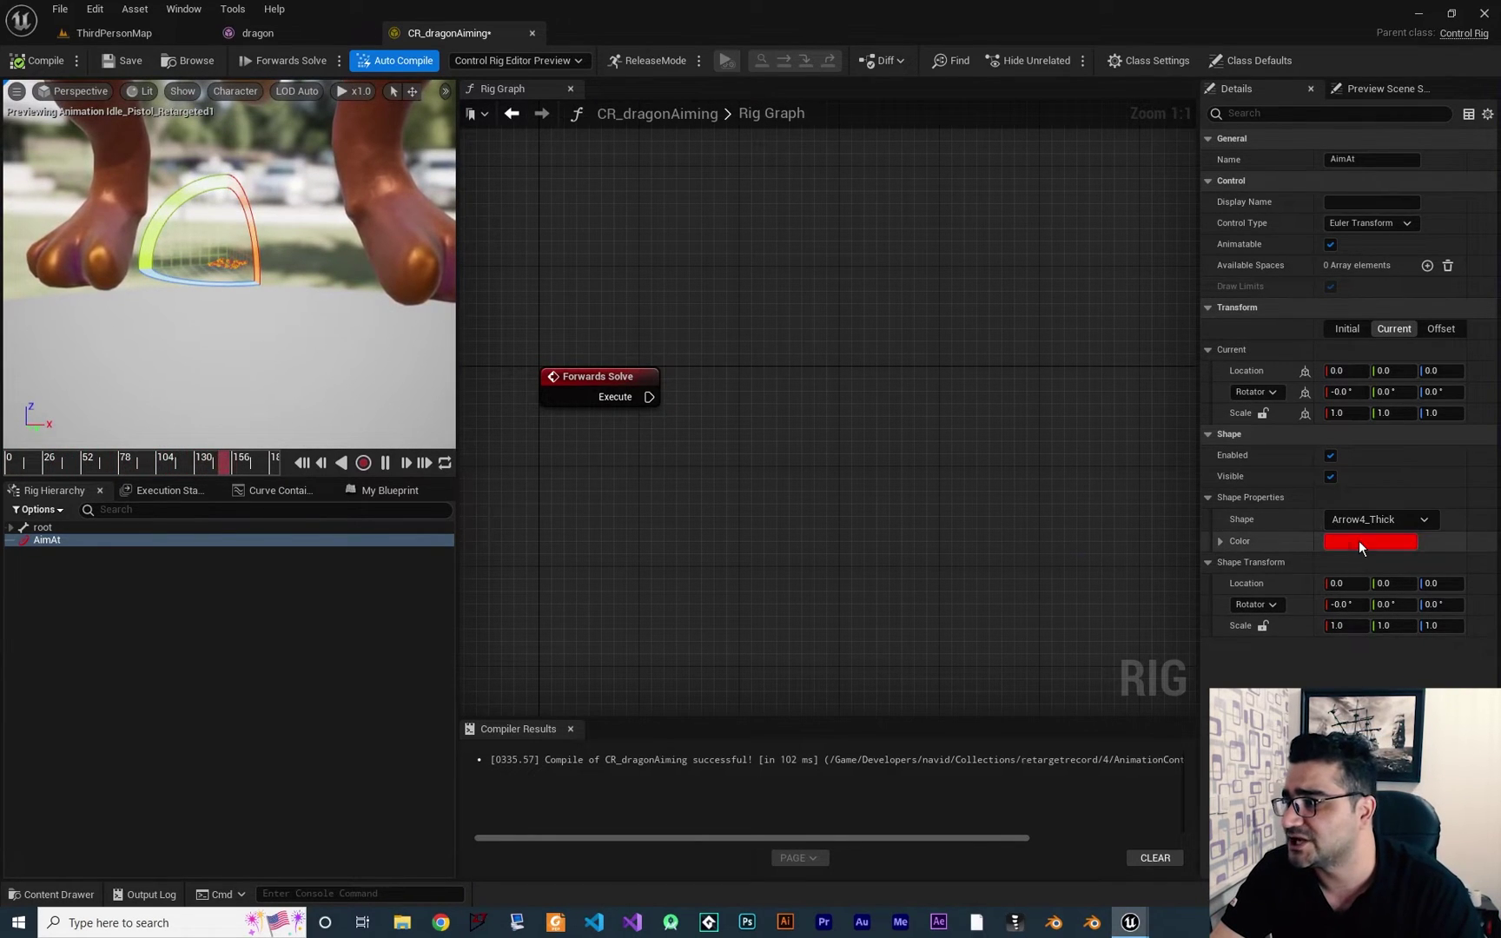
# Change the AimAt shape's color to bright green, about RGB 0, 1, 0.29, and compile the rig.
pyautogui.click(1359, 542)
pyautogui.moveTo(1138, 621); pyautogui.dragTo(1025, 711)
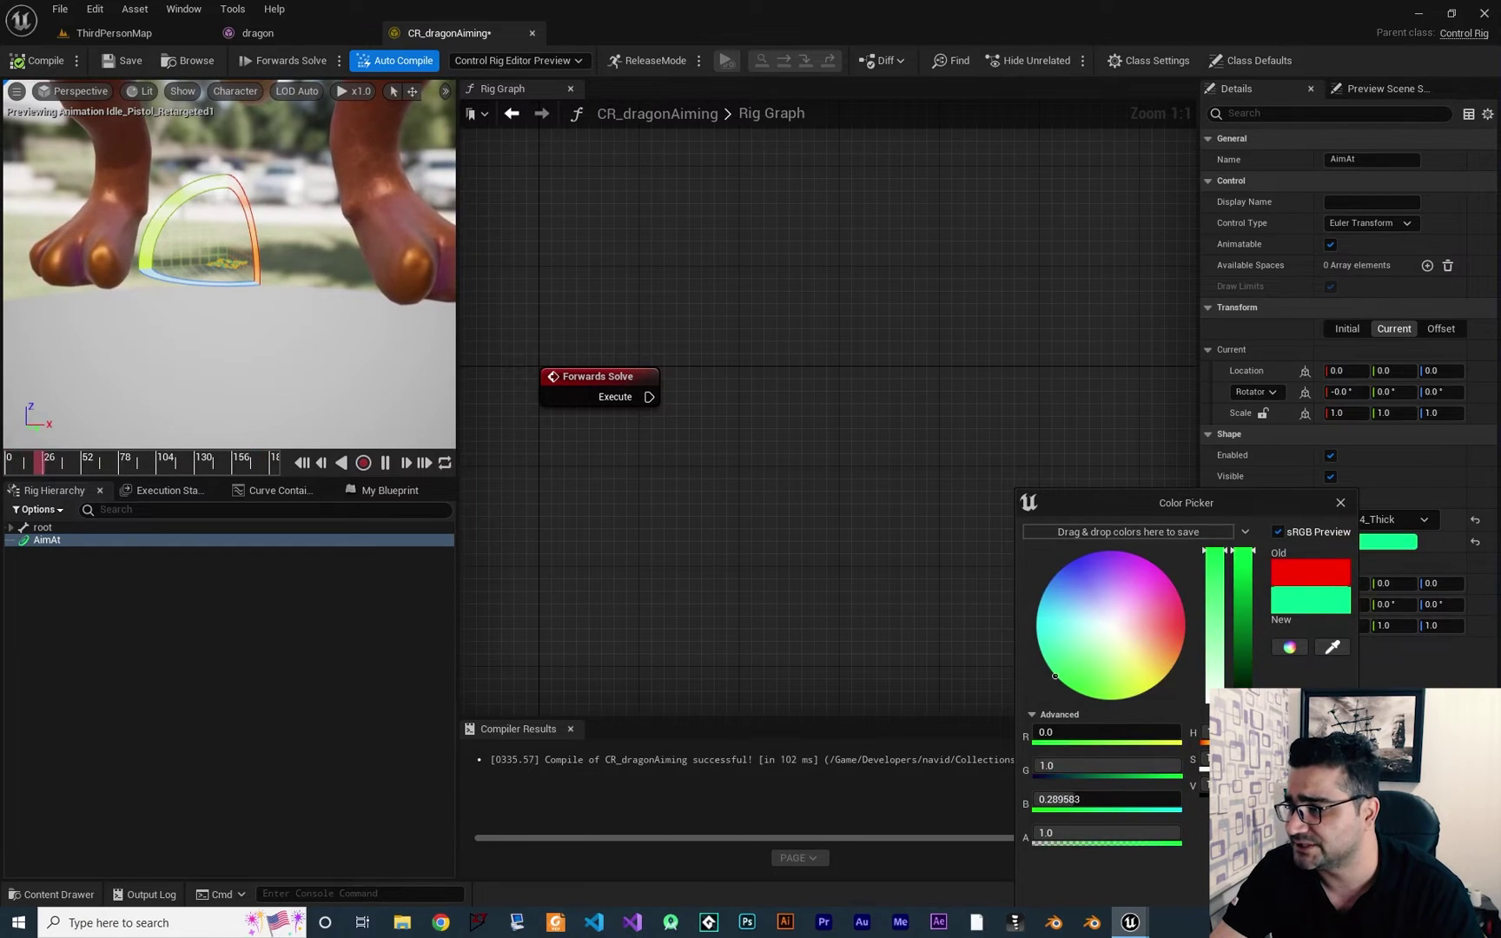
pyautogui.click(955, 687)
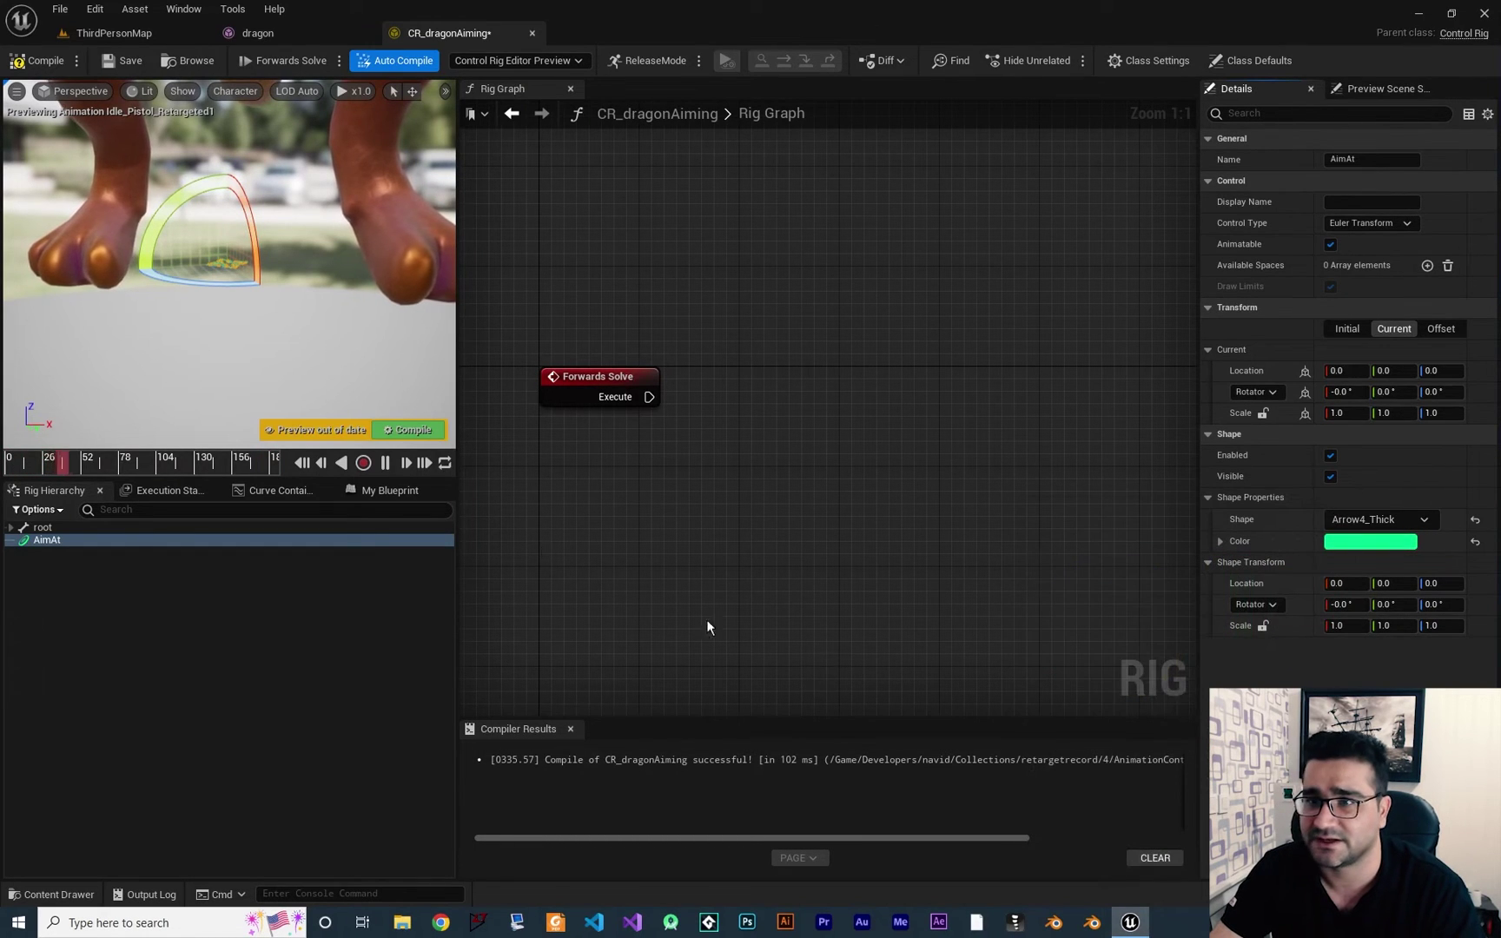
pyautogui.click(428, 429)
# Lock the AimAt Shape Transform's scale proportions, try scales of 5 and 6, and set the uniform scale to 8.
pyautogui.click(1262, 627)
pyautogui.click(1347, 625)
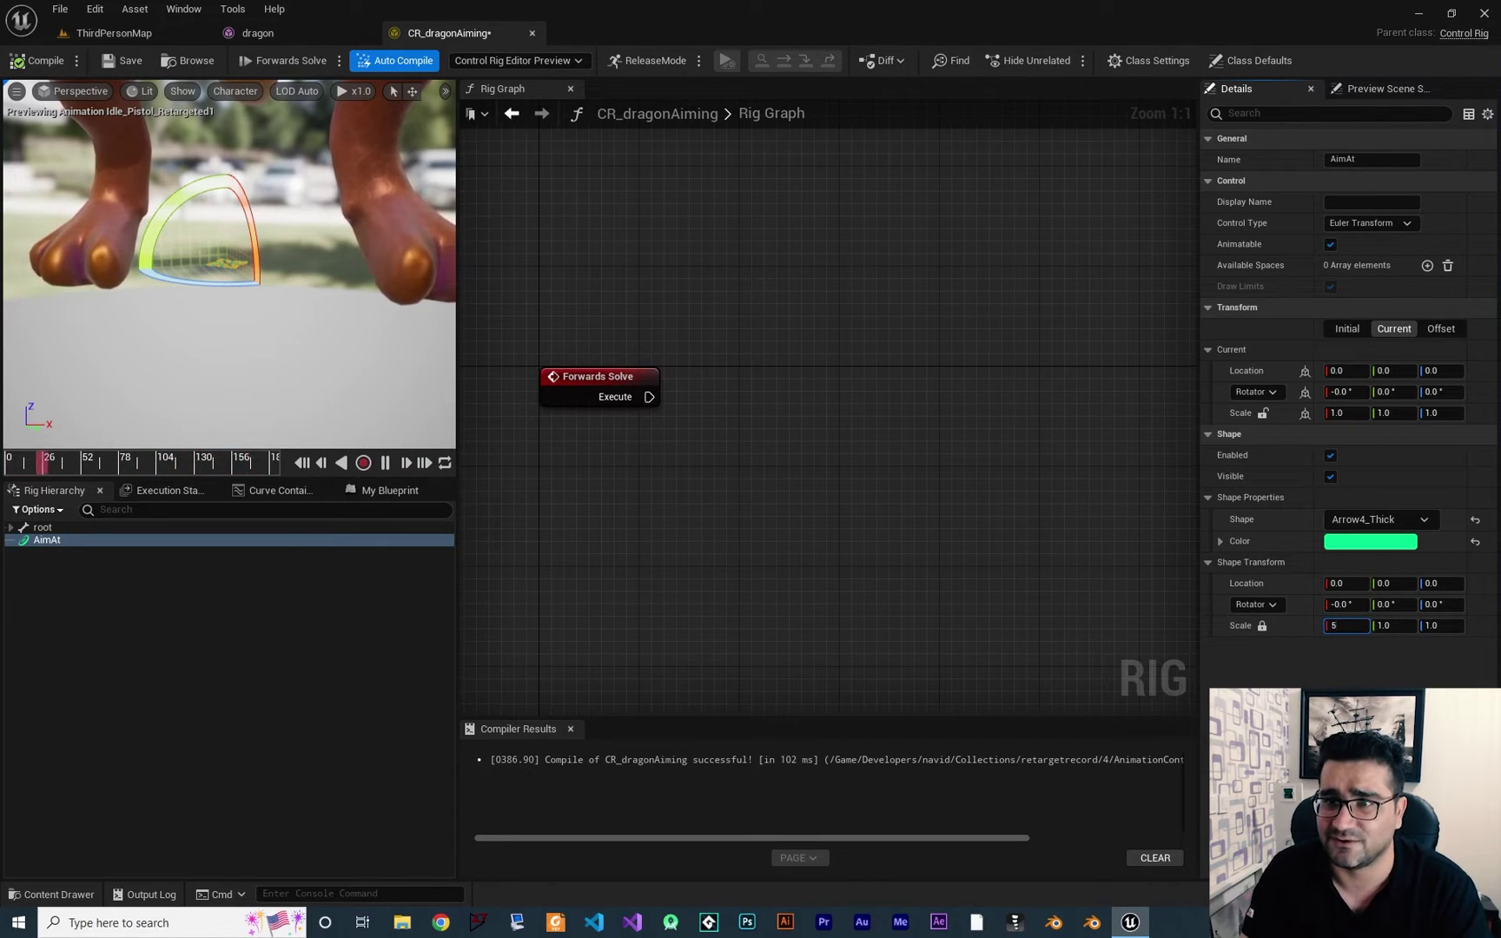
pyautogui.press('Return')
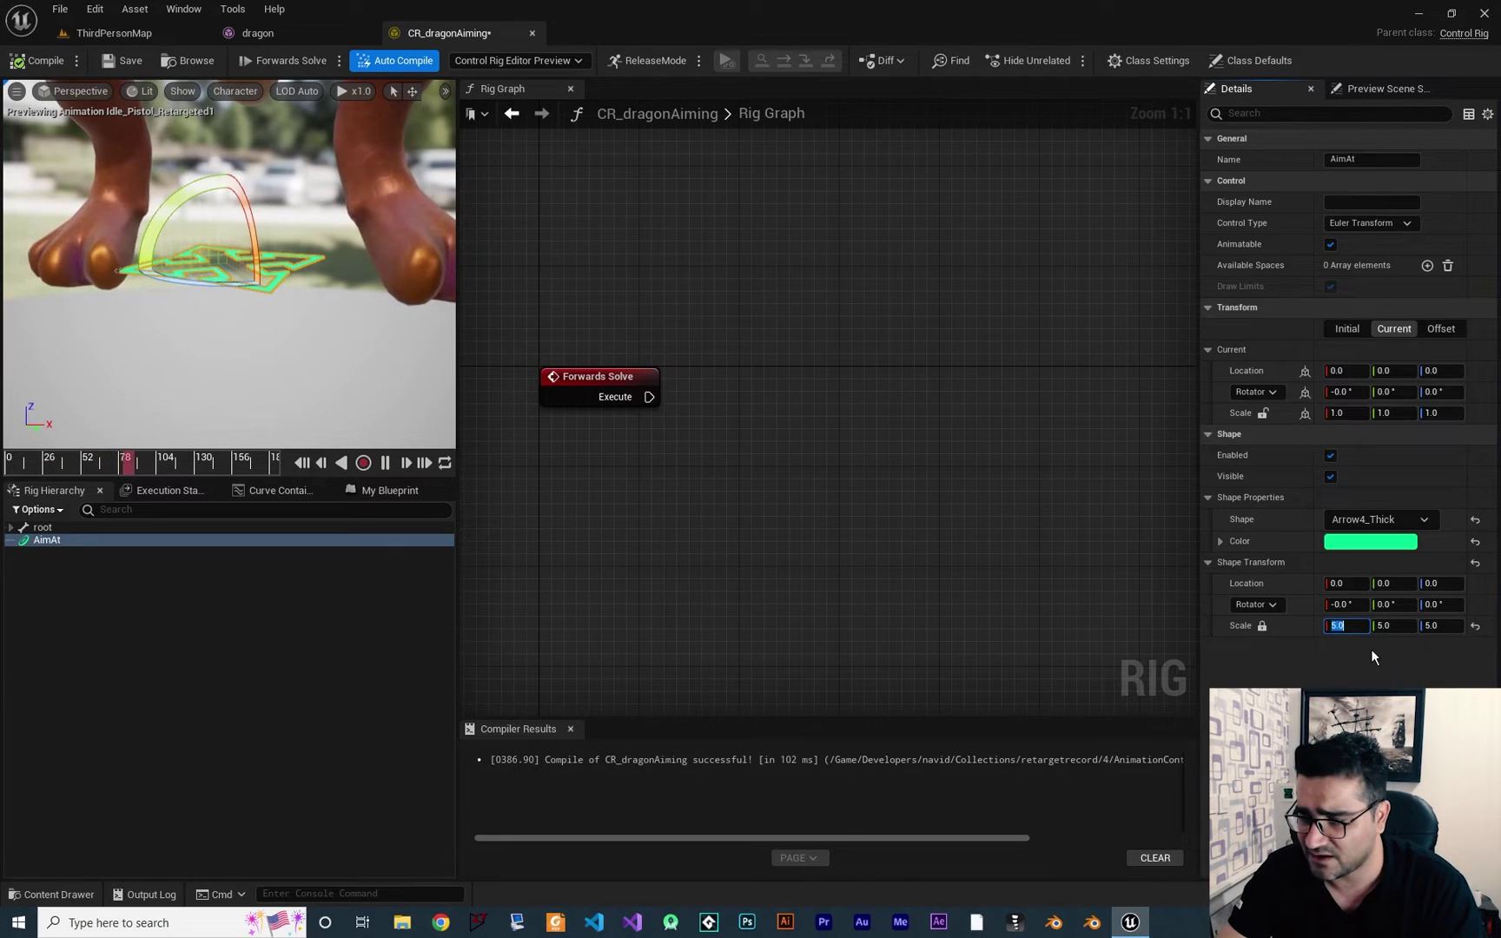
pyautogui.write('6')
pyautogui.press('Return')
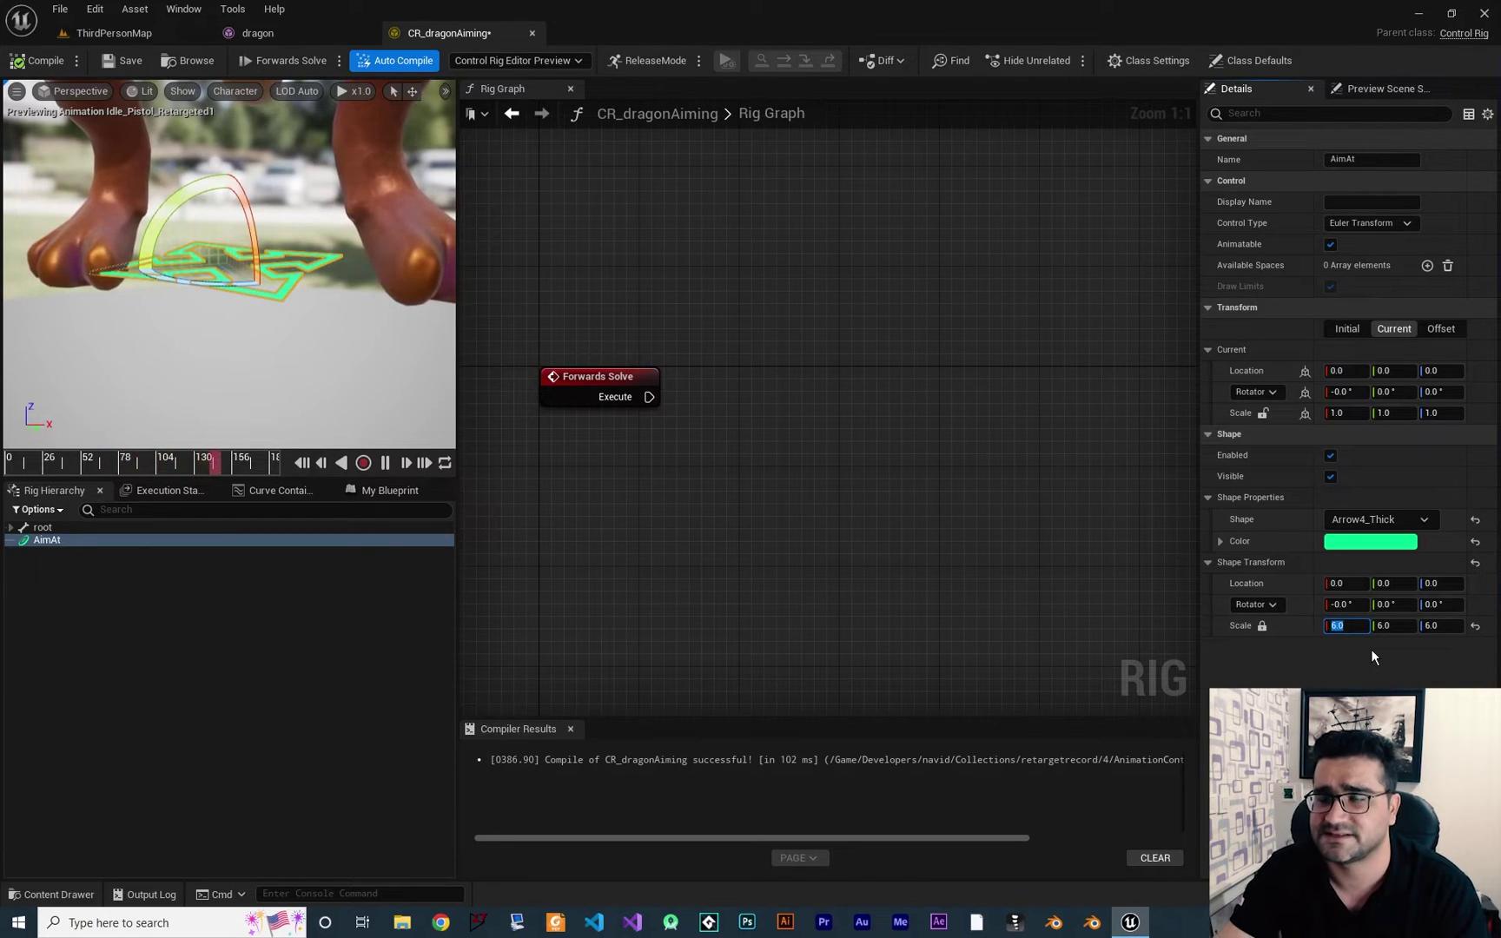
pyautogui.write('8')
pyautogui.press('Return')
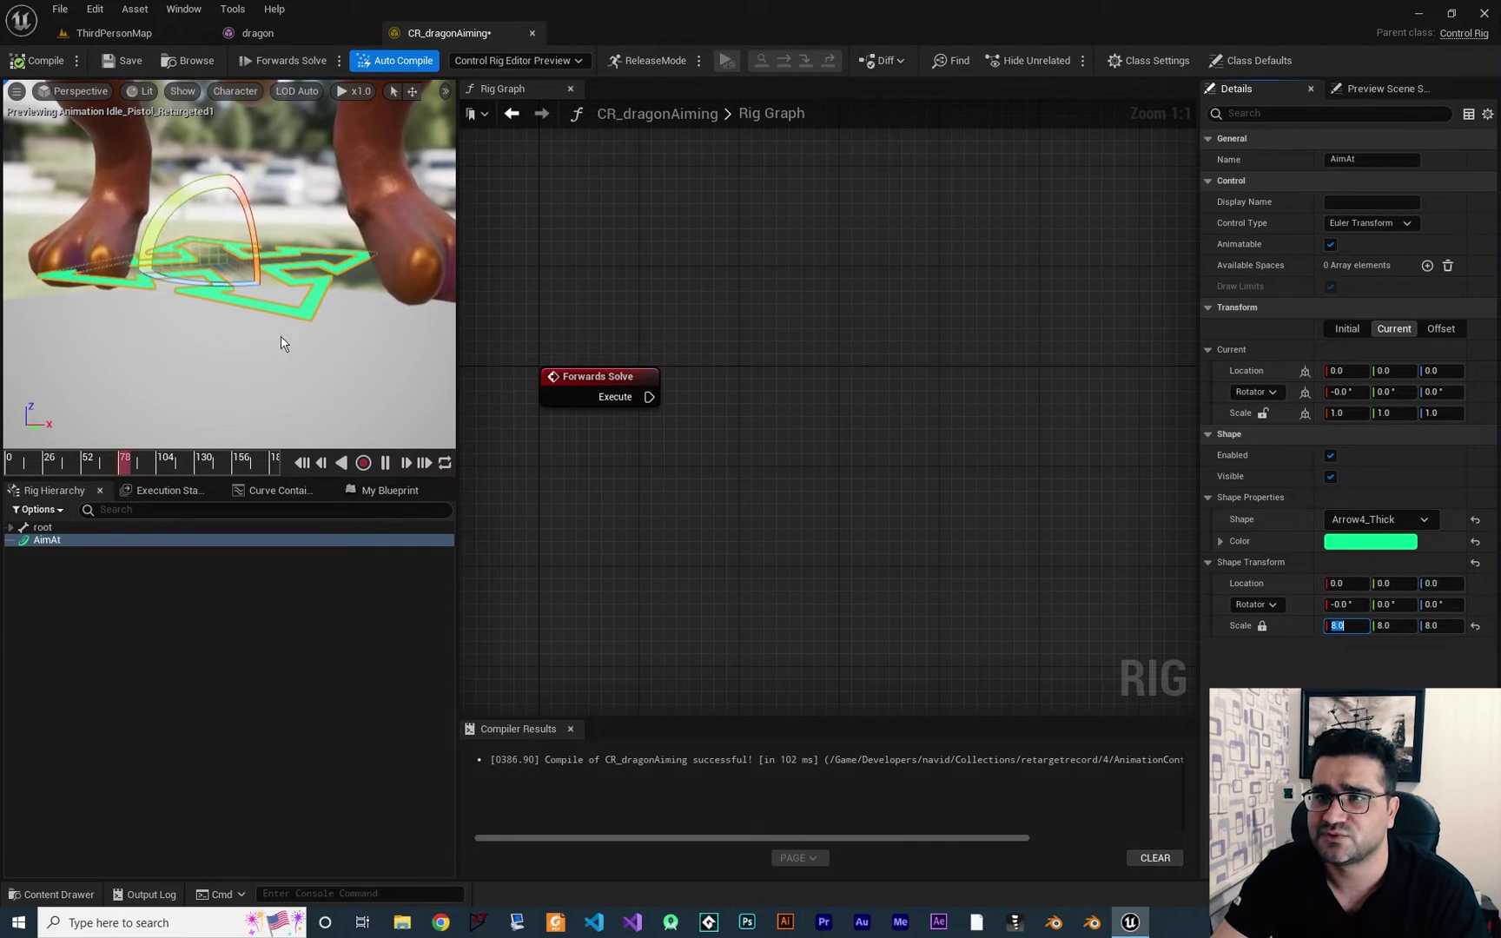
# Try a 90° Z rotation in the AimAt control's Shape Transform and reset that rotation to 0°.
pyautogui.scroll(-5, 232, 286)
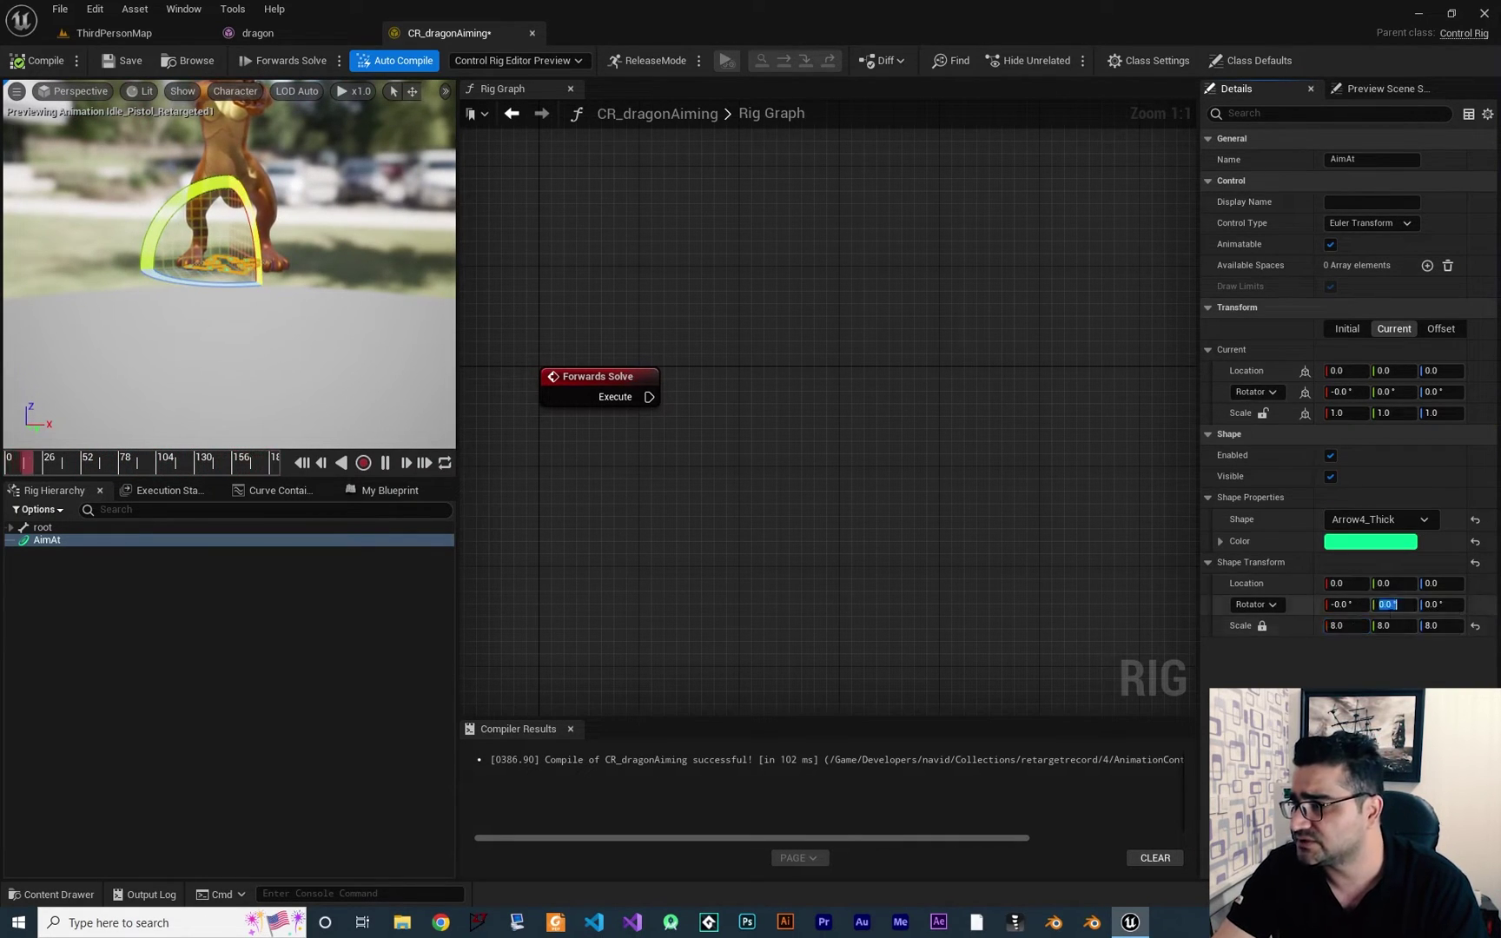
pyautogui.click(1438, 604)
pyautogui.write('90')
pyautogui.press('Return')
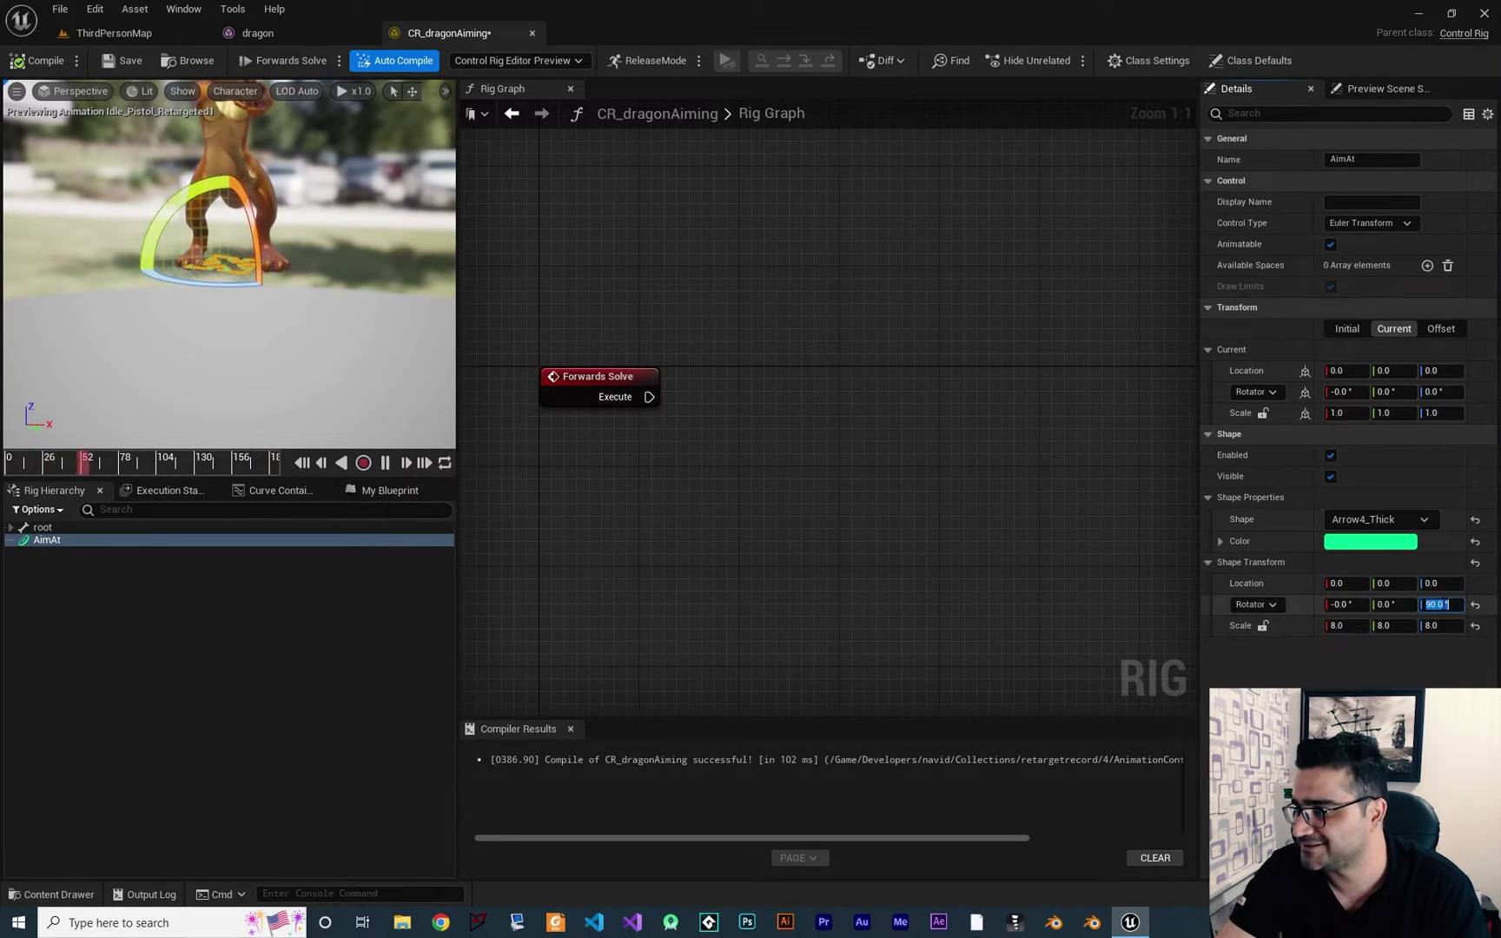
pyautogui.write('0')
pyautogui.press('Return')
# Set the Y rotation in the AimAt control's Shape Transform to 90° so the arrows stand upright.
pyautogui.click(1388, 604)
pyautogui.write('90')
pyautogui.press('Return')
pyautogui.click(1169, 607)
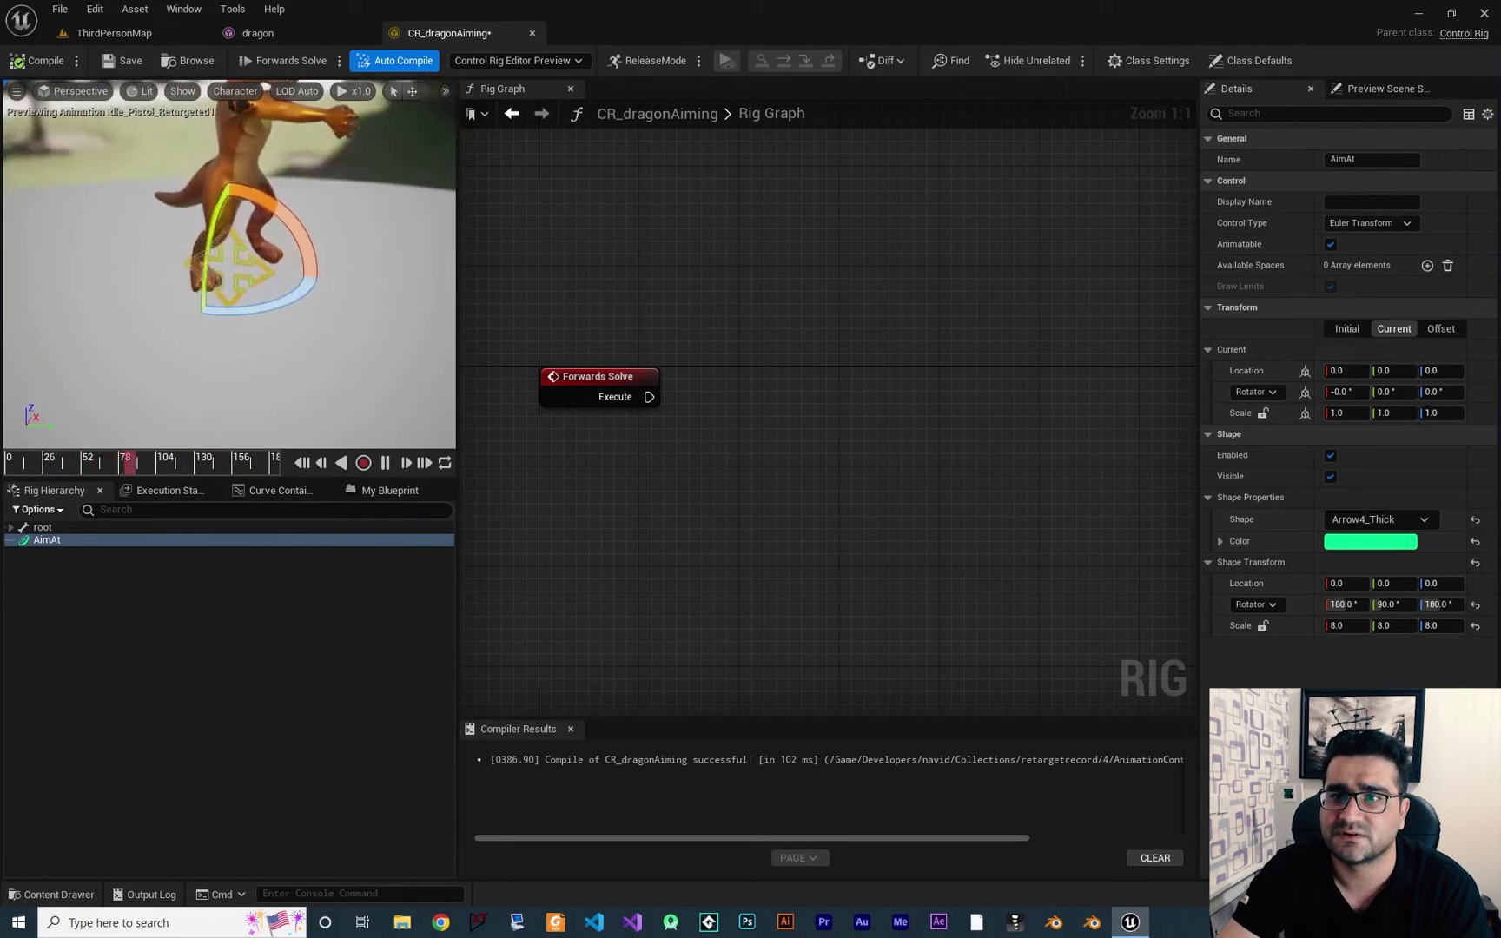
# Set the X rotation in the AimAt control's Shape Transform to 90° to turn the upright arrows toward the dragon's front.
pyautogui.click(1342, 604)
pyautogui.write('90')
pyautogui.press('Return')
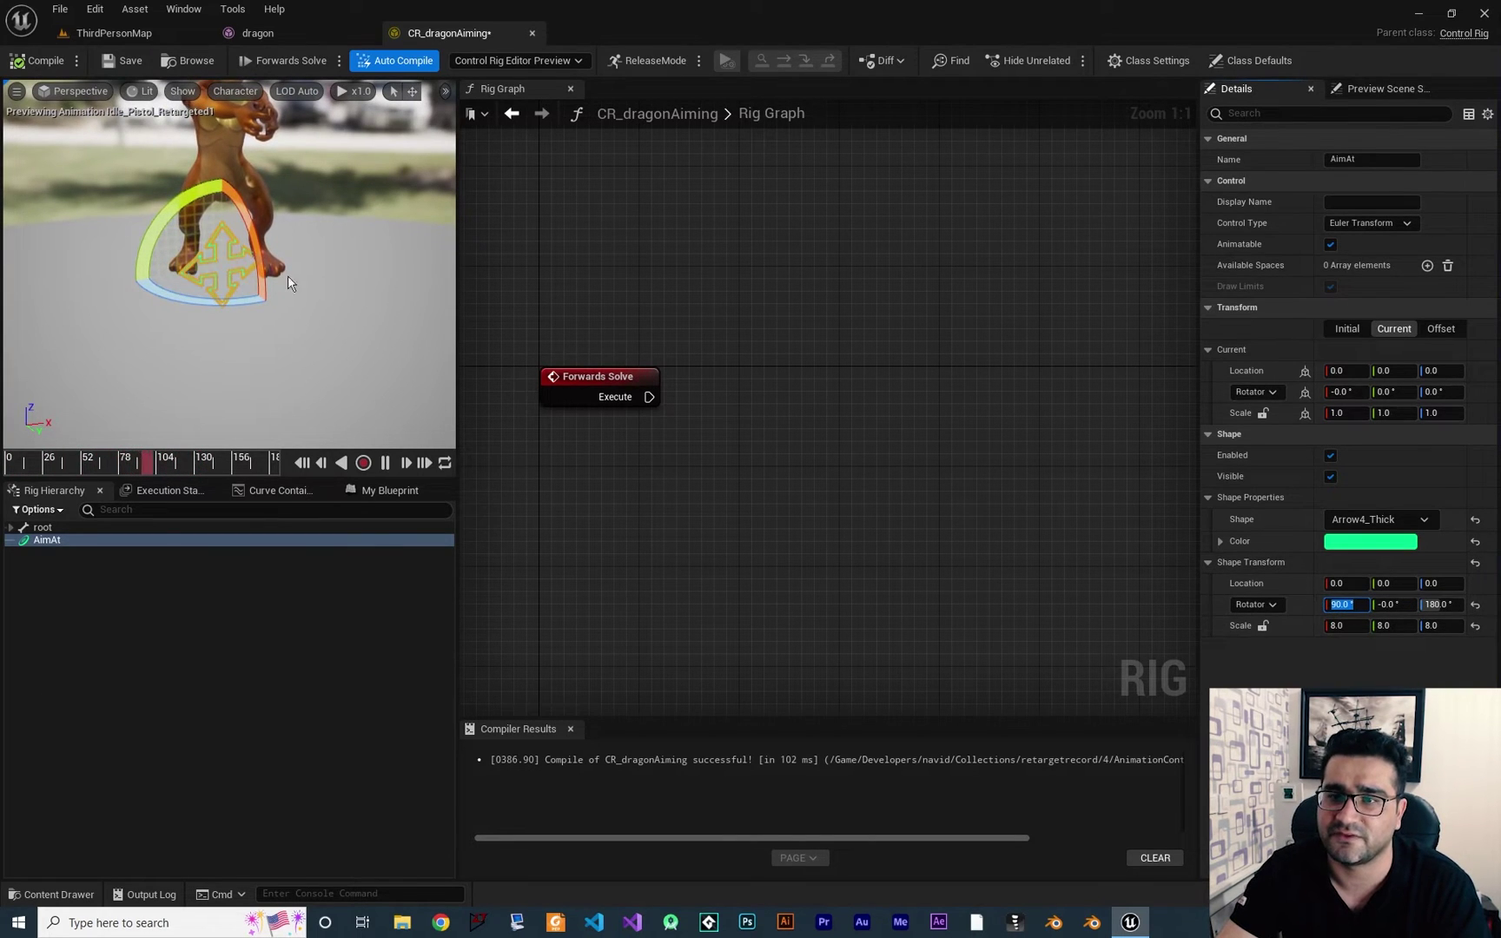
# Move the AimAt control up and away from the dragon's feet to about X 50, Y 134, Z 142.
pyautogui.write('w')
pyautogui.press('Escape')
pyautogui.press('w')
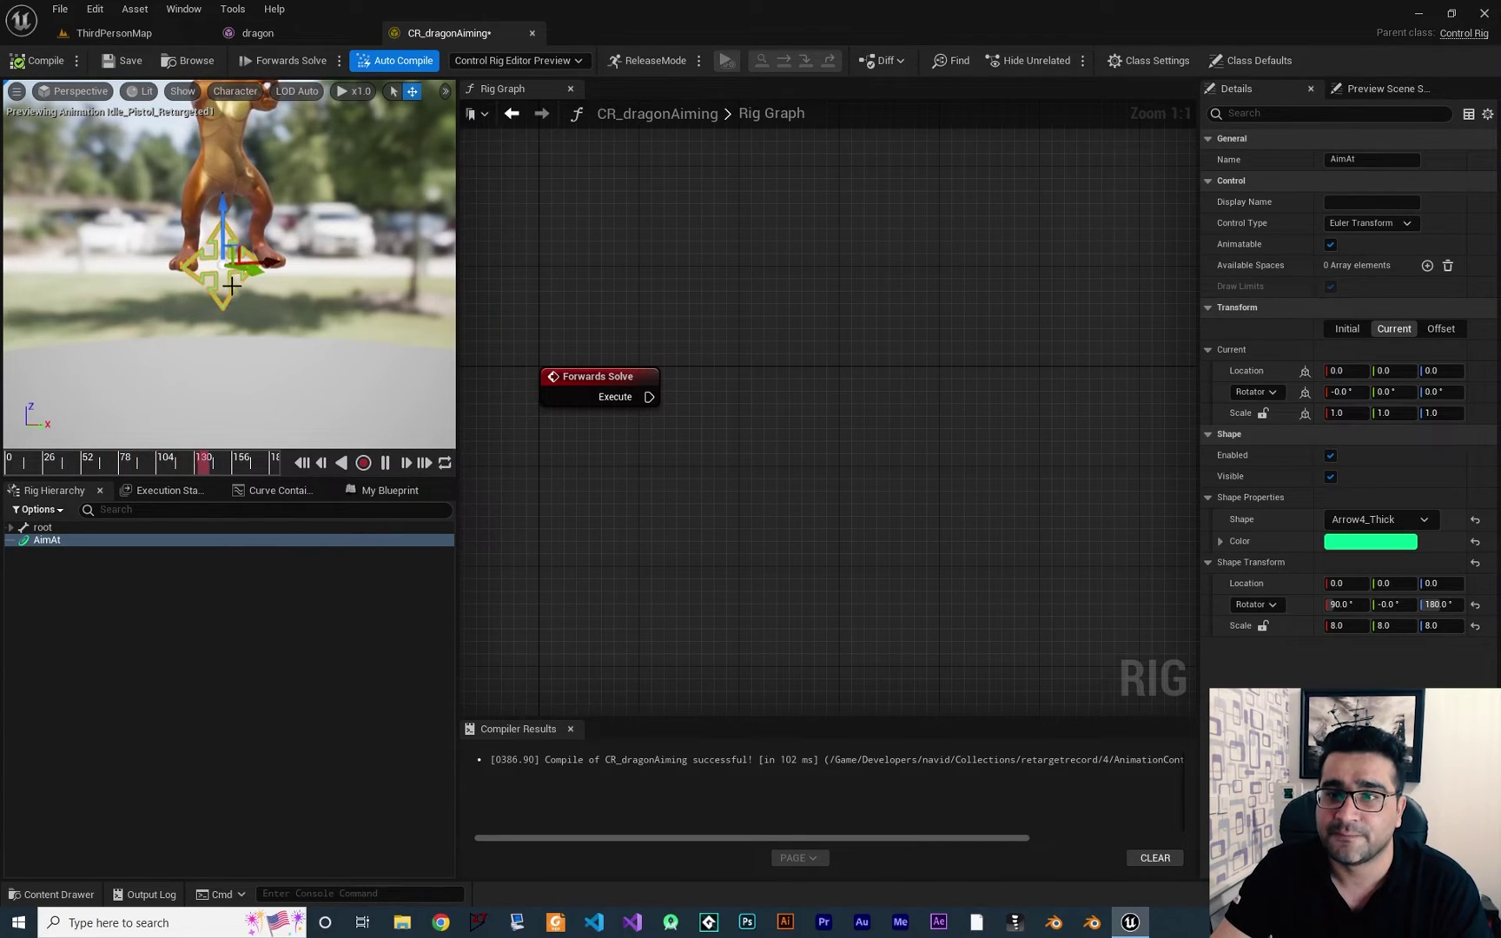
pyautogui.moveTo(249, 270); pyautogui.dragTo(377, 297)
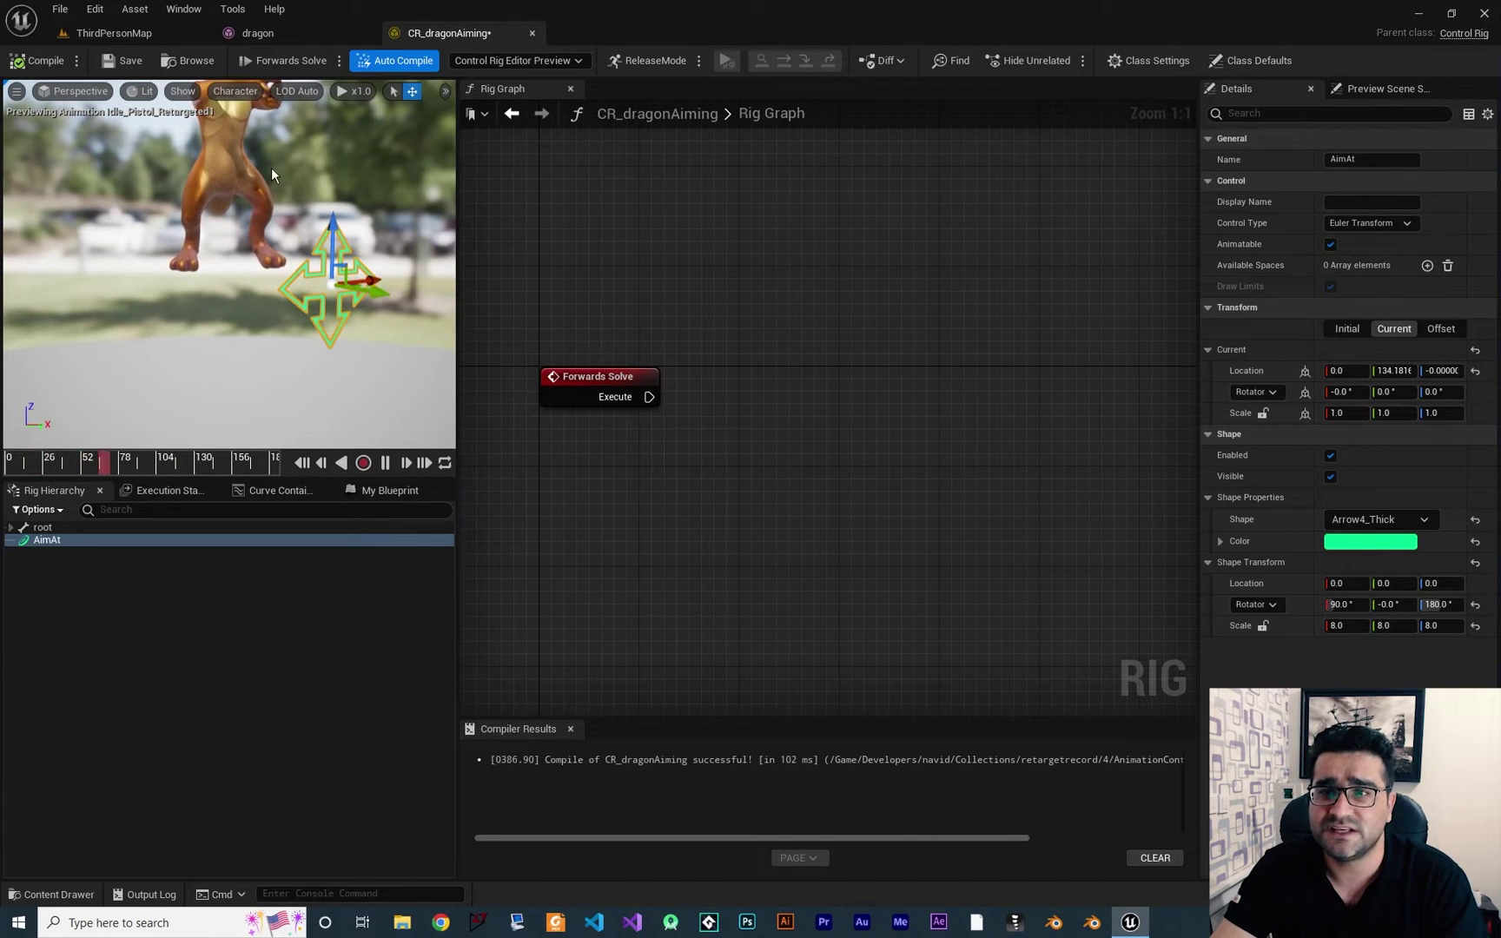
pyautogui.moveTo(291, 228); pyautogui.dragTo(320, 105)
pyautogui.moveTo(319, 169); pyautogui.dragTo(210, 109)
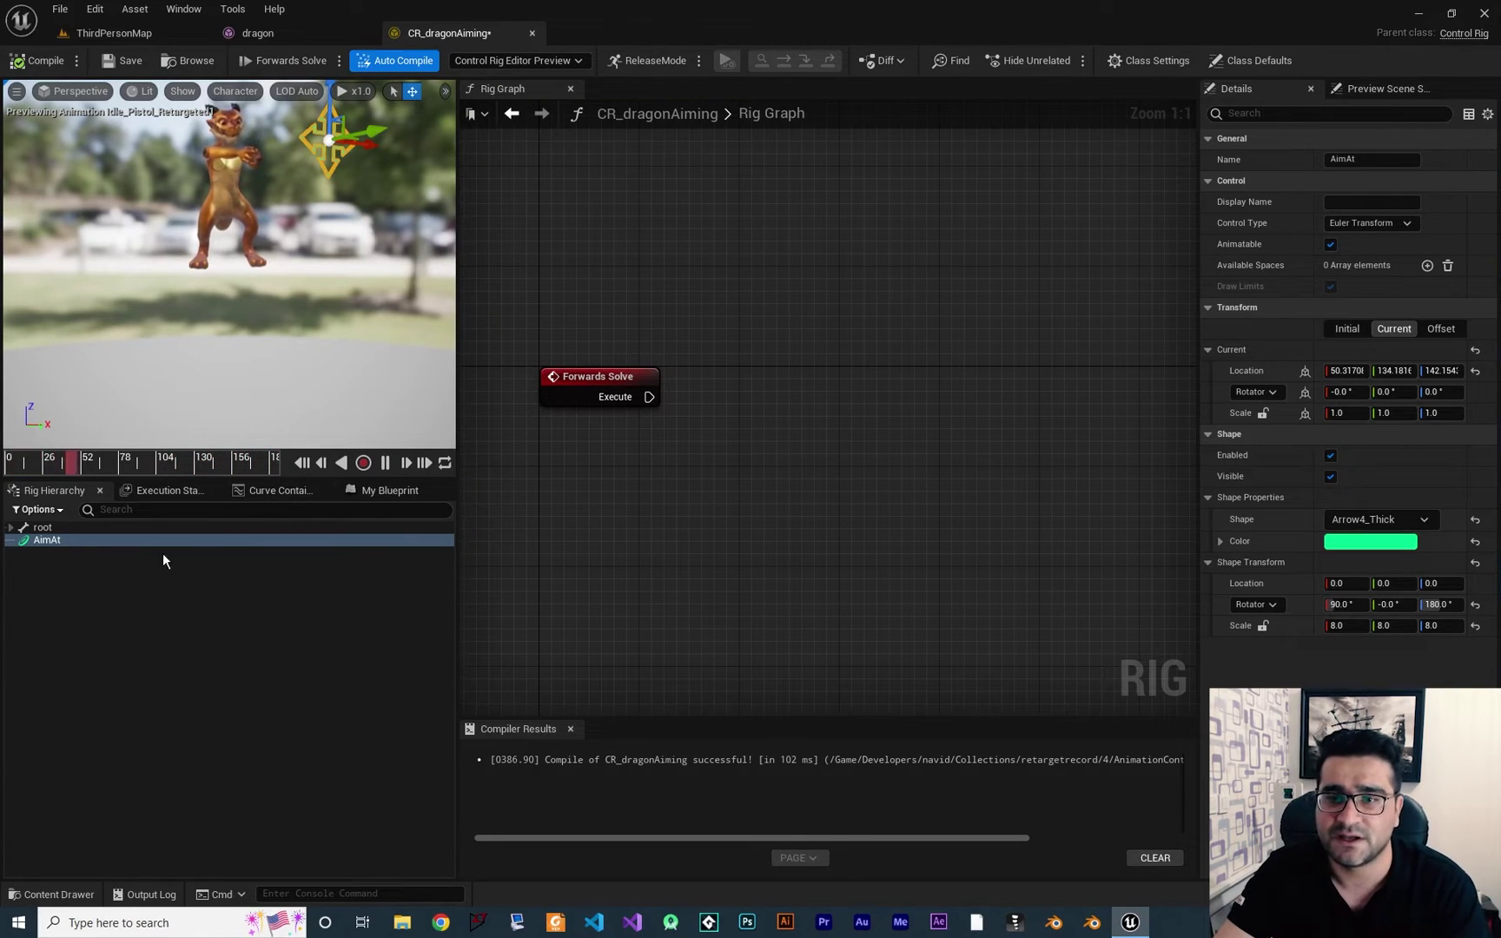
# Set AimAt's offset transform from its current position and compile, then test it by moving the control away and recompiling.
pyautogui.rightClick(53, 543)
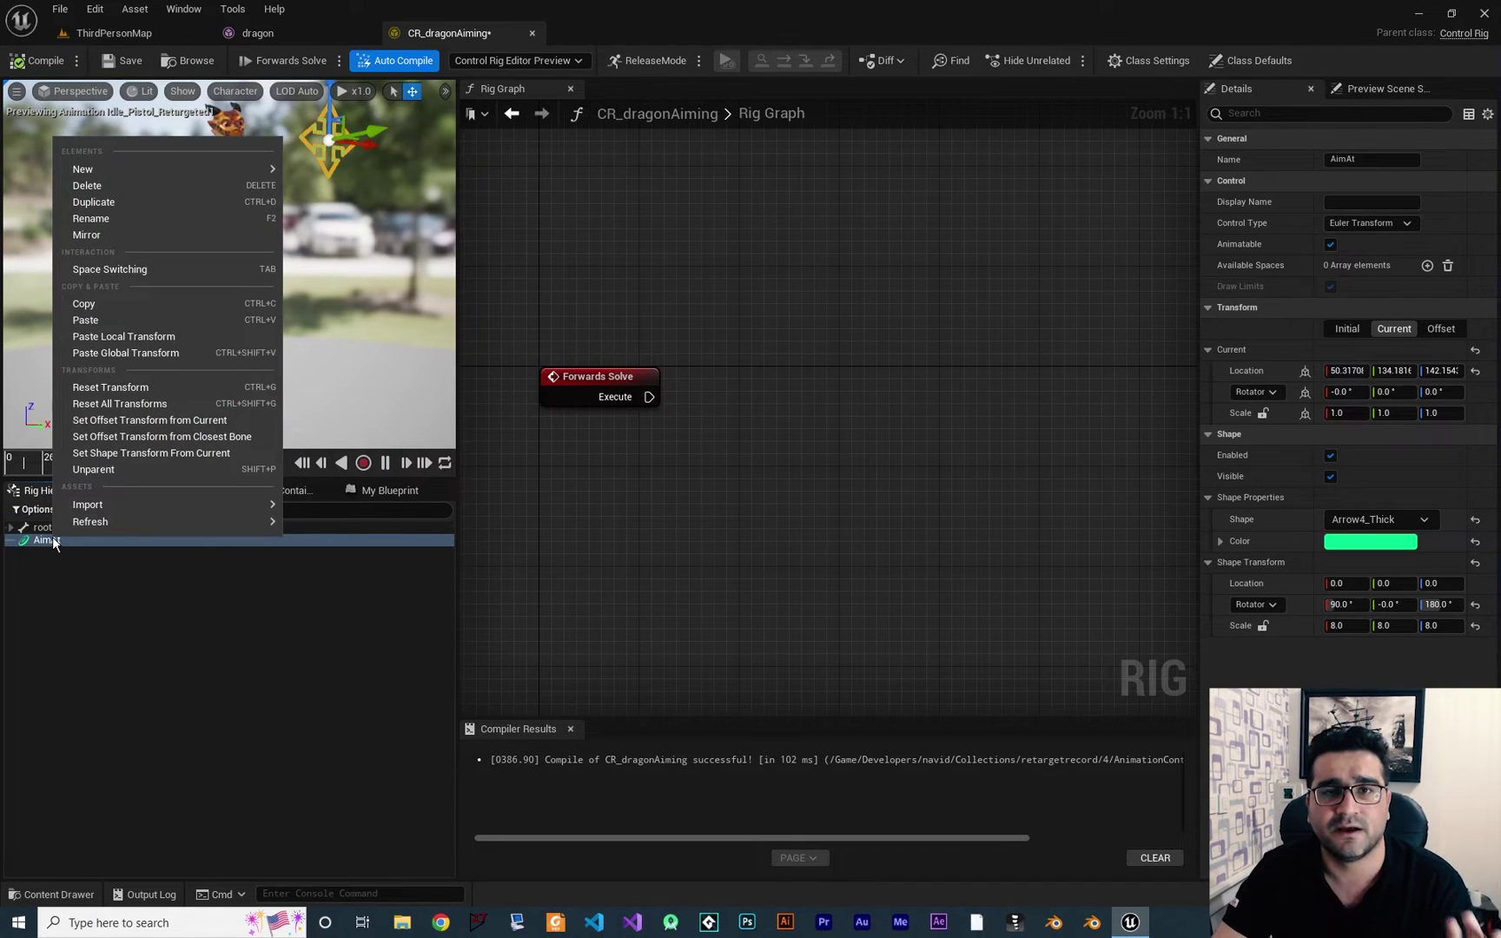
pyautogui.click(161, 425)
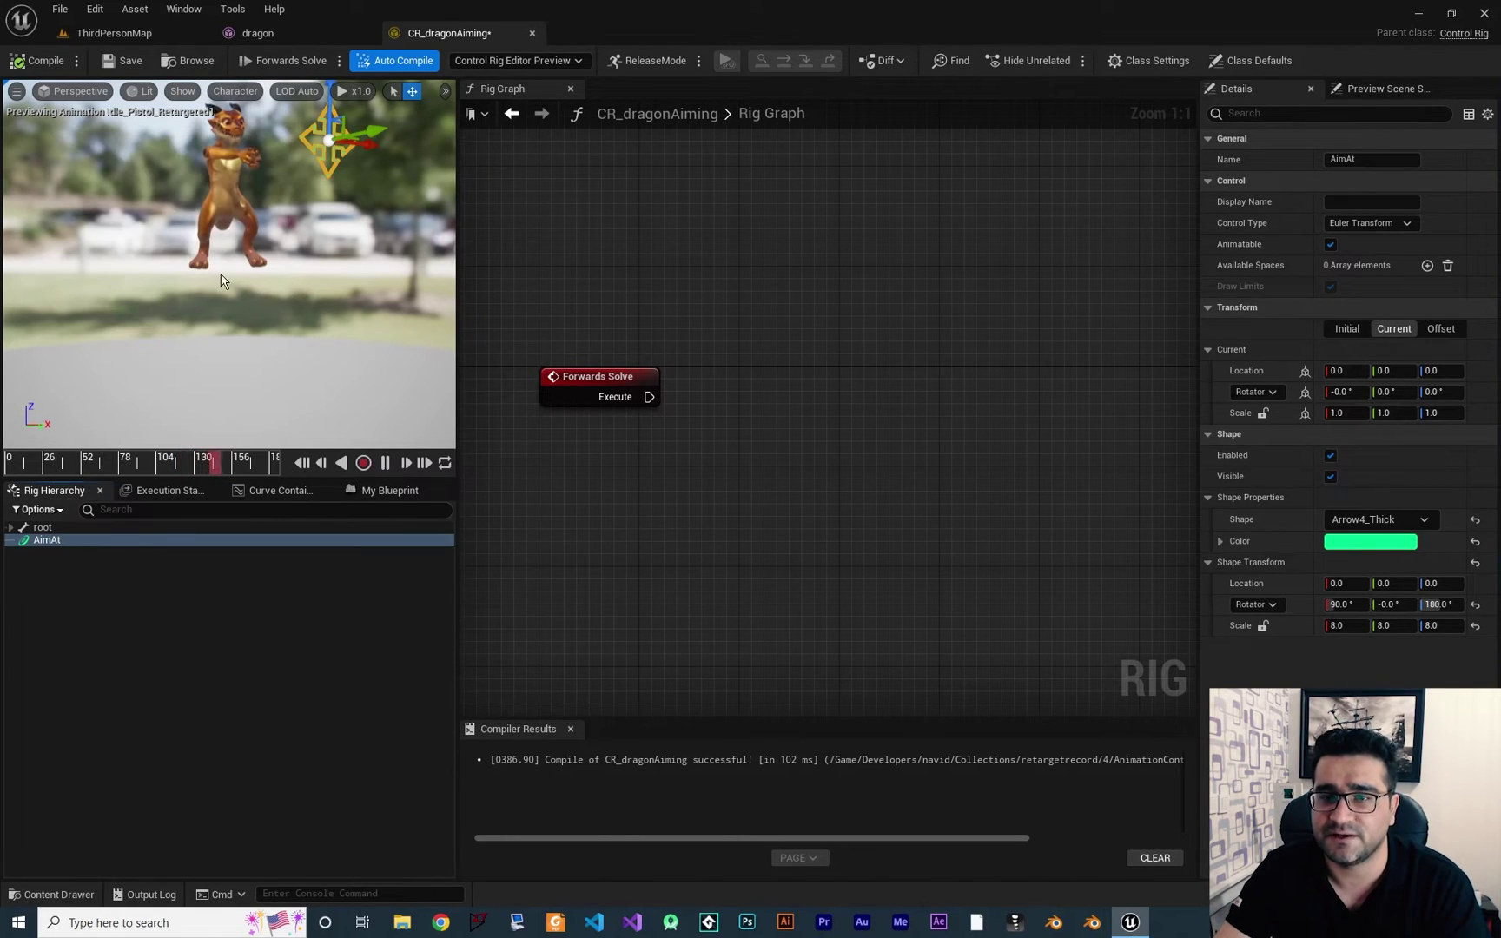
pyautogui.click(39, 60)
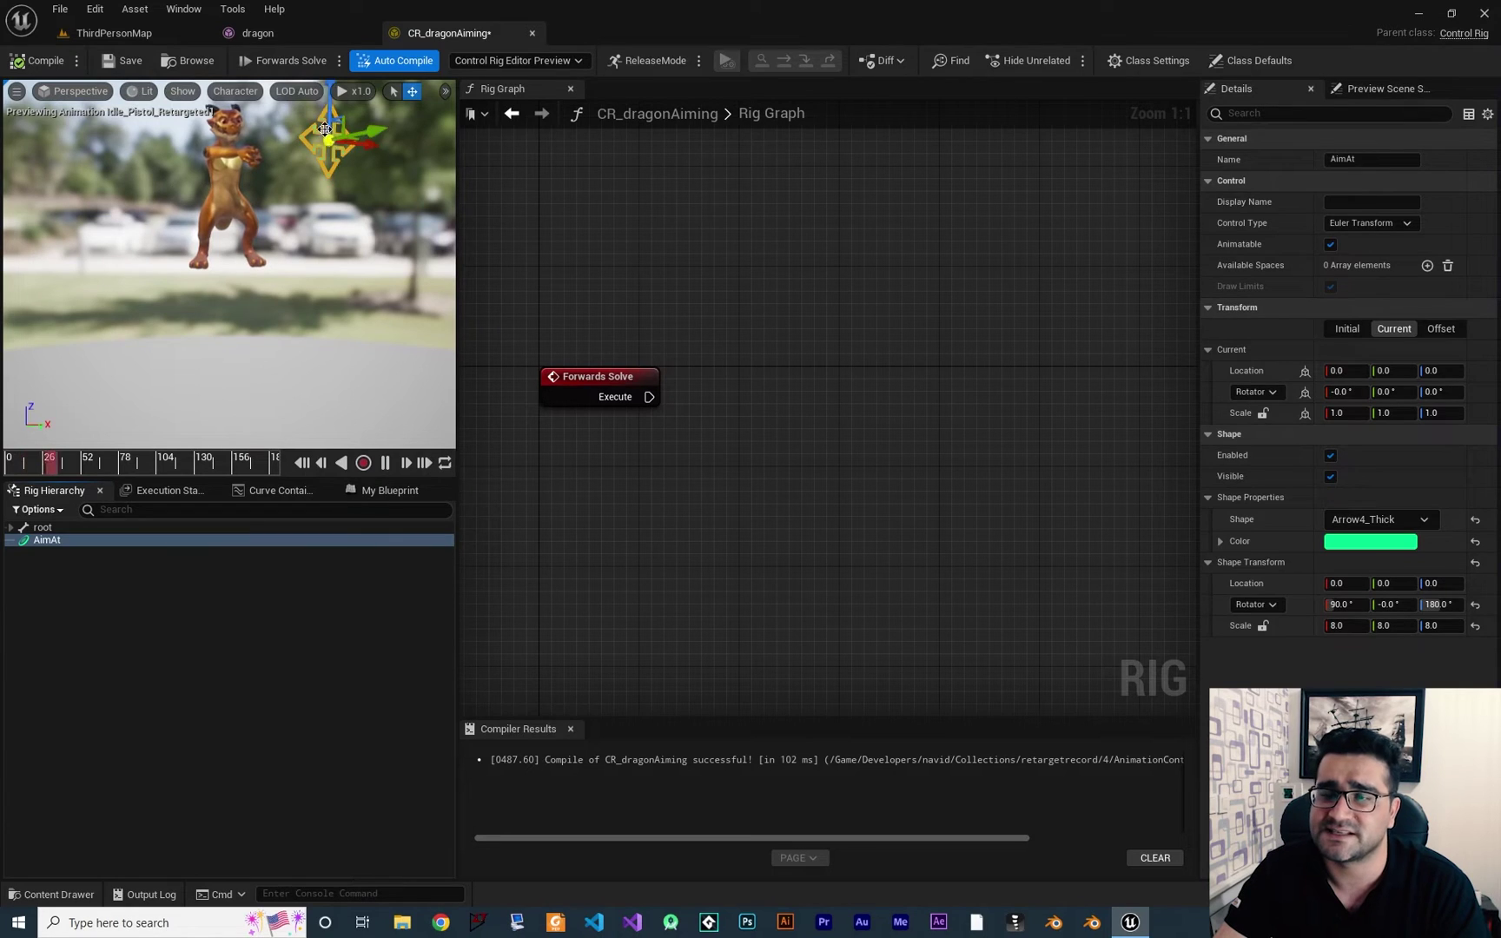
pyautogui.moveTo(328, 139); pyautogui.dragTo(102, 186)
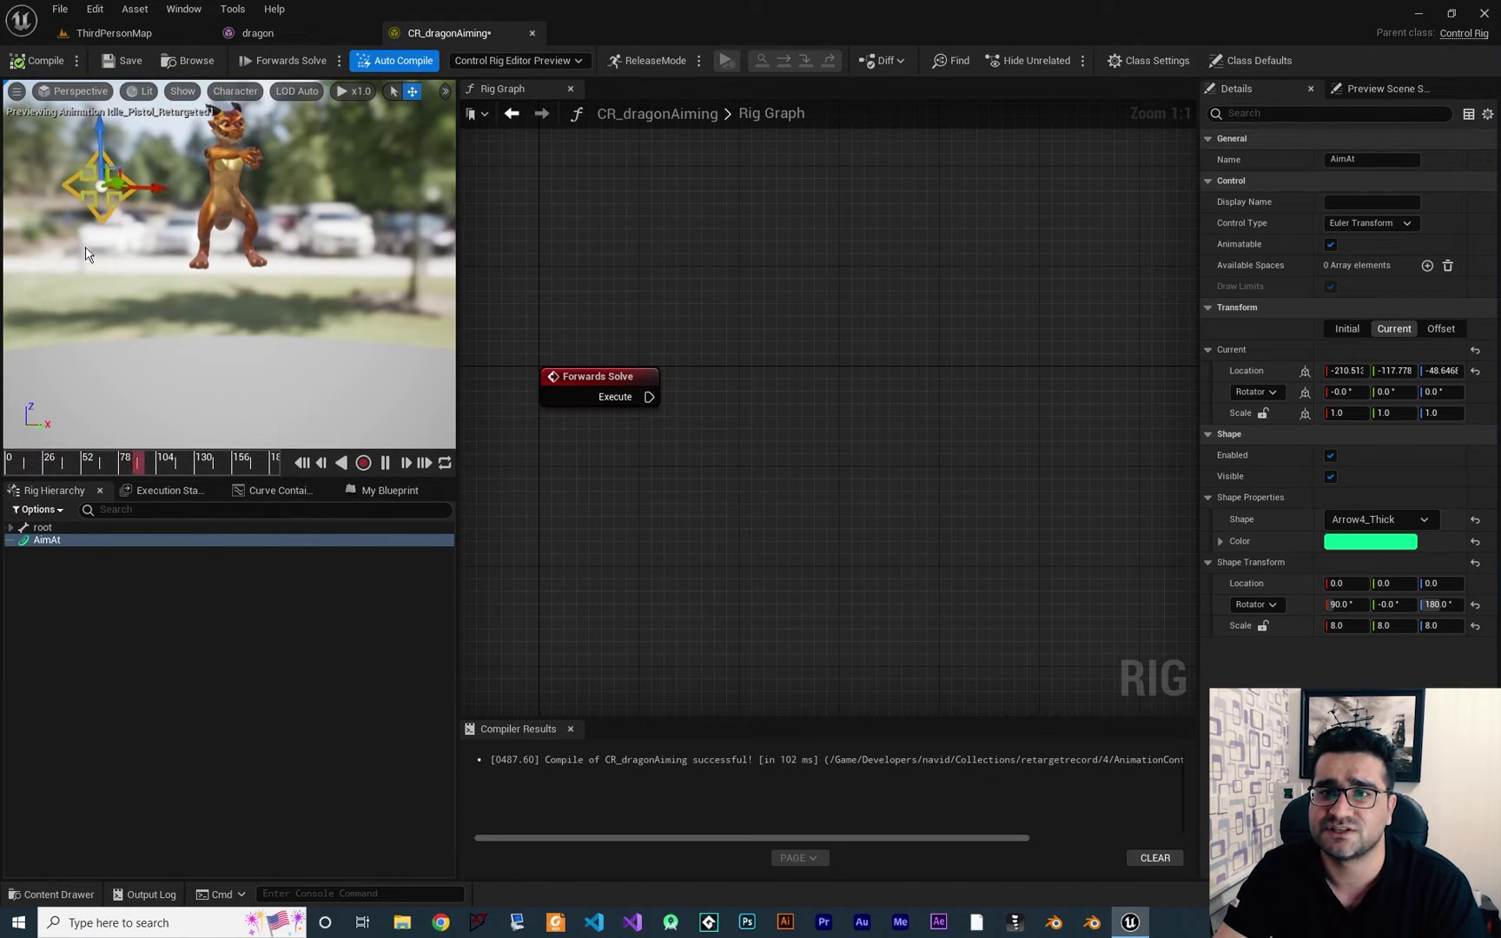
pyautogui.click(39, 63)
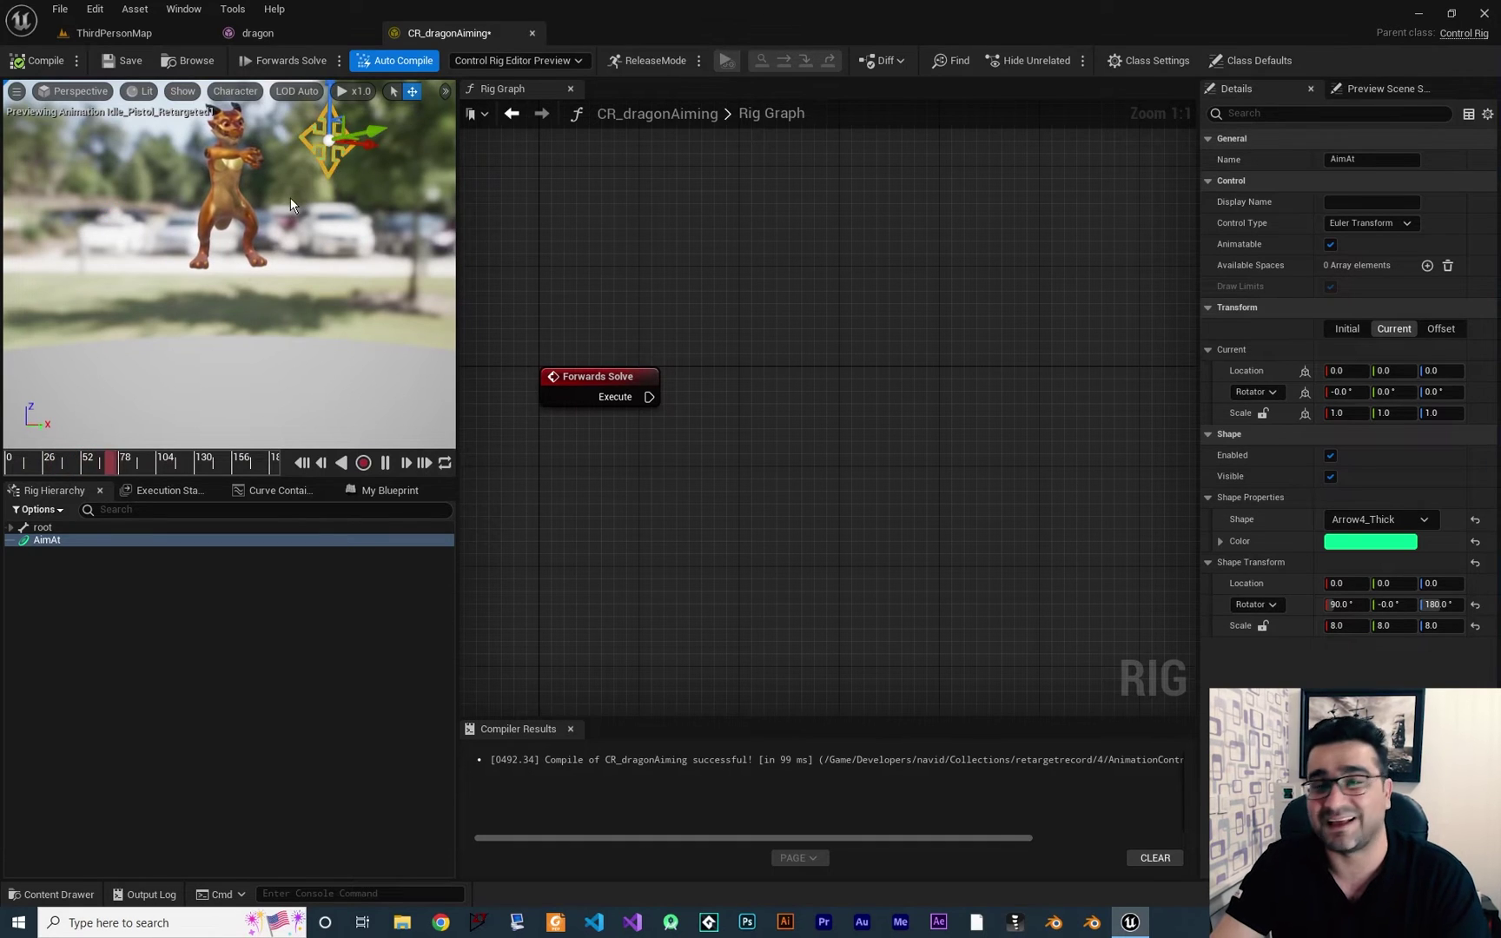
# Shift AimAt by about -66 in X and -19 in Z to center it before the dragon, and set its offset transform from current.
pyautogui.moveTo(226, 287); pyautogui.dragTo(395, 292)
pyautogui.moveTo(322, 212); pyautogui.dragTo(188, 221)
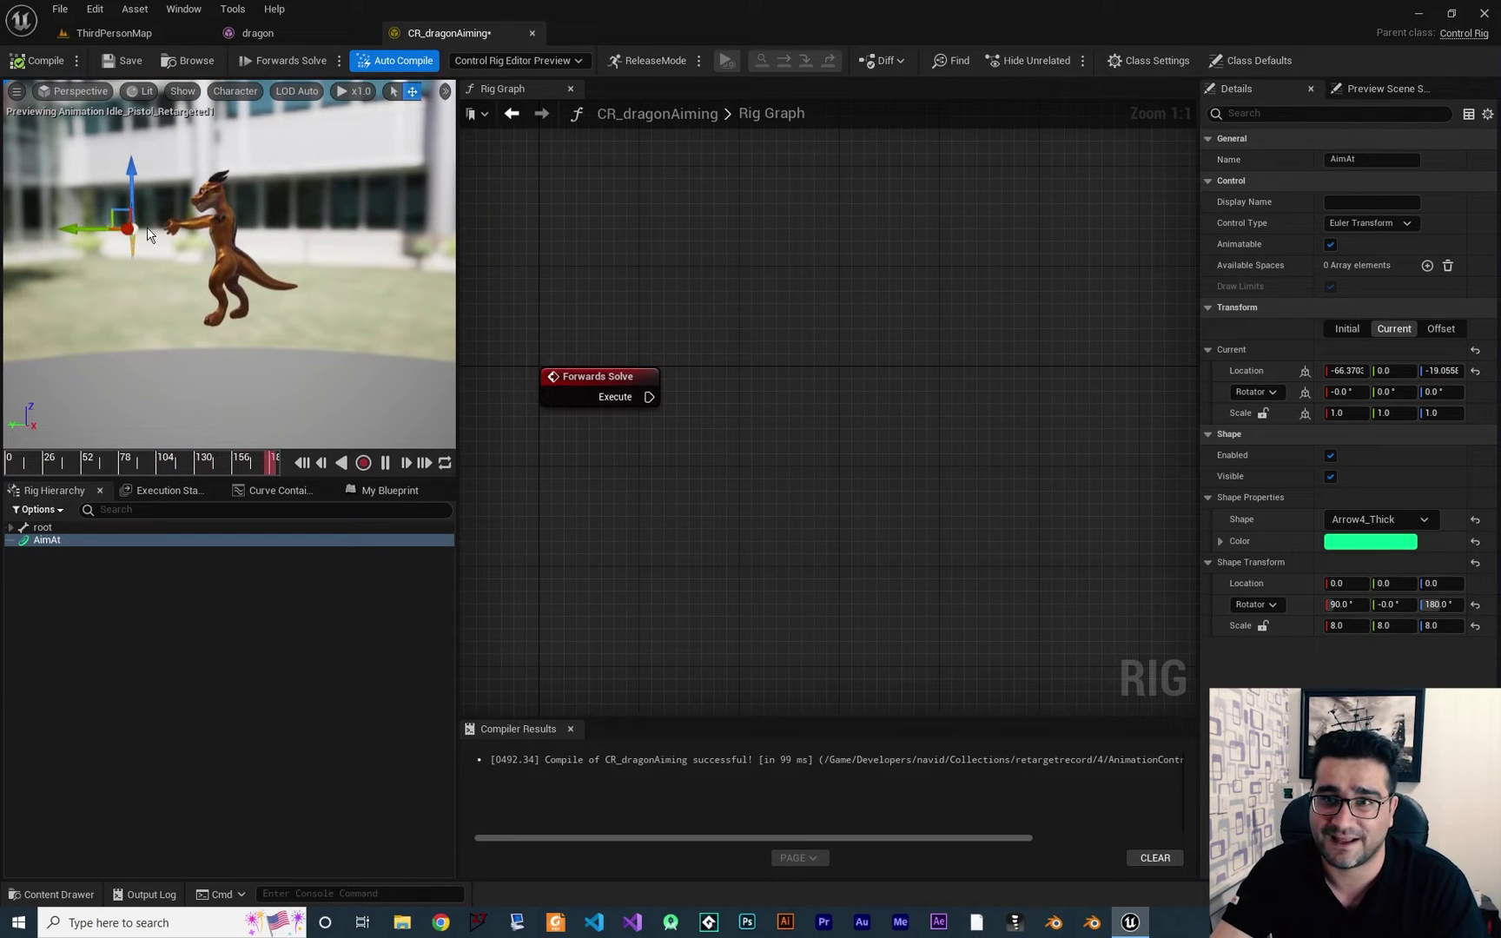
pyautogui.rightClick(48, 540)
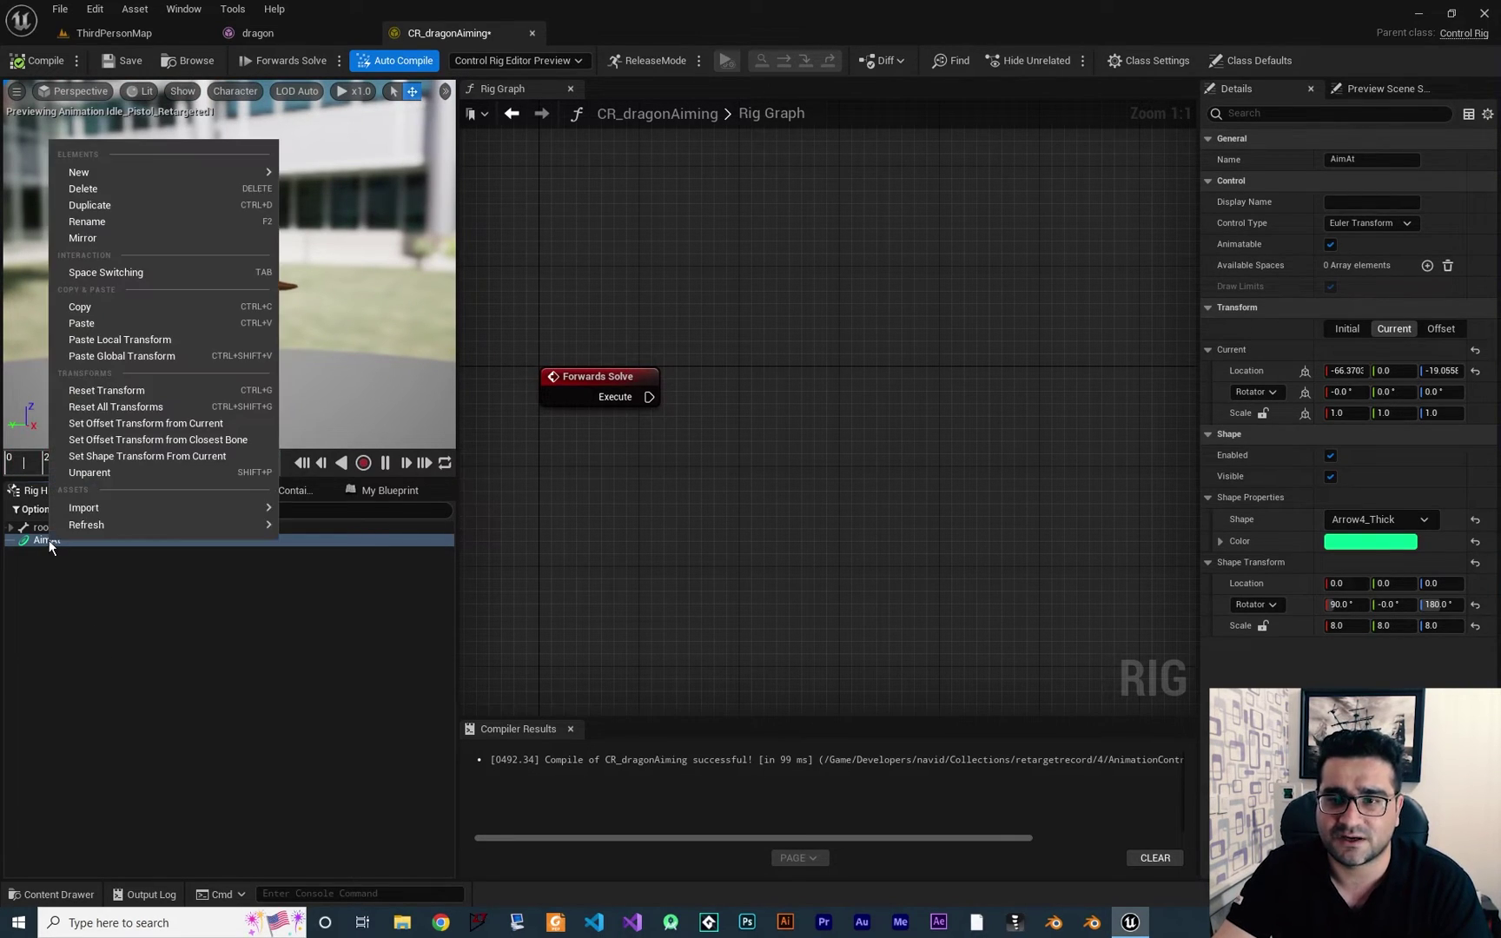
pyautogui.click(115, 423)
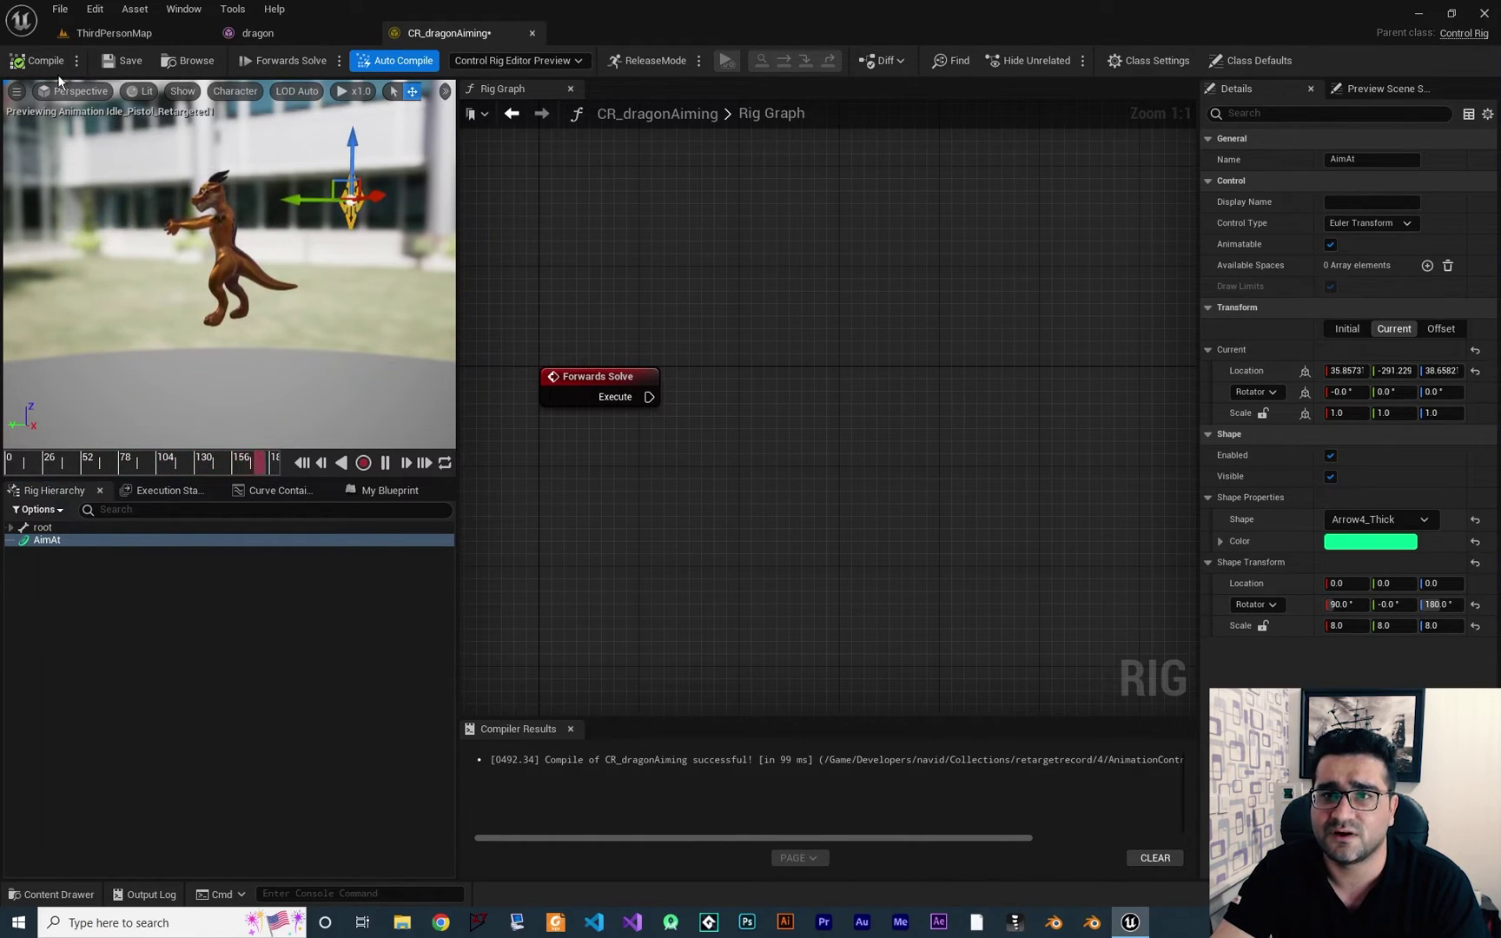
pyautogui.keyDown('alt'); pyautogui.moveTo(174, 318); pyautogui.dragTo(374, 318); pyautogui.keyUp('alt')
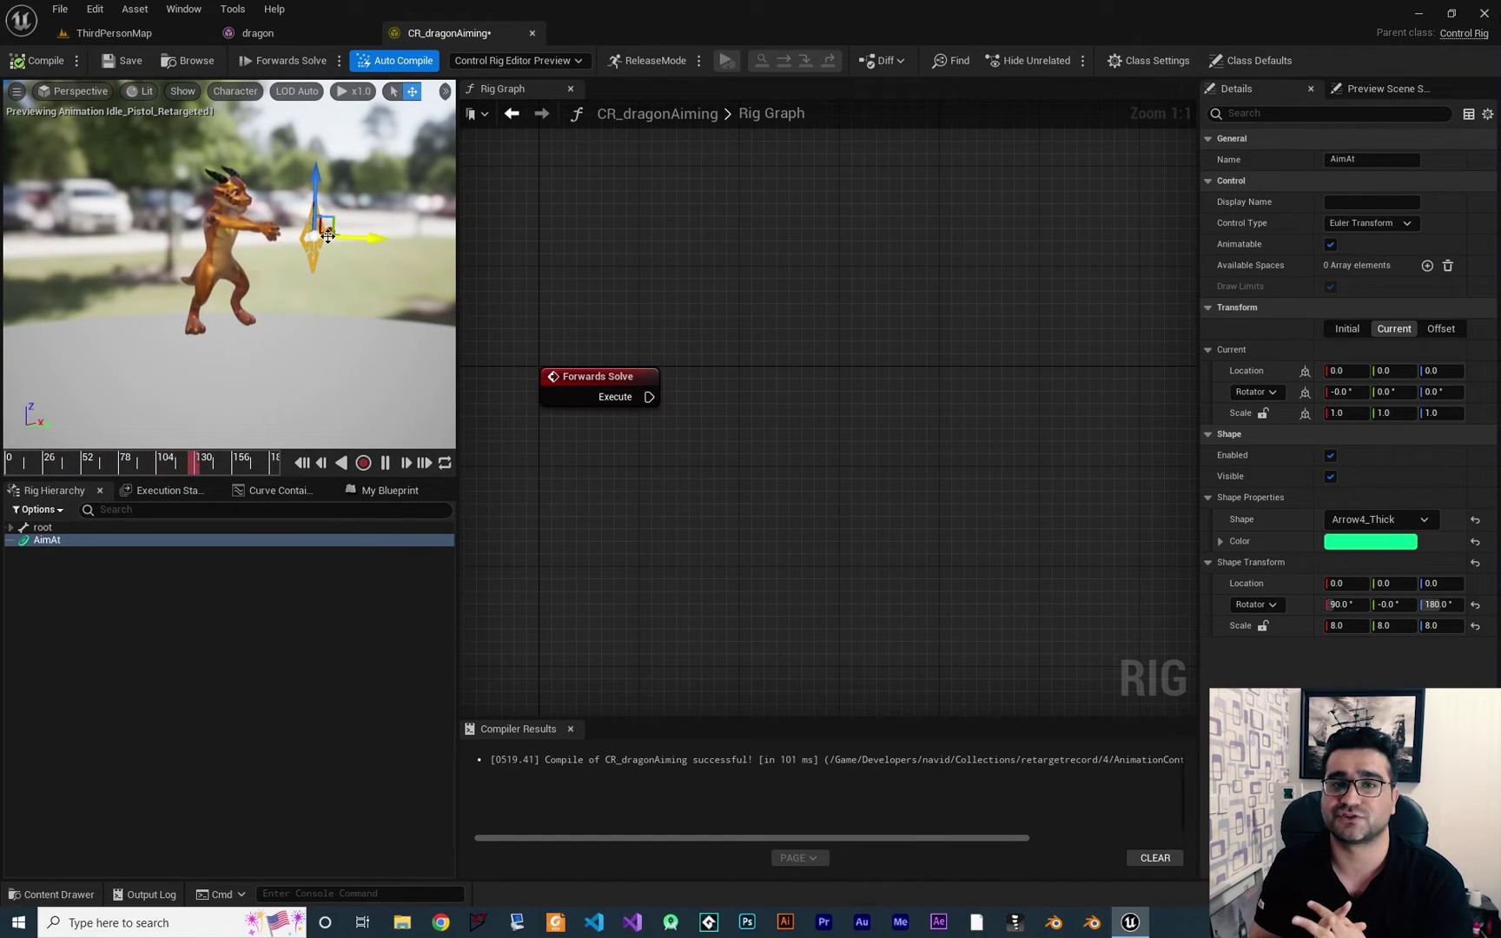
# Add a Get Control node for AimAt to the Rig Graph, expand its Transform output, and place it below Forwards Solve.
pyautogui.moveTo(701, 481); pyautogui.dragTo(696, 510, button='right')
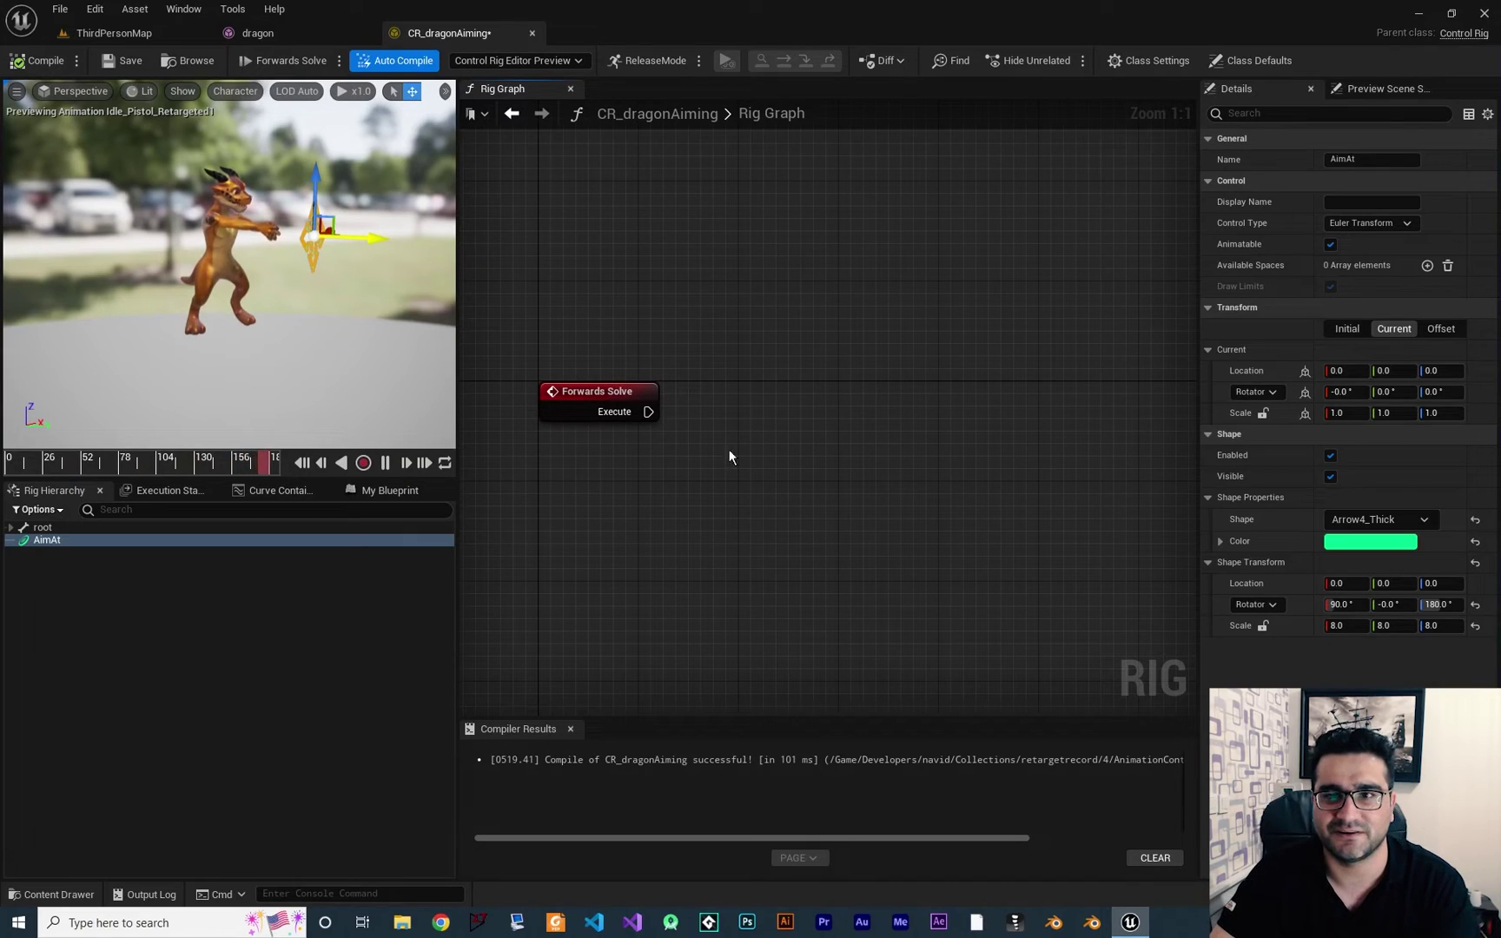
pyautogui.moveTo(51, 541); pyautogui.dragTo(706, 493)
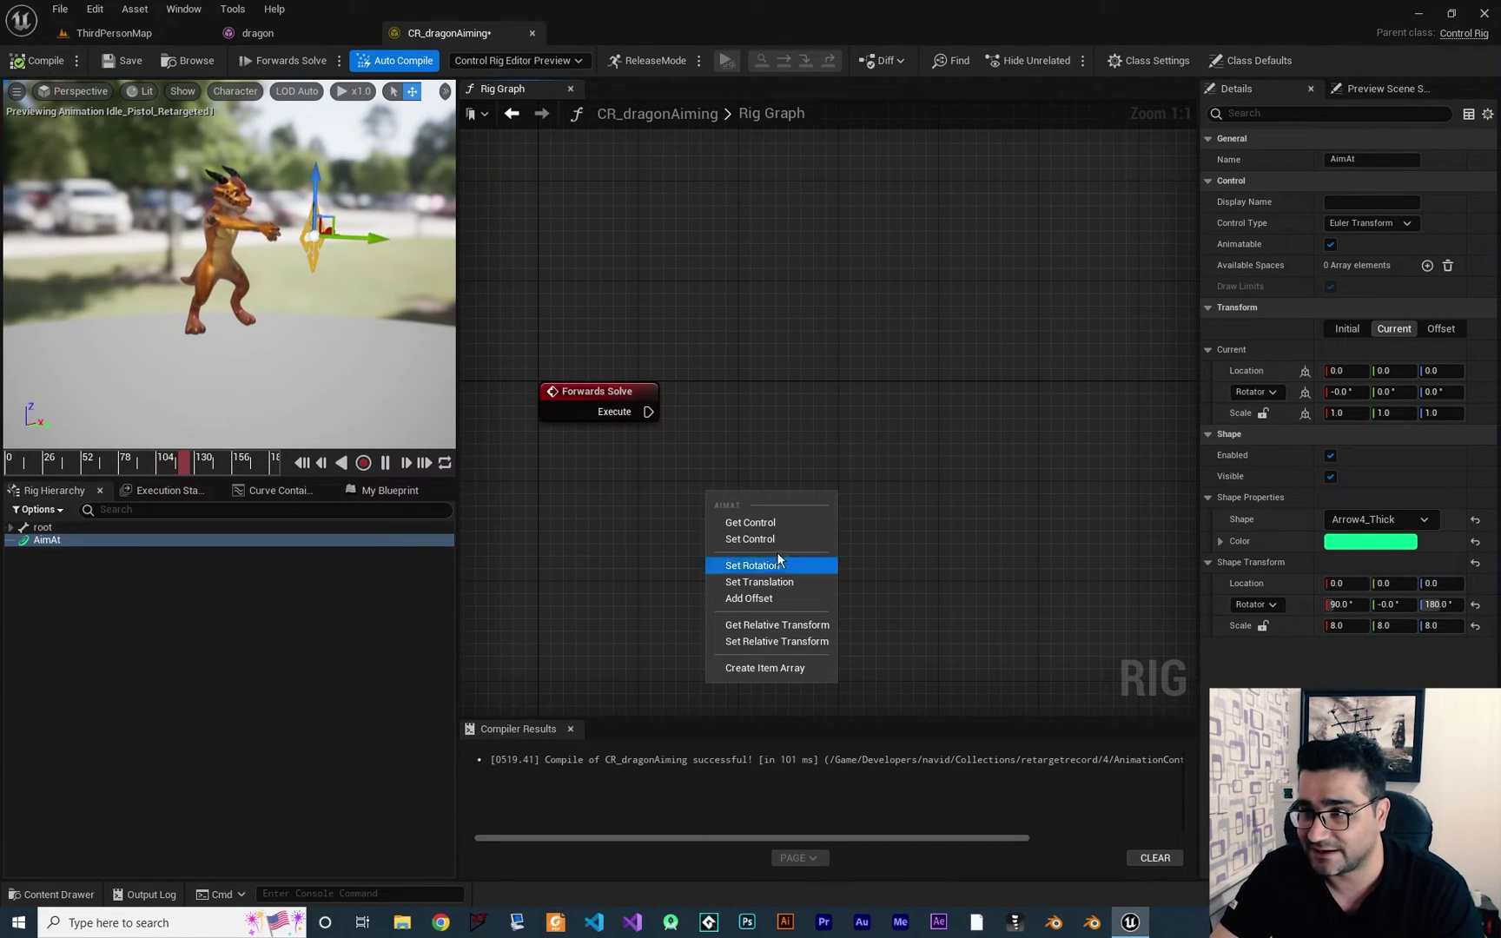
pyautogui.click(773, 524)
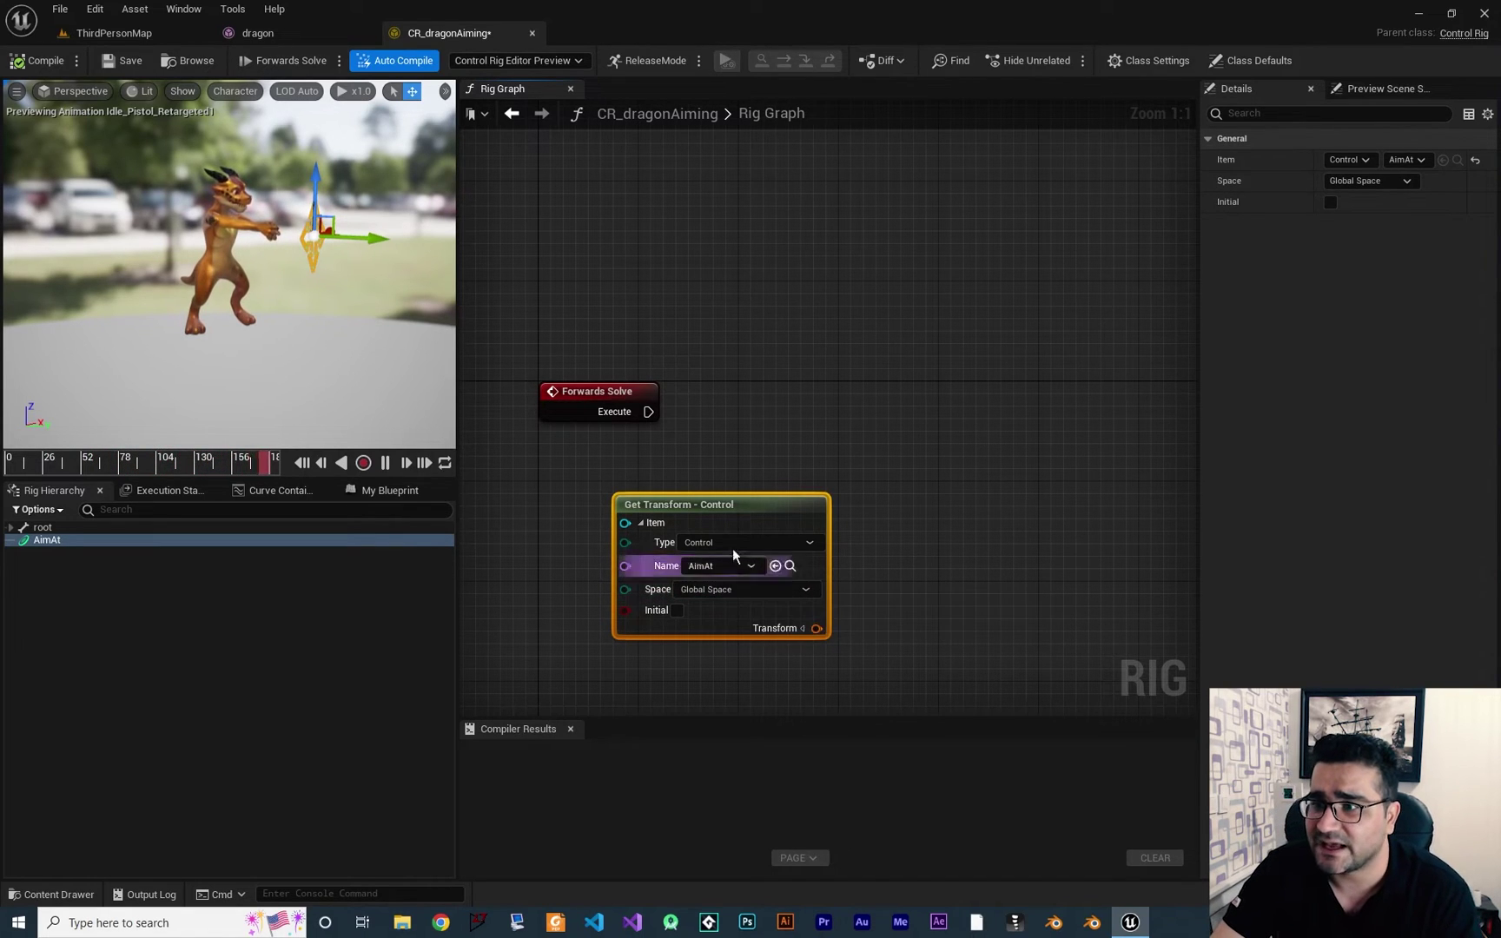
pyautogui.click(802, 628)
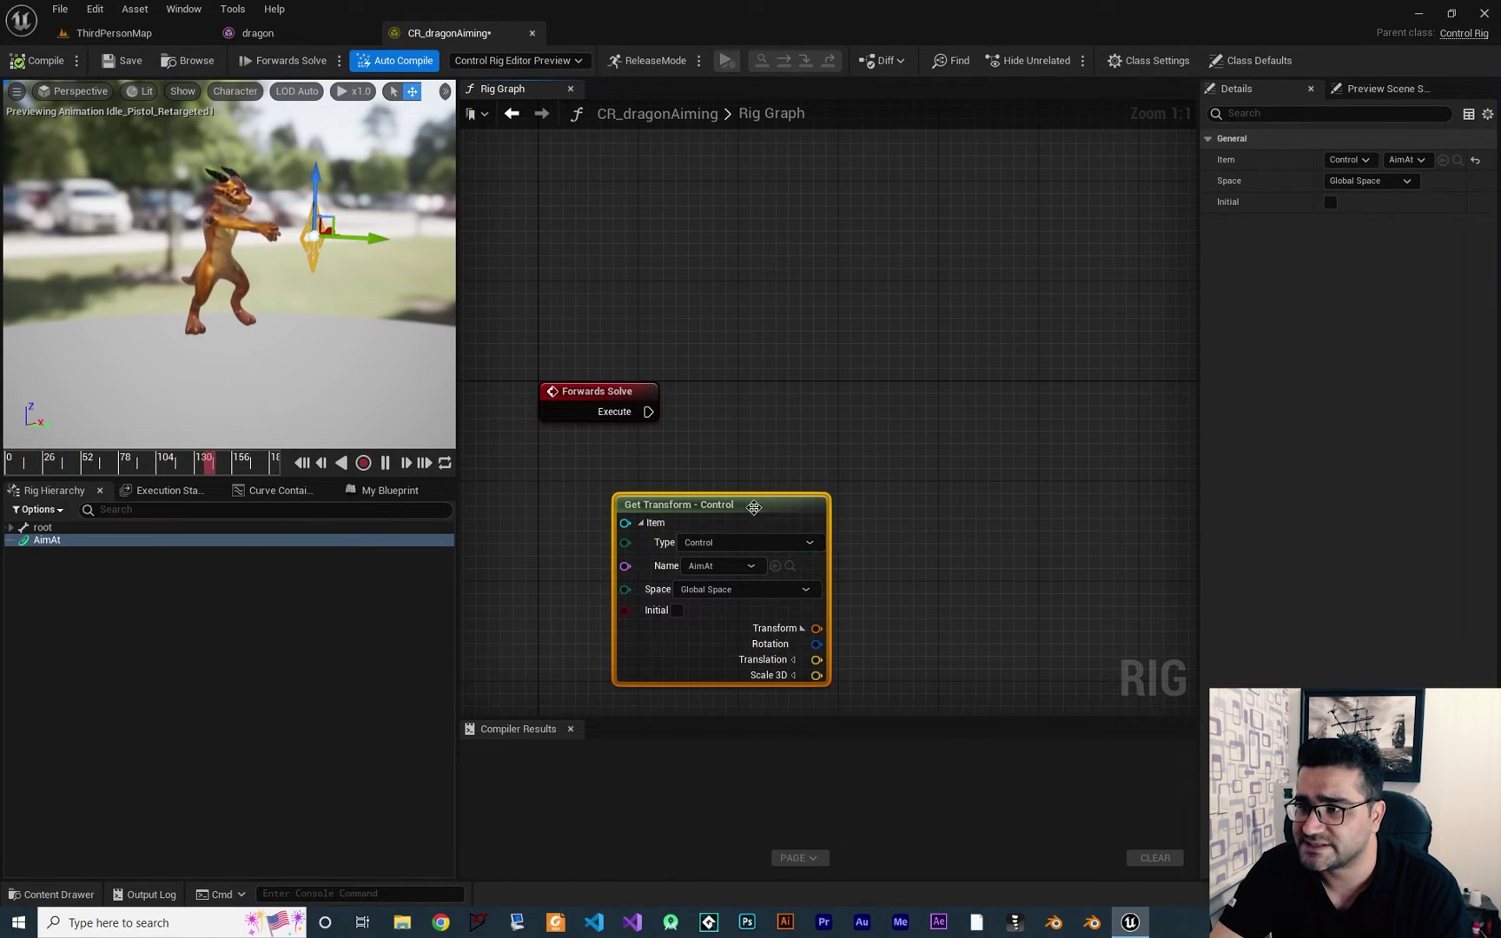
pyautogui.moveTo(749, 491); pyautogui.dragTo(635, 502)
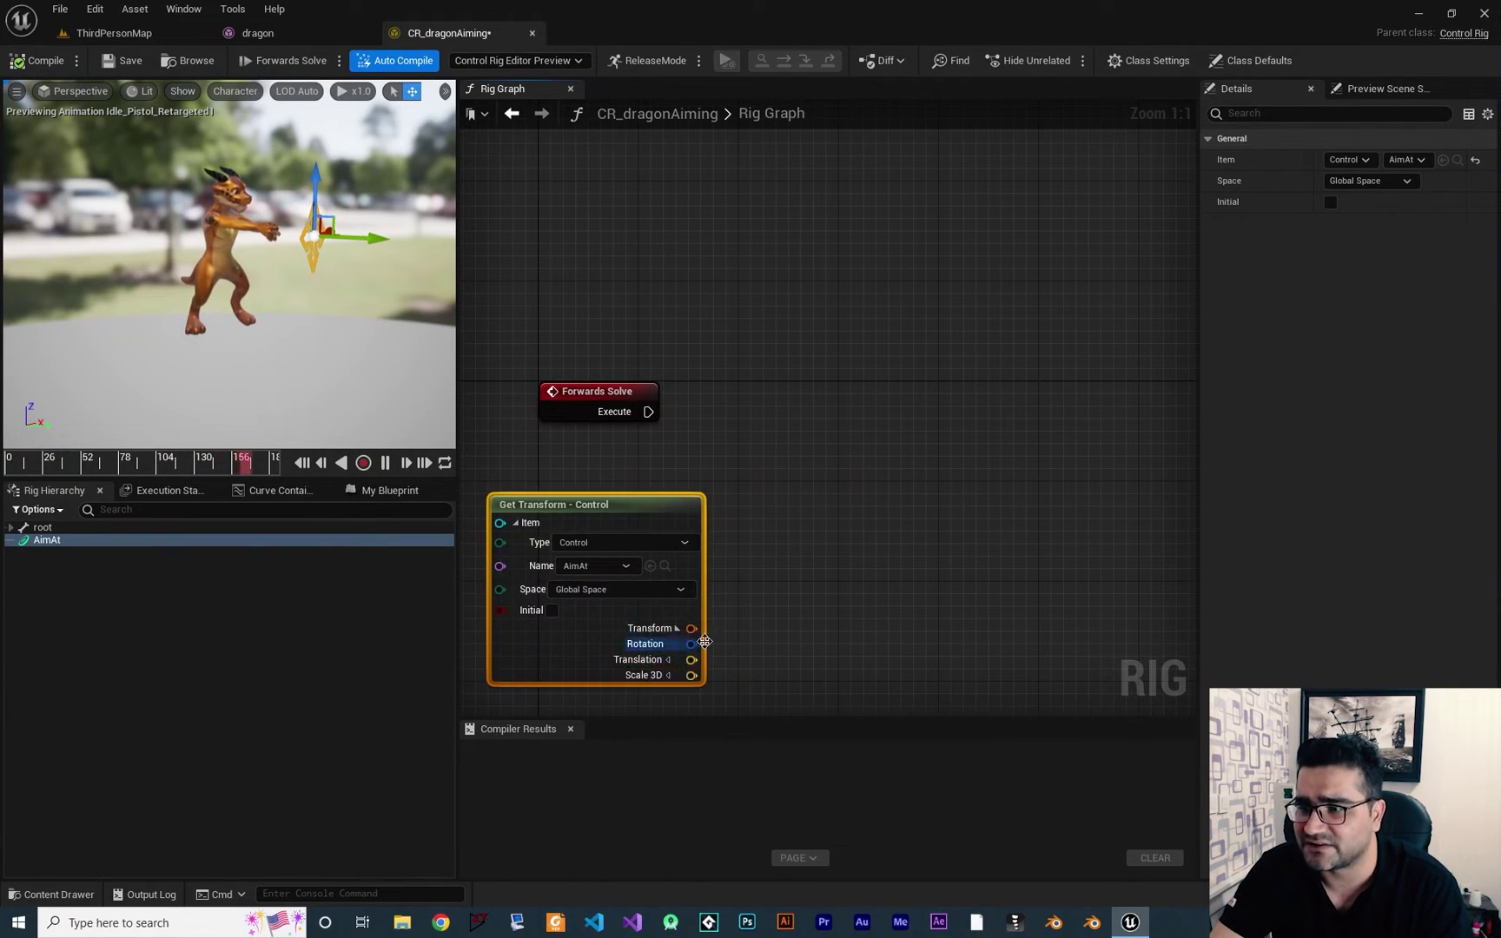
pyautogui.scroll(-1, 726, 615)
pyautogui.scroll(1, 667, 610)
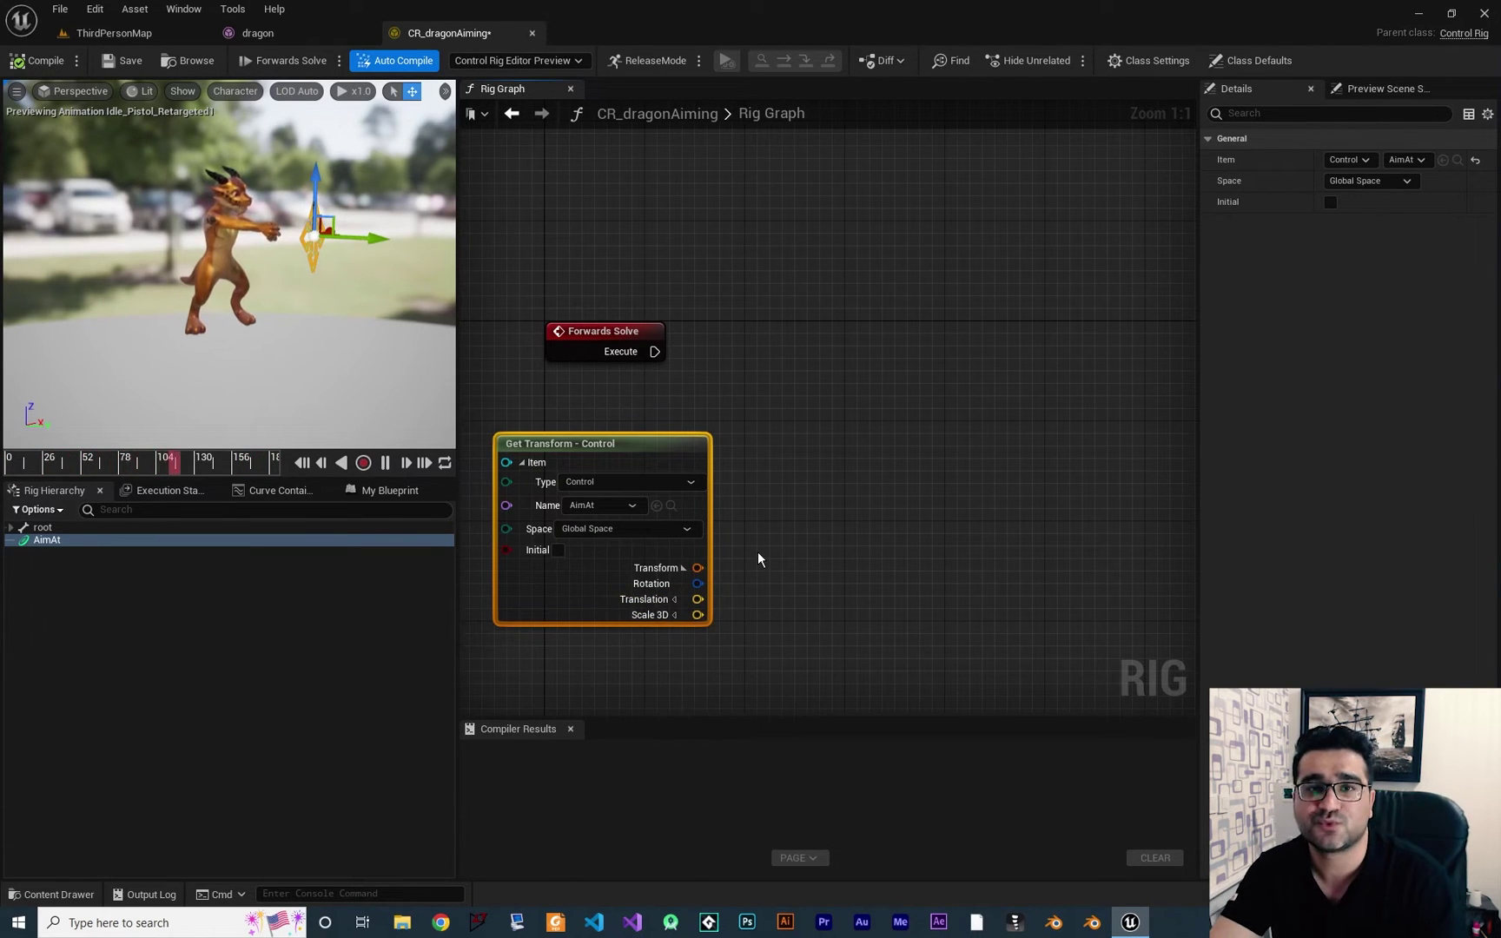
pyautogui.moveTo(810, 435); pyautogui.dragTo(796, 492, button='right')
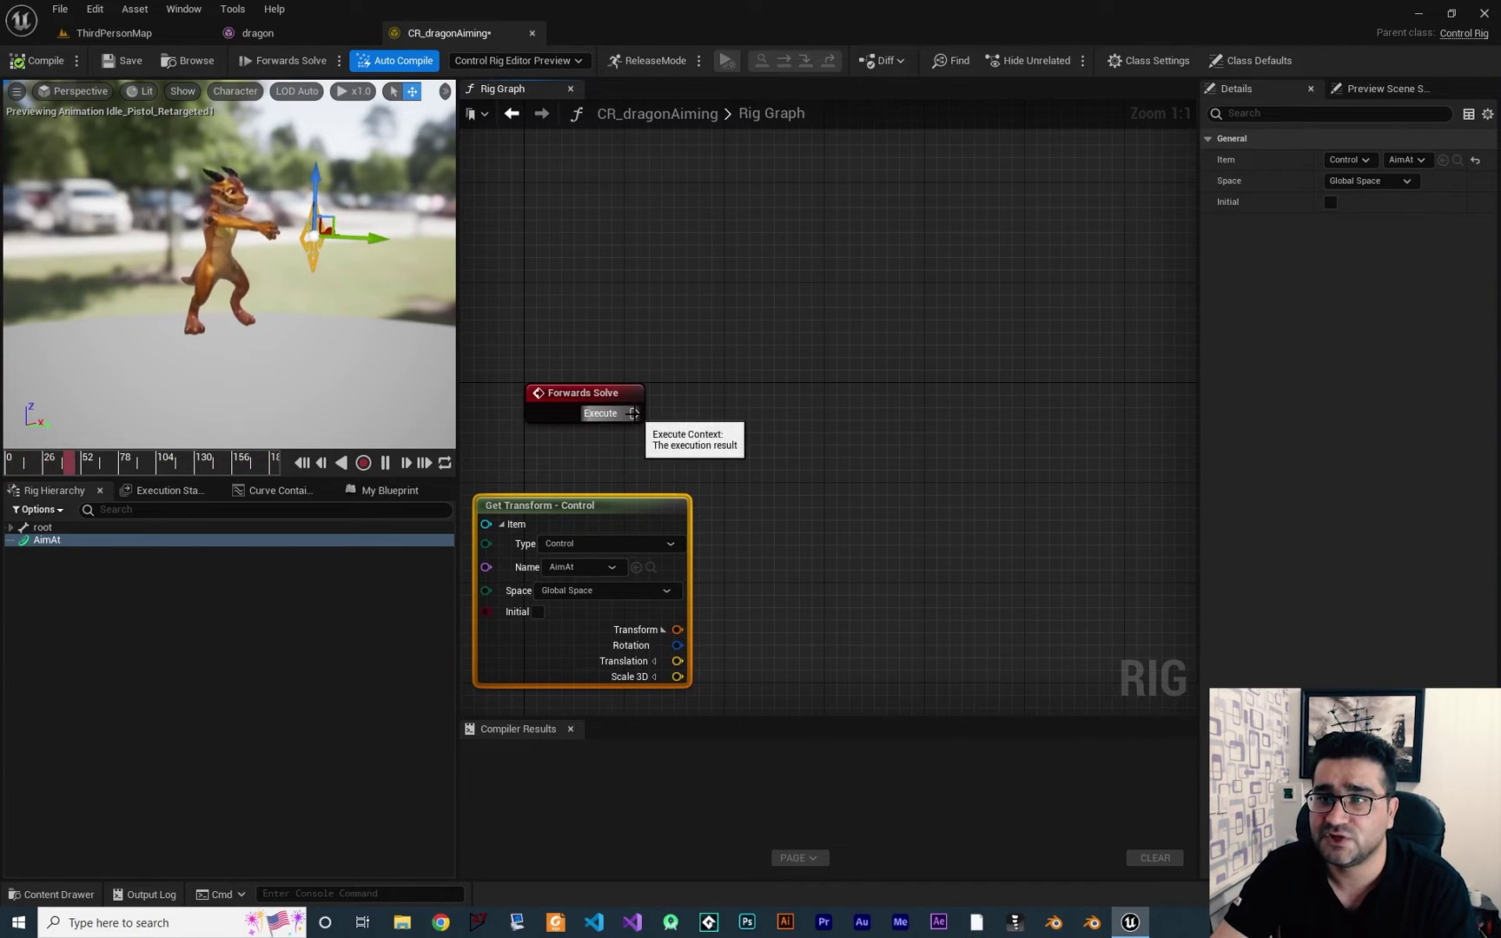
# In the dragon skeletal mesh, draw the bones of the whole hierarchy and inspect the upper spine bone spine_03.
pyautogui.click(277, 32)
pyautogui.scroll(3, 899, 410)
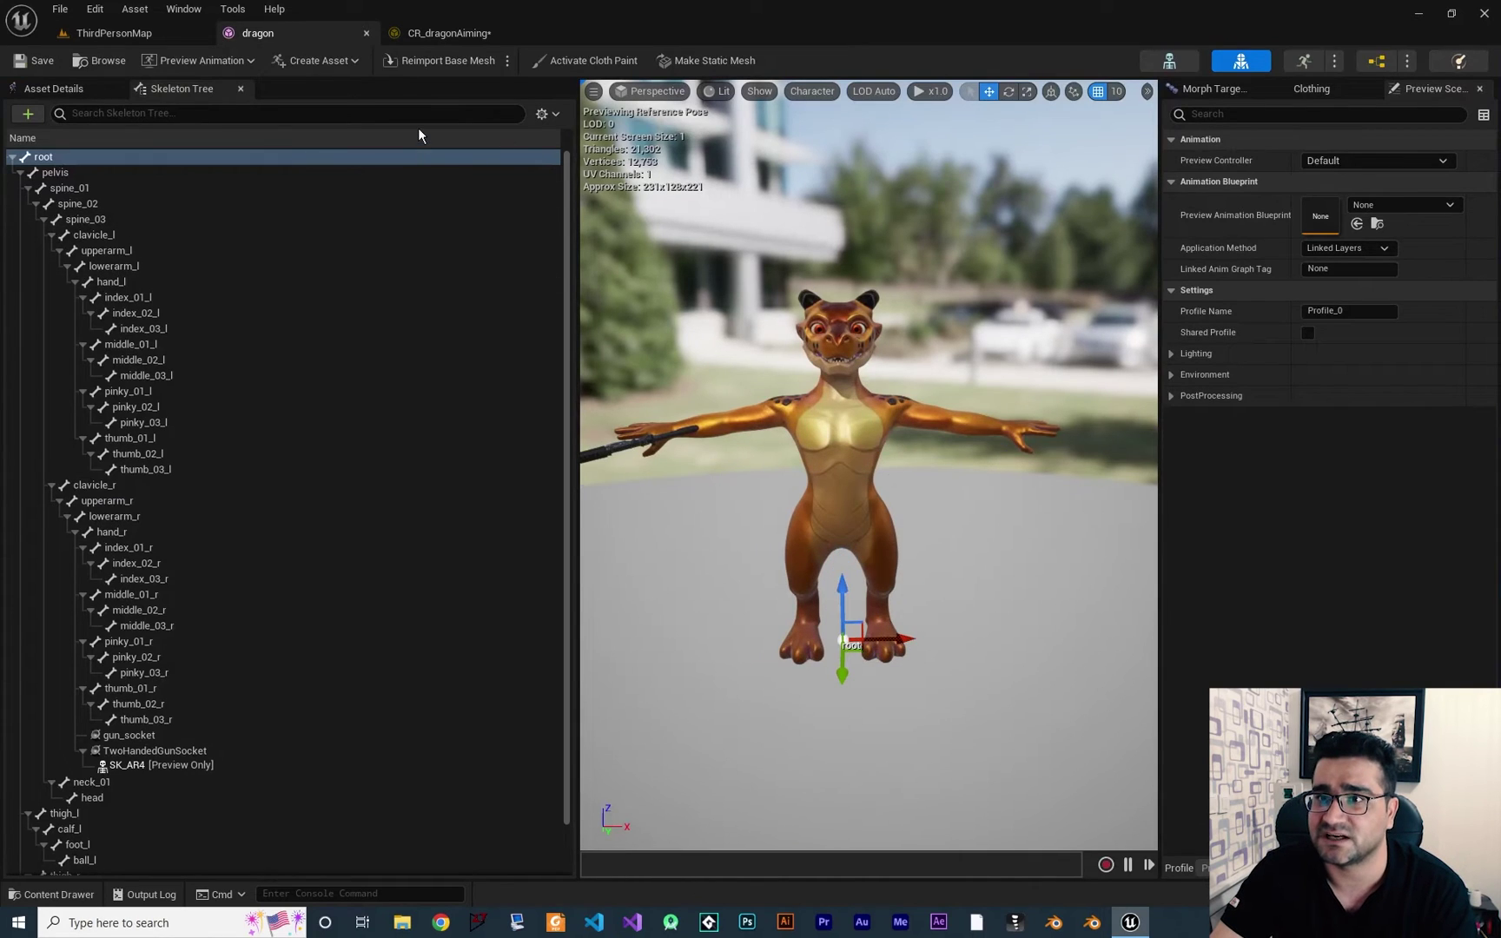
pyautogui.click(805, 93)
pyautogui.moveTo(830, 171)
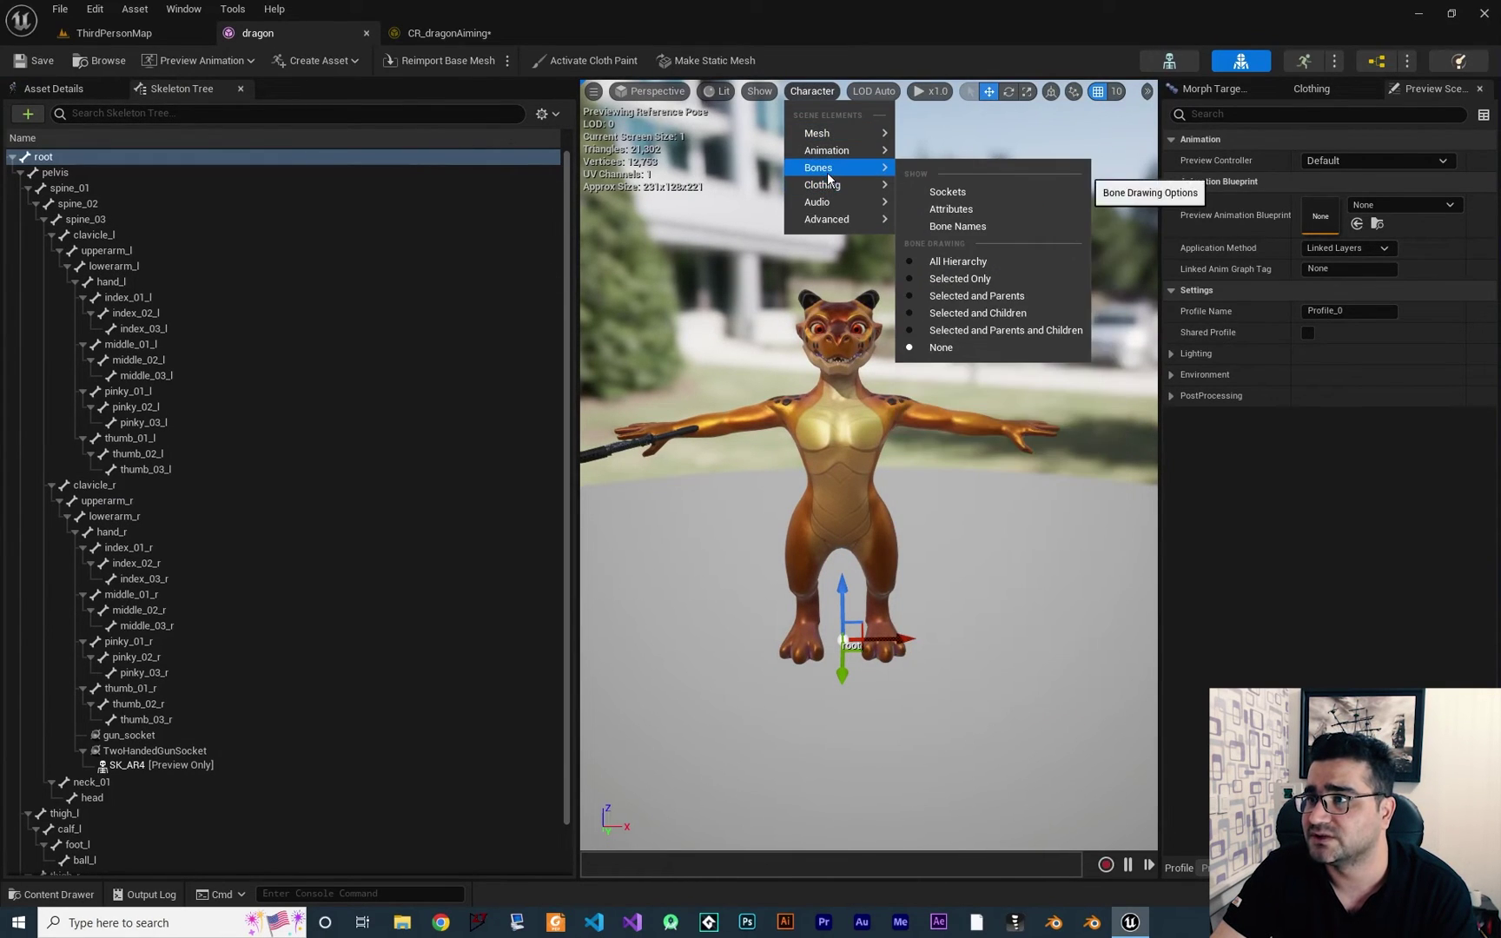
pyautogui.click(951, 261)
pyautogui.scroll(5, 880, 475)
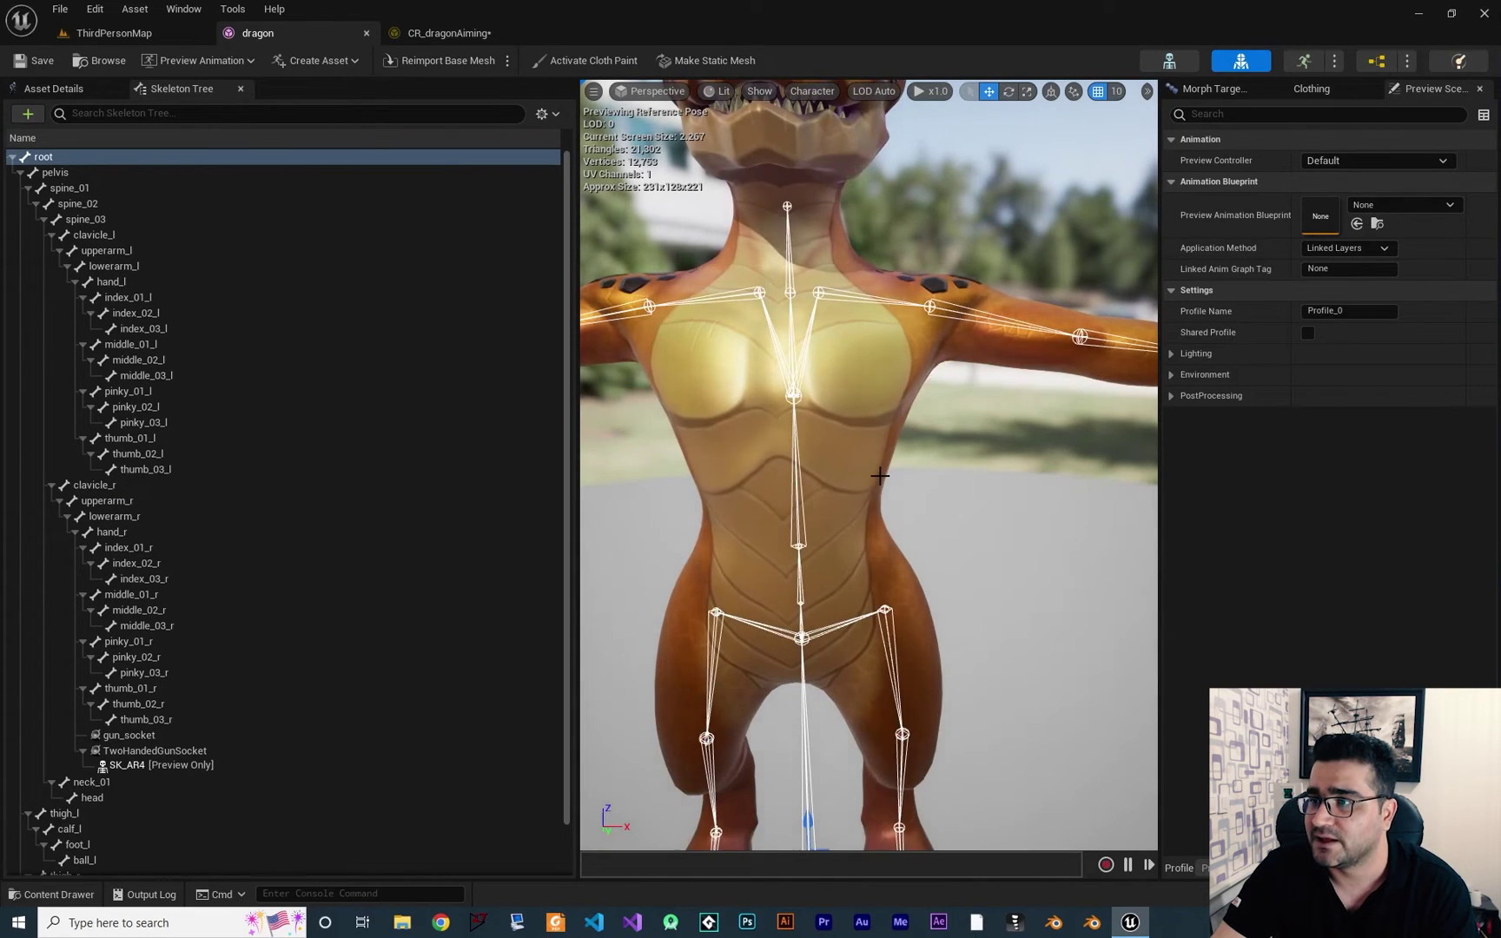
pyautogui.scroll(-5, 880, 476)
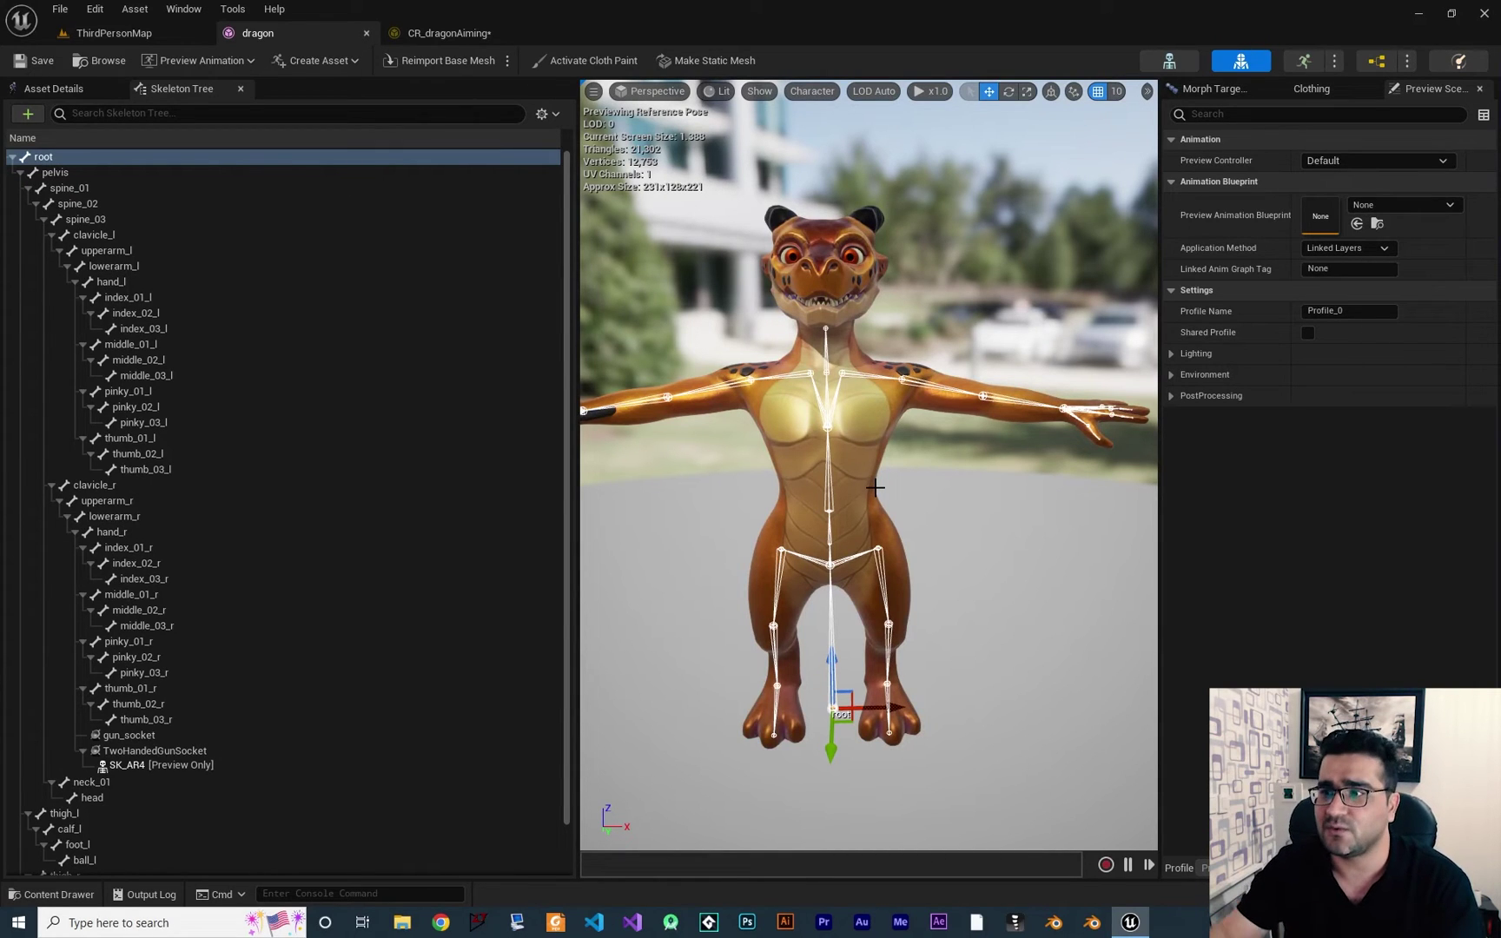
pyautogui.click(828, 484)
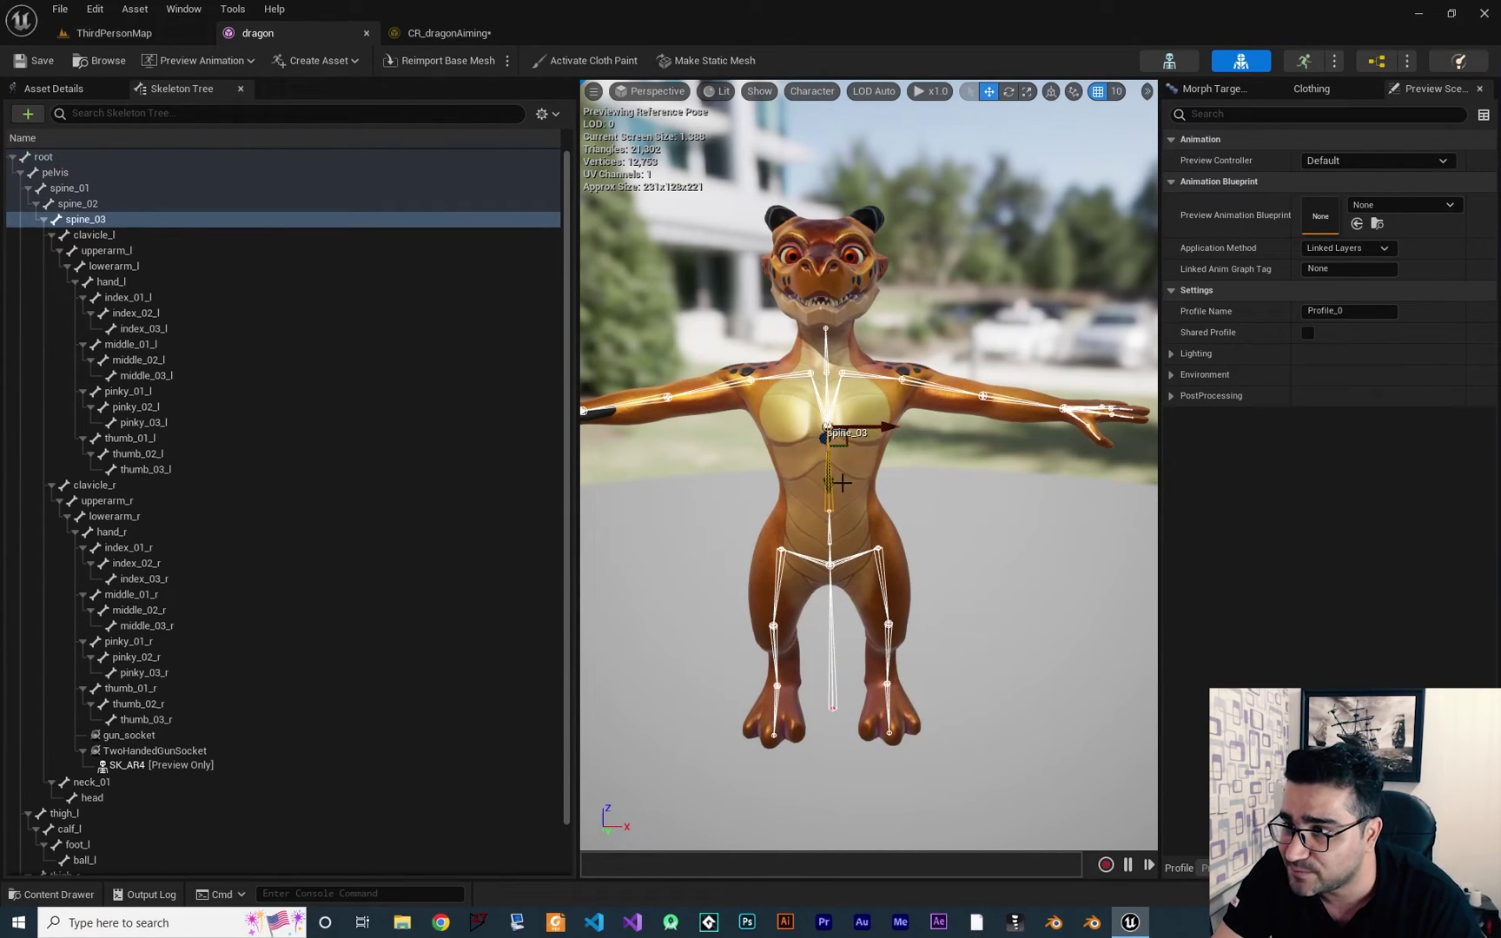
pyautogui.scroll(3, 857, 468)
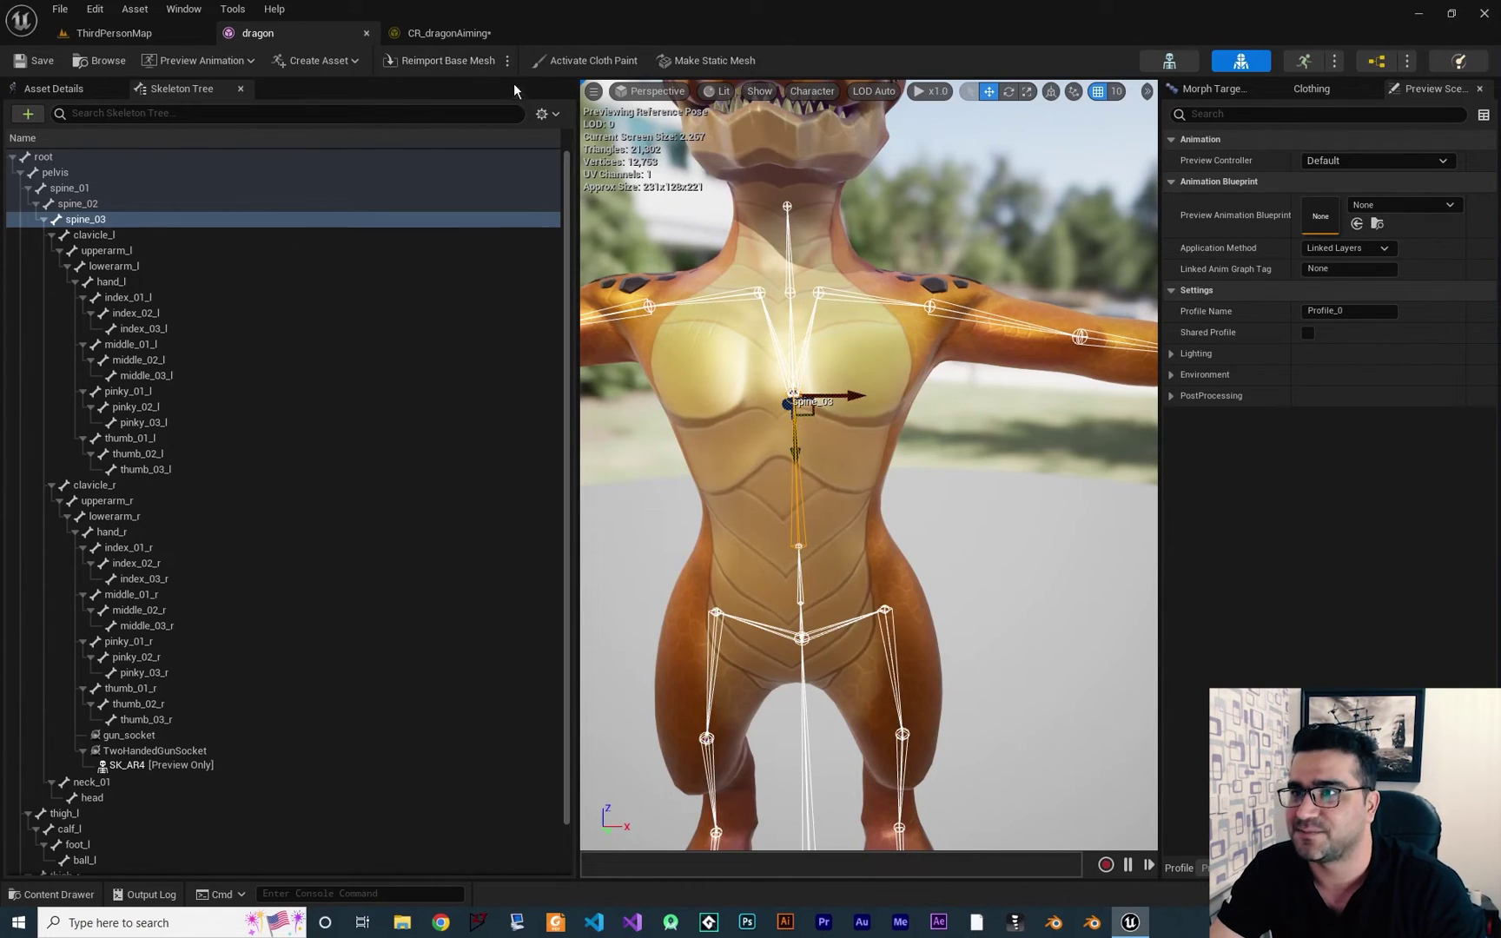
# Back in CR_dragonAiming, add an Aim node connected to the Forwards Solve execution output and place it beside the other nodes.
pyautogui.click(465, 34)
pyautogui.moveTo(800, 509); pyautogui.dragTo(755, 417, button='right')
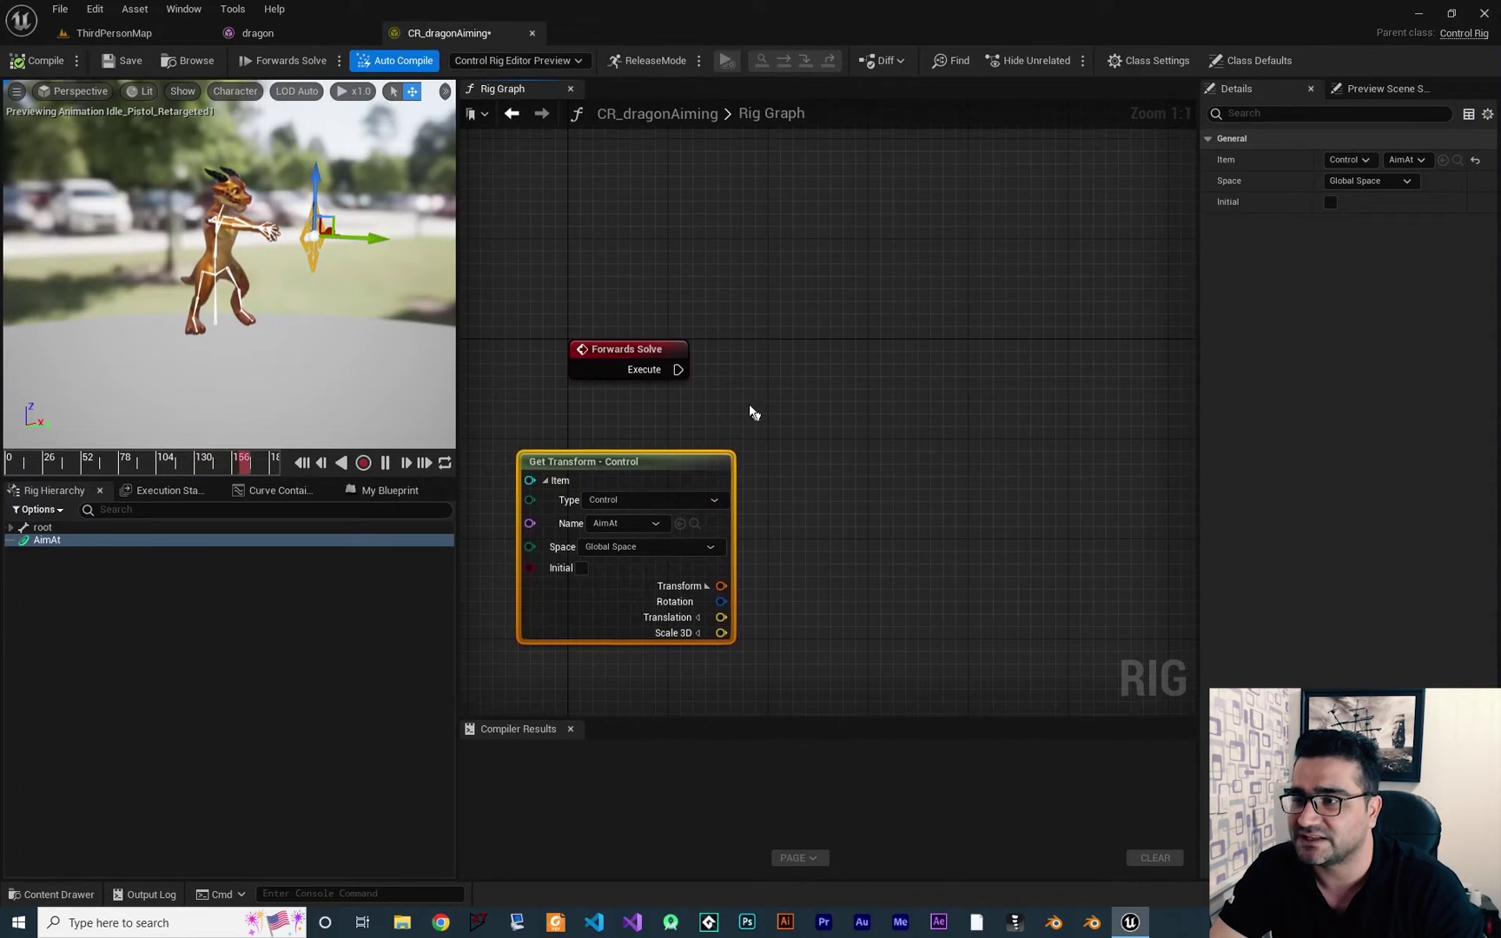
pyautogui.moveTo(679, 369); pyautogui.dragTo(930, 329)
pyautogui.write('aim')
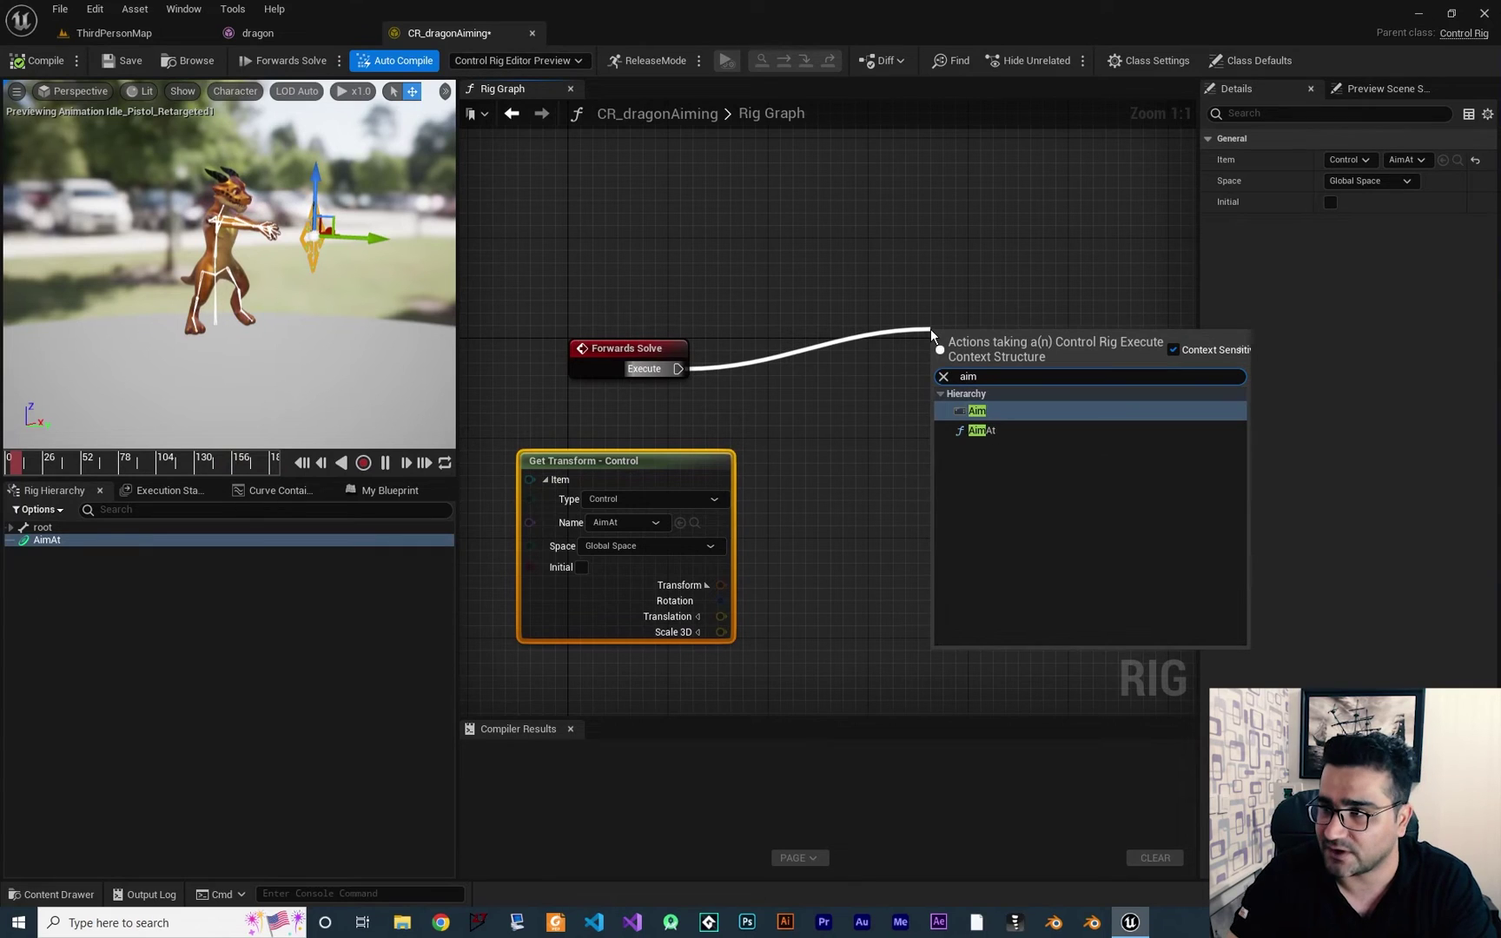
pyautogui.click(984, 411)
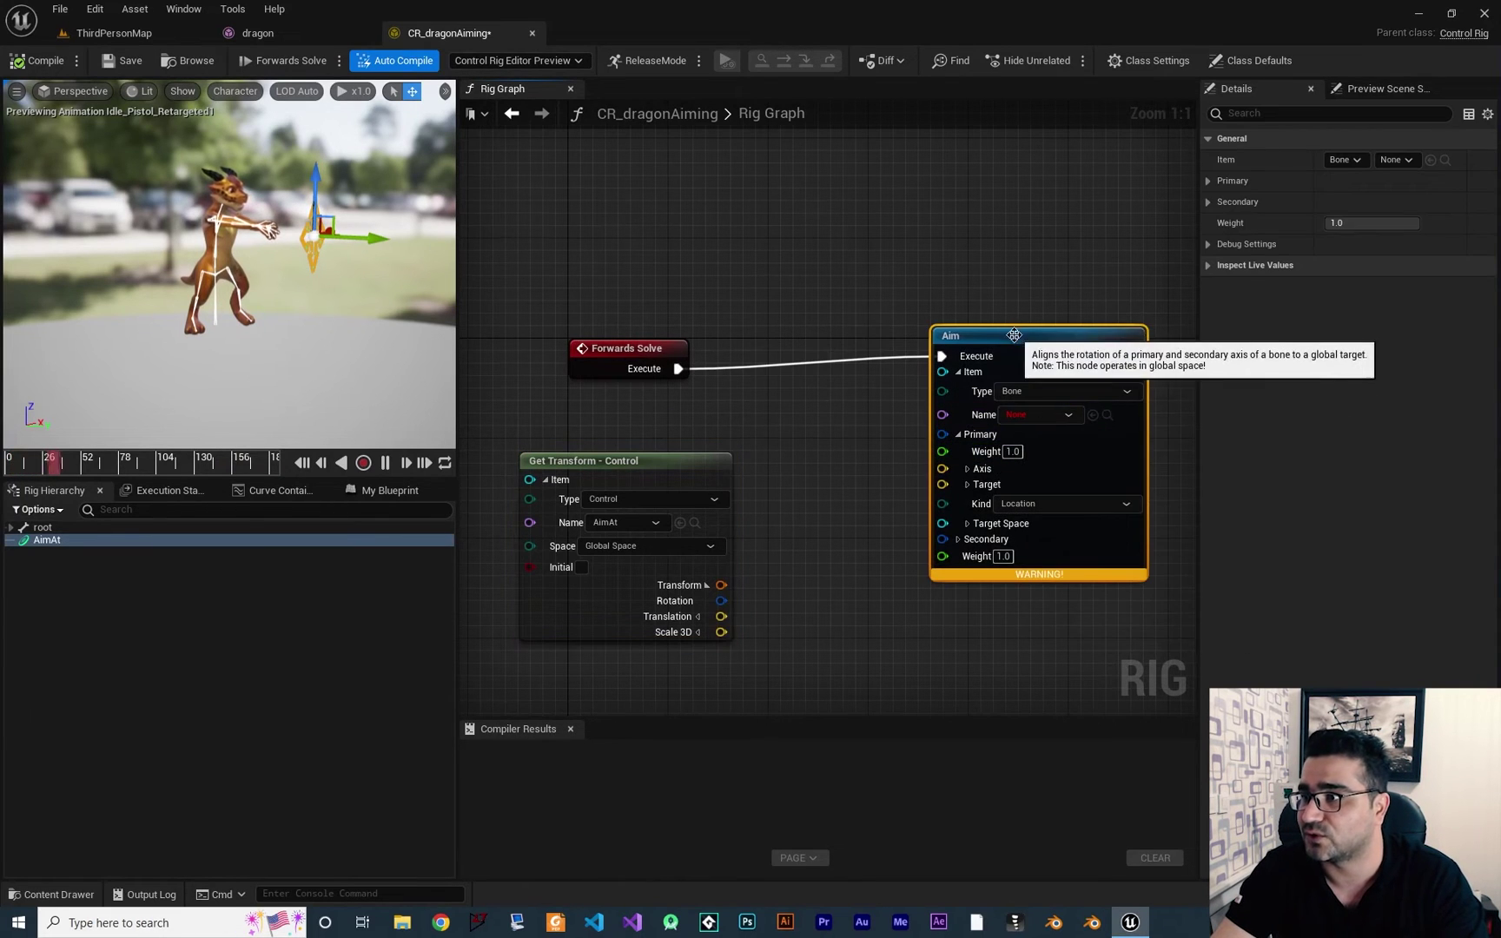
pyautogui.moveTo(1015, 336); pyautogui.dragTo(1027, 348)
pyautogui.moveTo(874, 464); pyautogui.dragTo(753, 387, button='right')
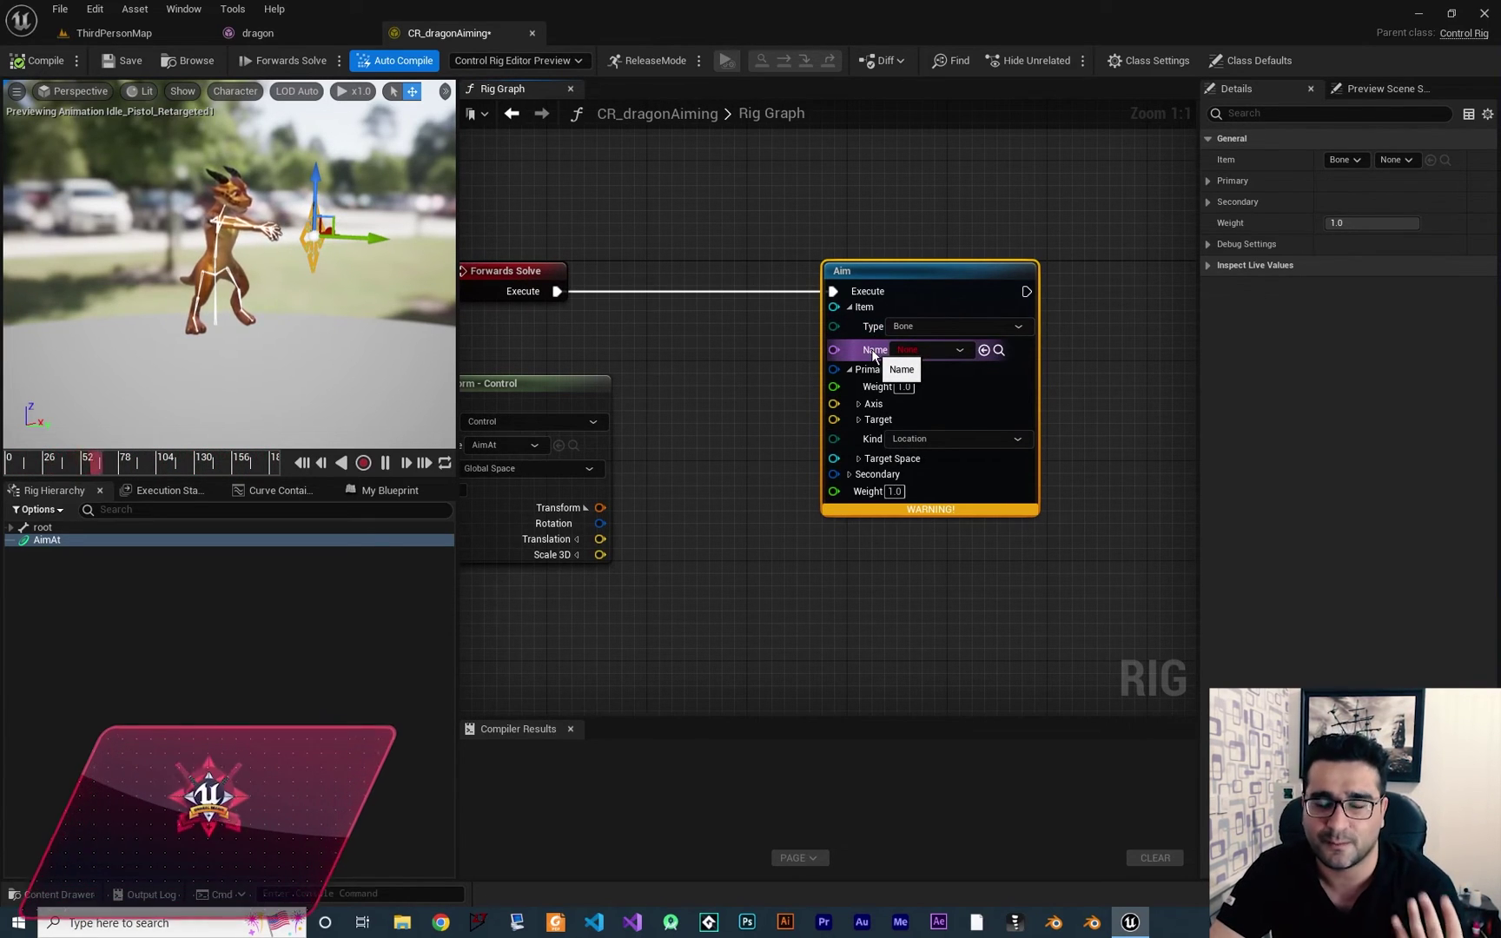
# Assign the spine_03 bone as the Aim node's item.
pyautogui.click(508, 388)
pyautogui.moveTo(680, 502); pyautogui.dragTo(640, 449, button='right')
pyautogui.click(857, 470)
pyautogui.click(815, 315)
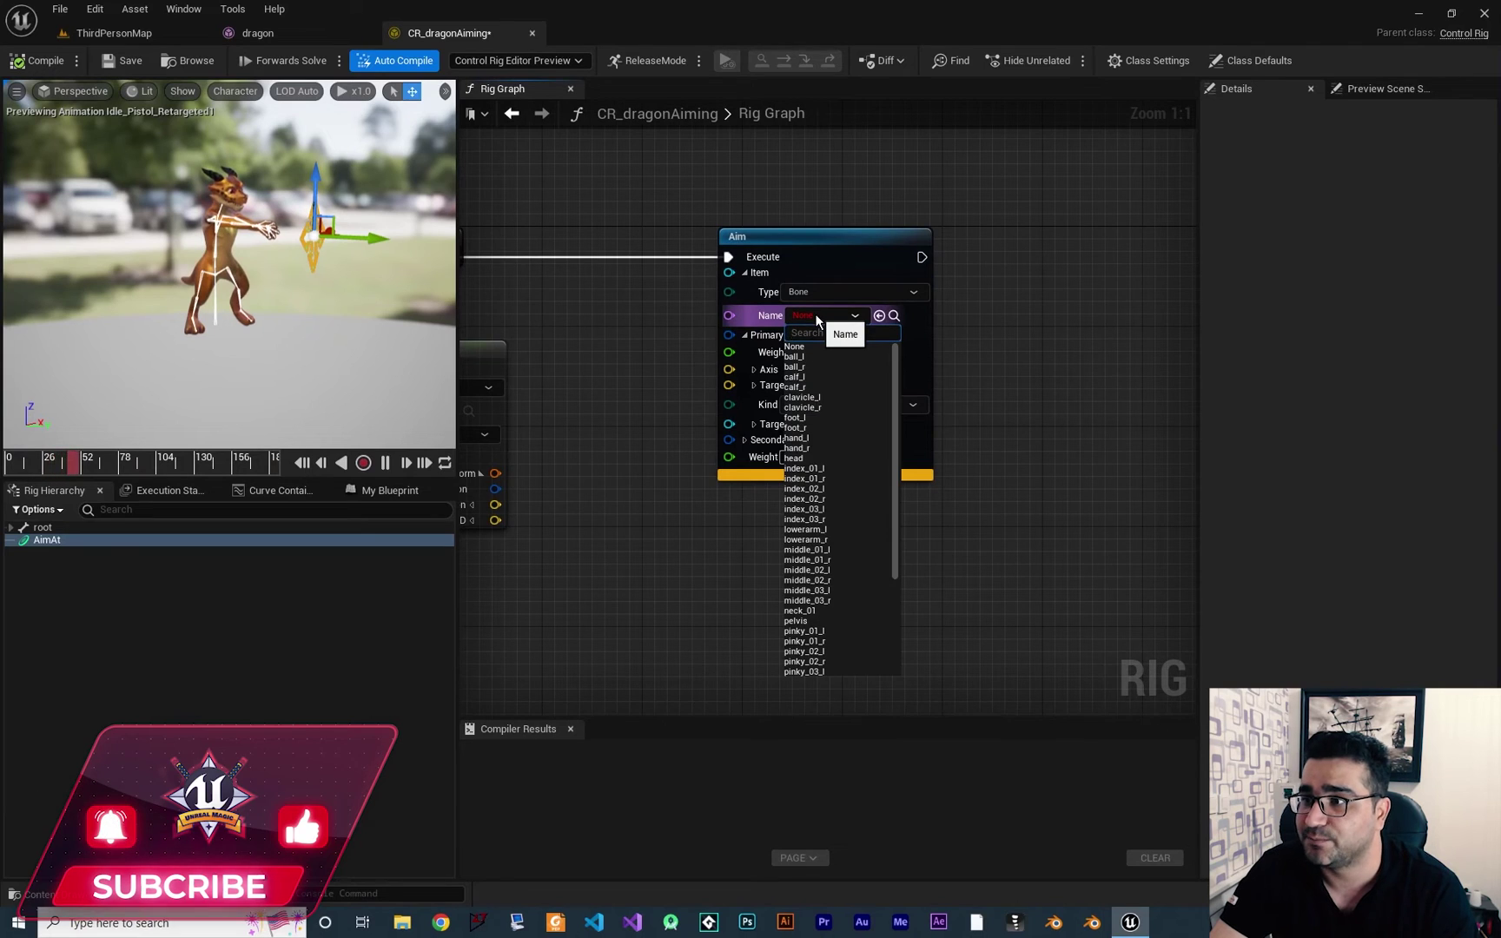
pyautogui.write('spine')
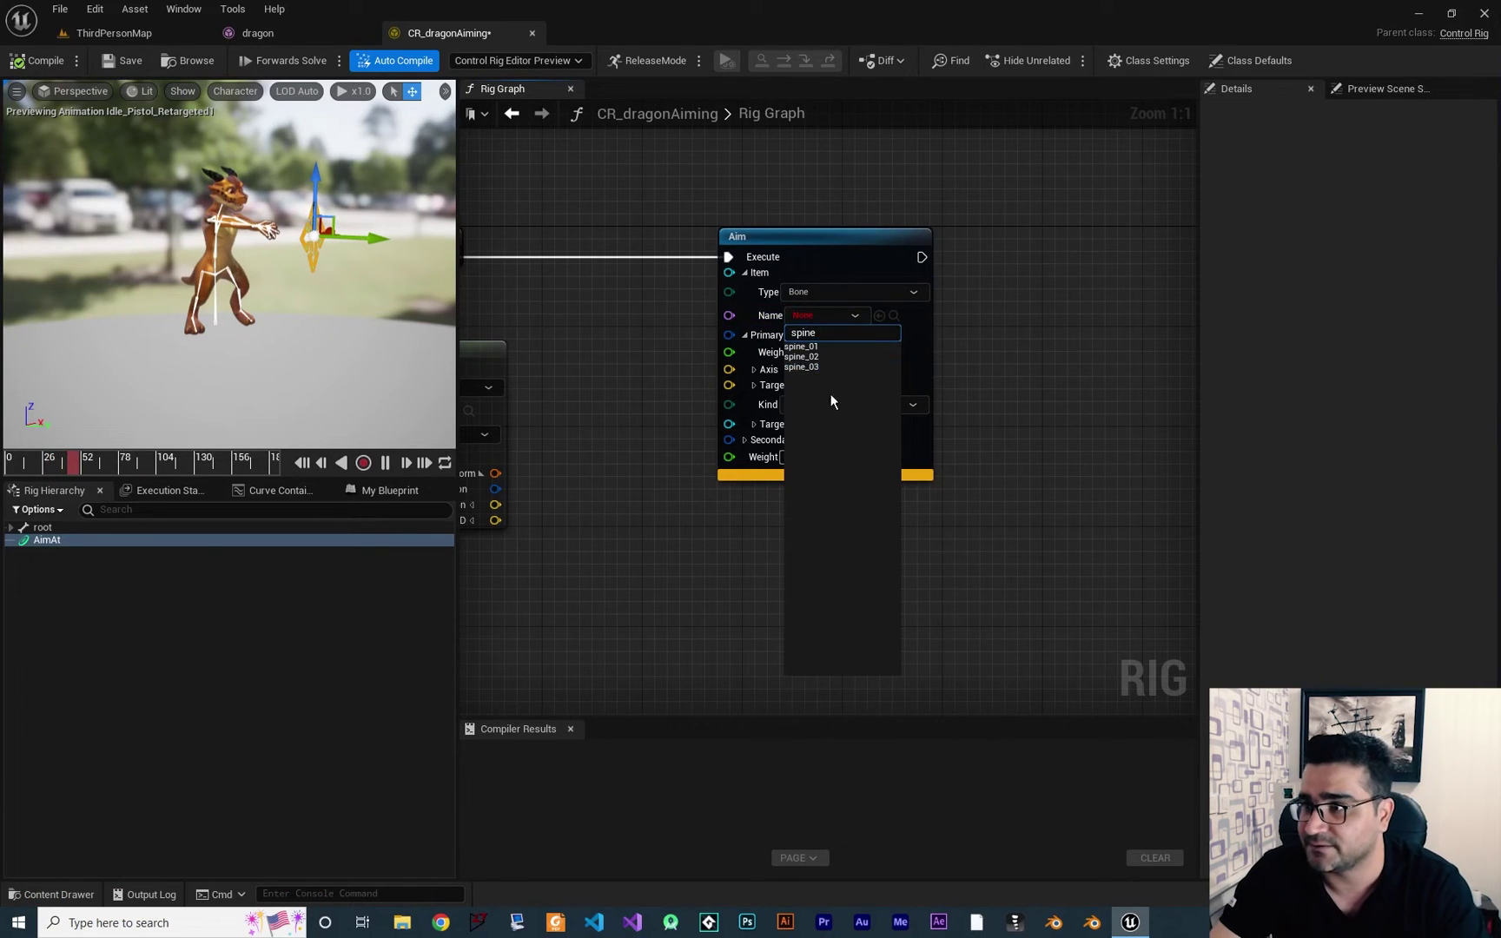
pyautogui.click(801, 367)
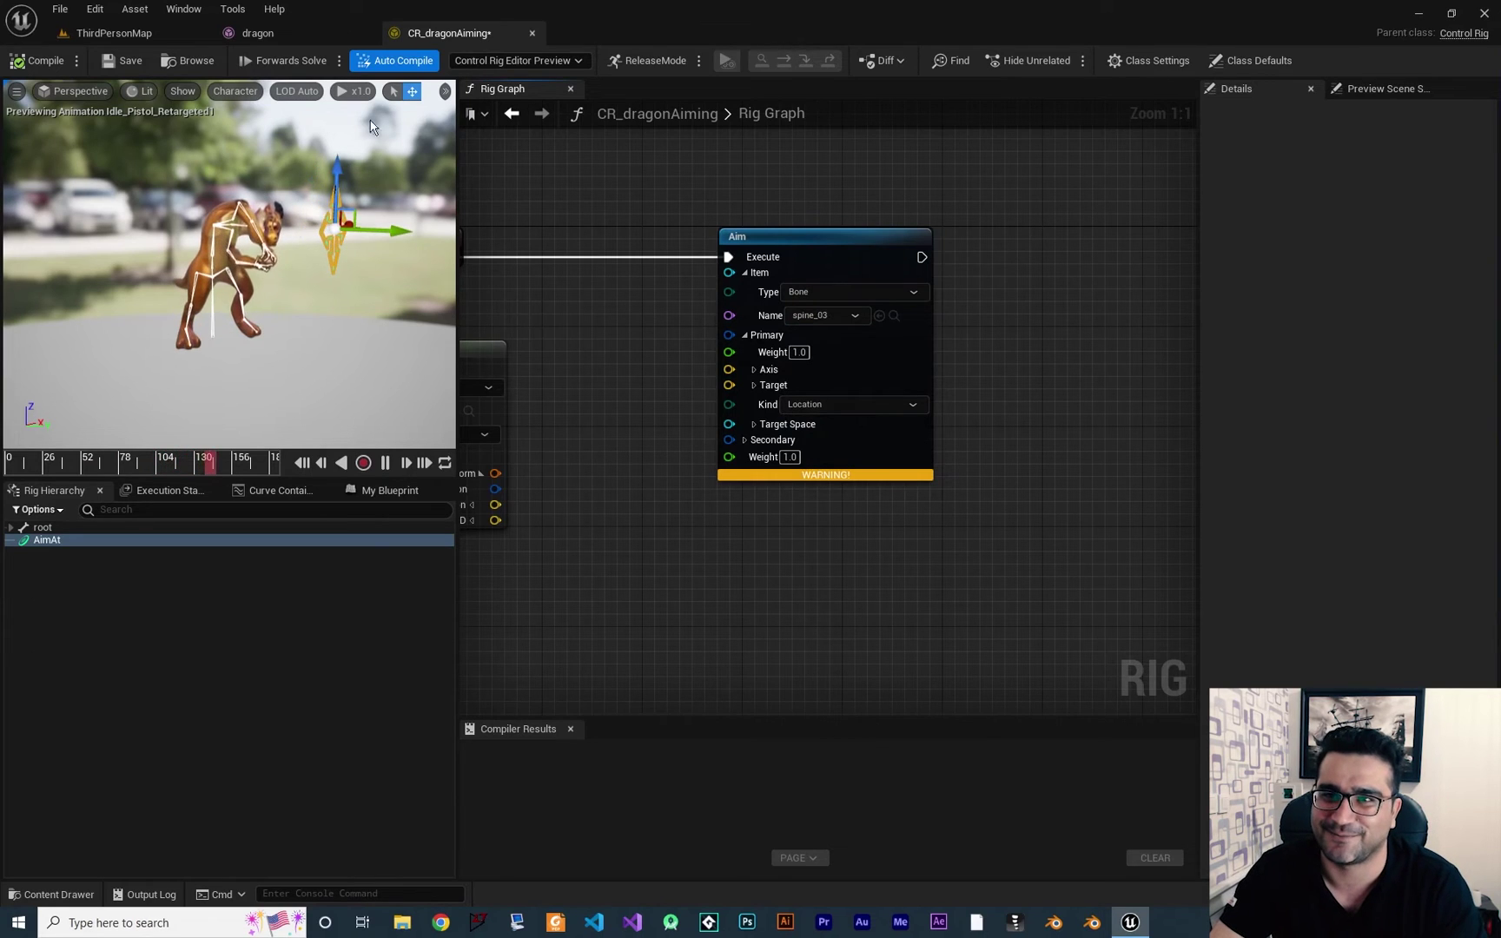
# Set the rig preview's bone drawing to None.
pyautogui.click(234, 91)
pyautogui.moveTo(252, 169)
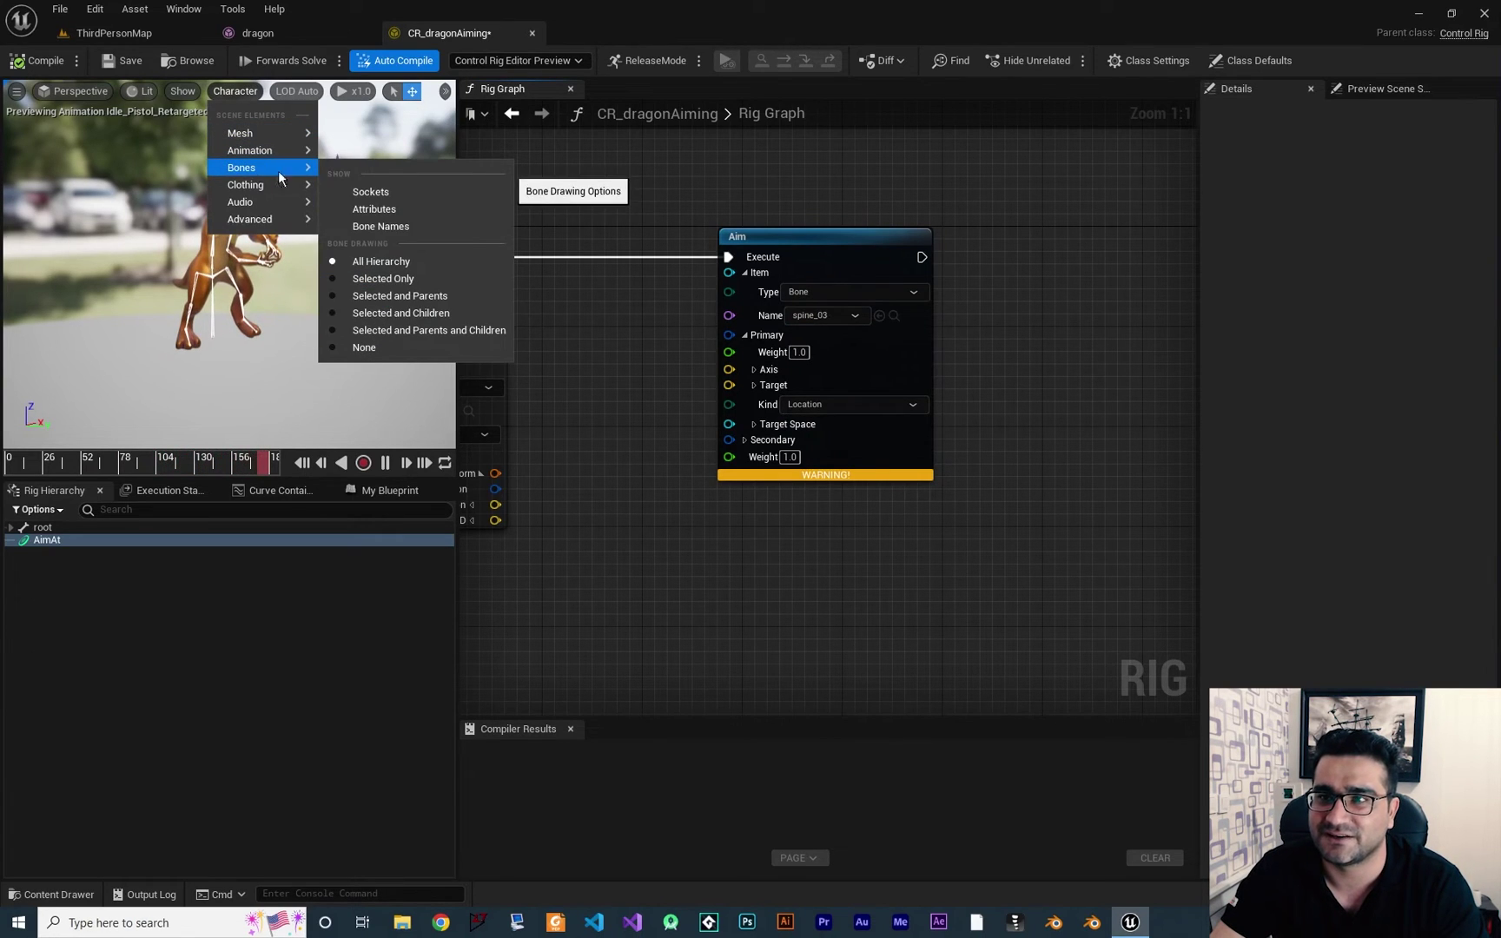
pyautogui.click(374, 347)
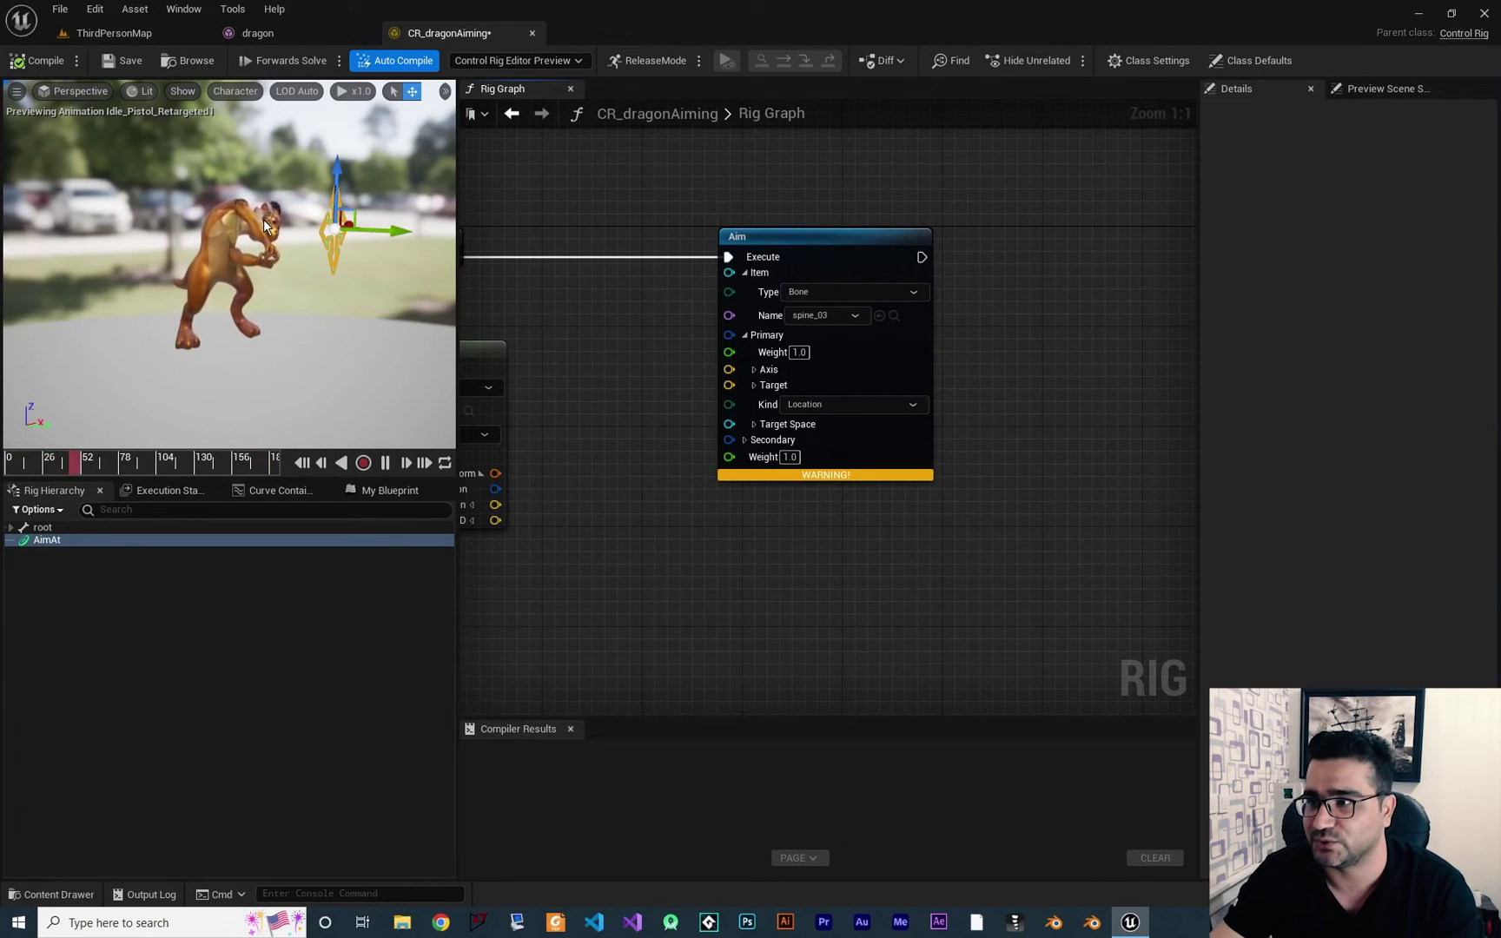
# Expand the Primary axis, the Secondary settings and the Secondary axis on the Aim node to expose their X, Y and Z values.
pyautogui.click(754, 370)
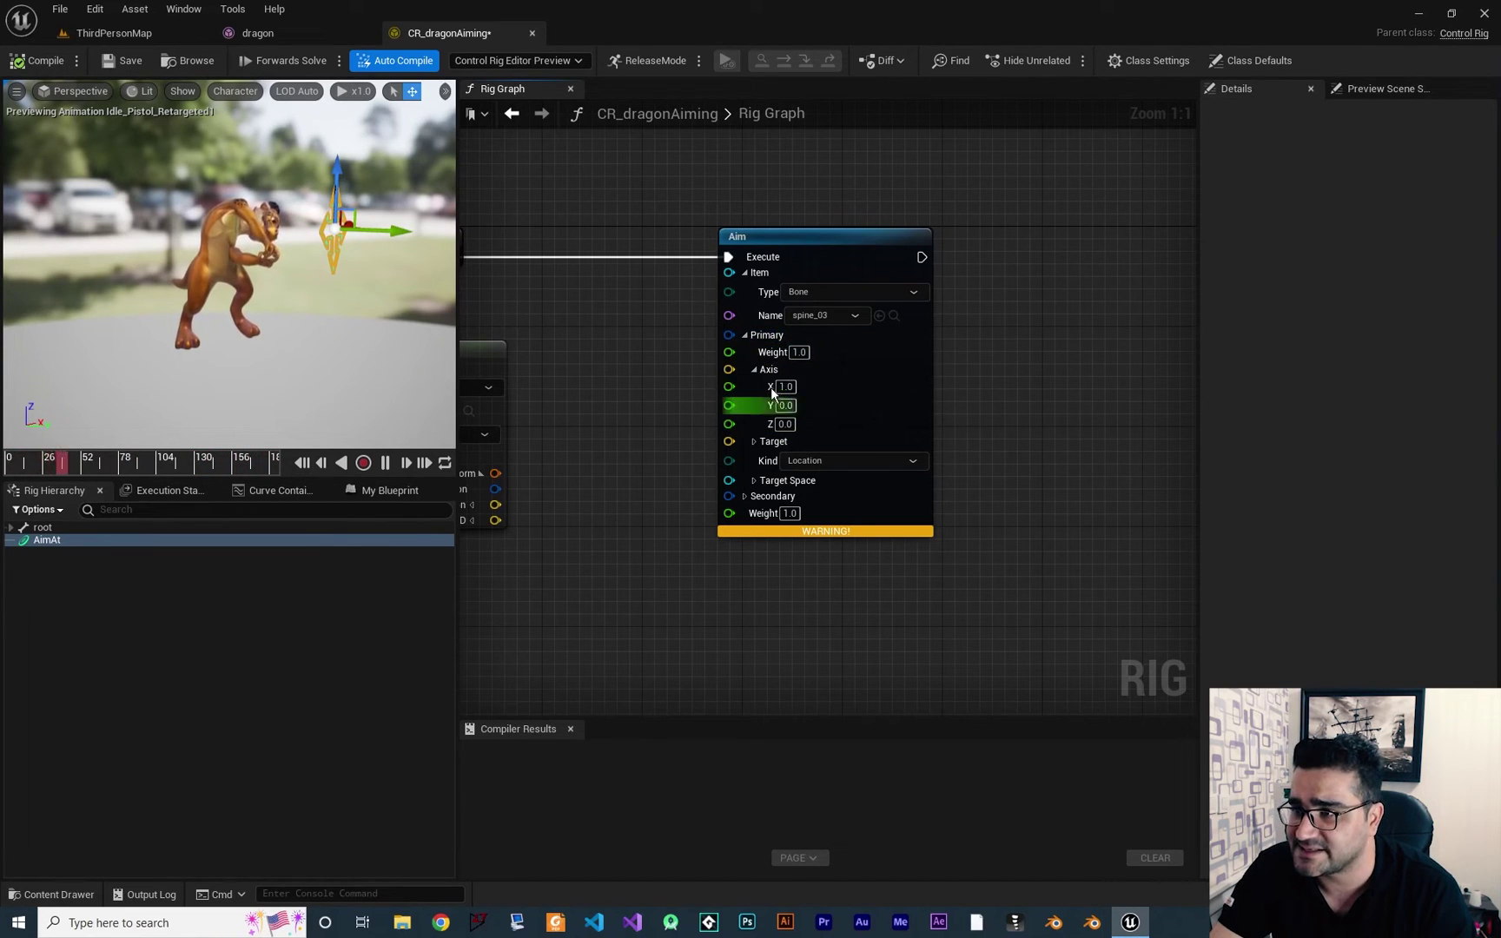
pyautogui.click(746, 497)
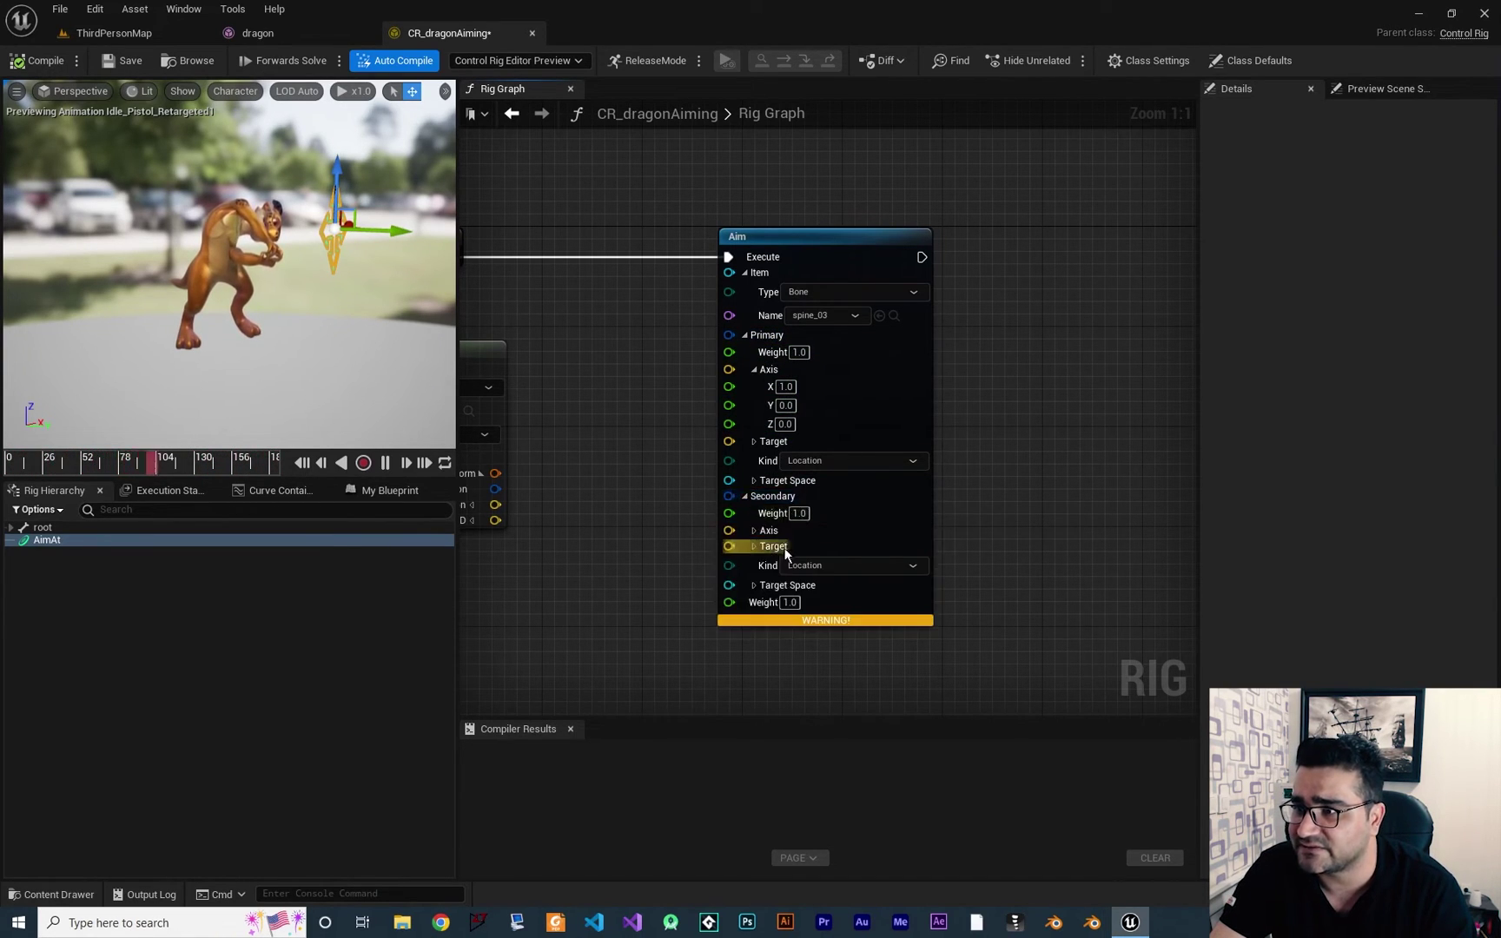
pyautogui.click(756, 531)
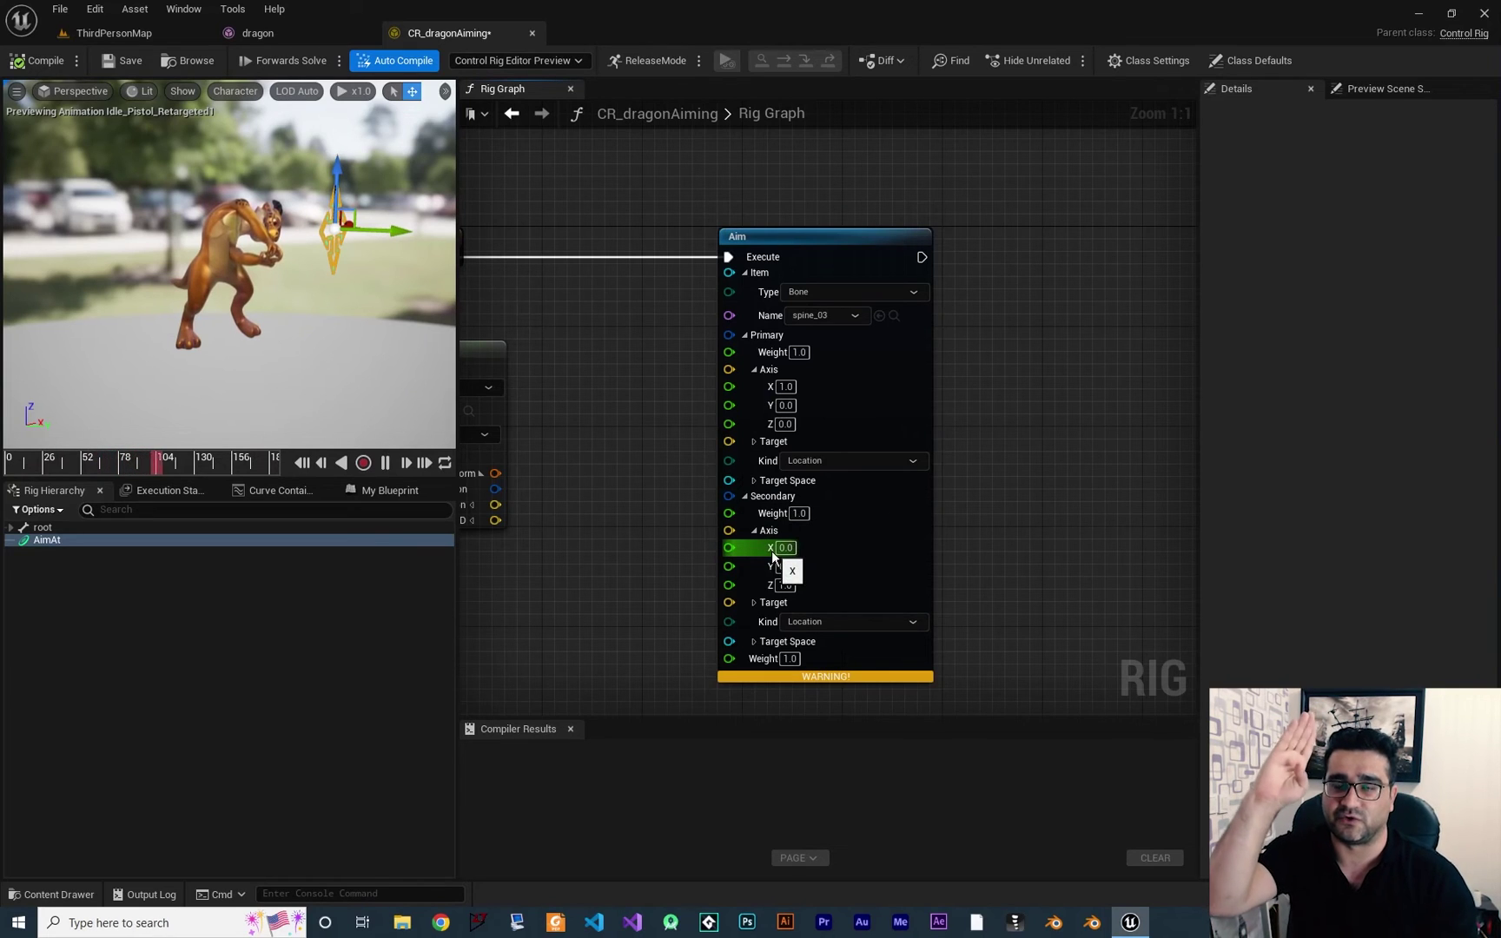
# In the dragon's skeleton asset, select spine_03 and examine which way its local translation axes point relative to the chest.
pyautogui.click(286, 36)
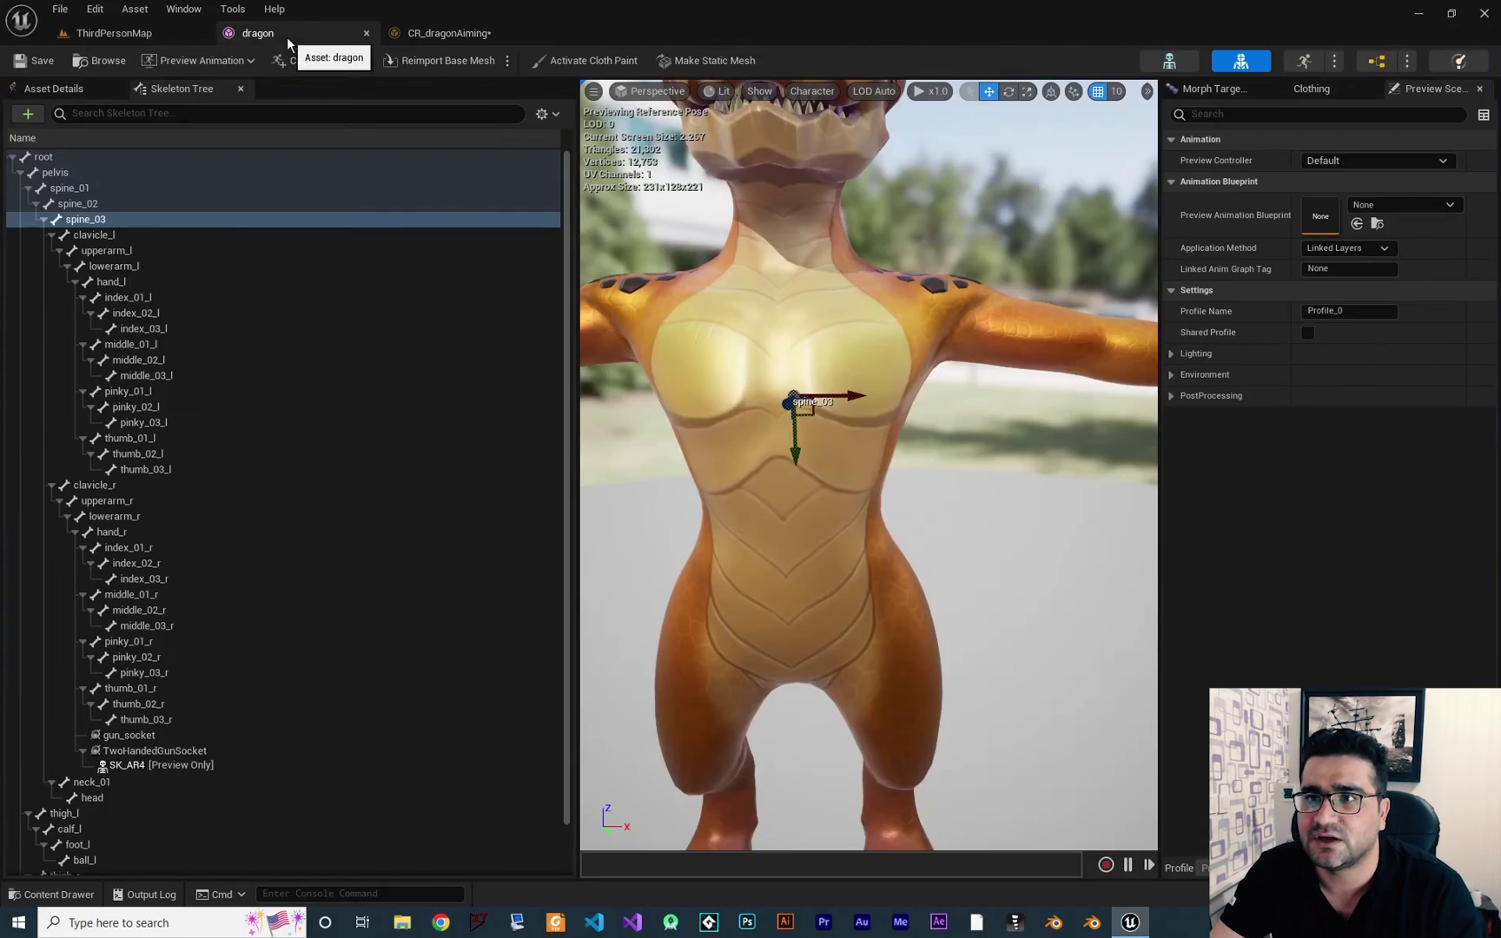
pyautogui.click(1169, 62)
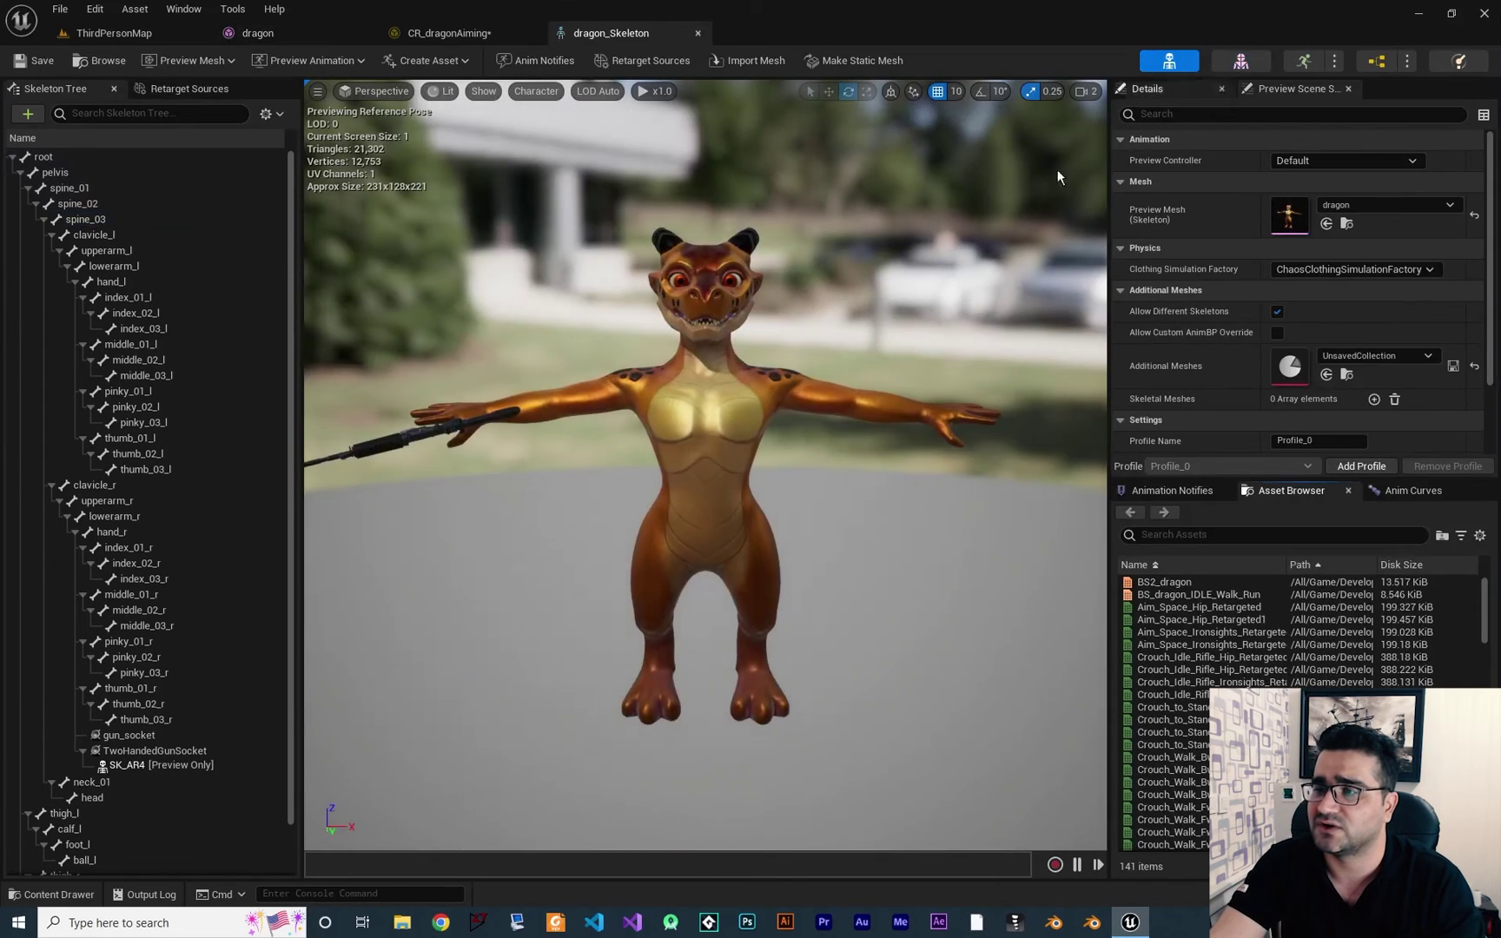
pyautogui.click(536, 90)
pyautogui.moveTo(556, 167)
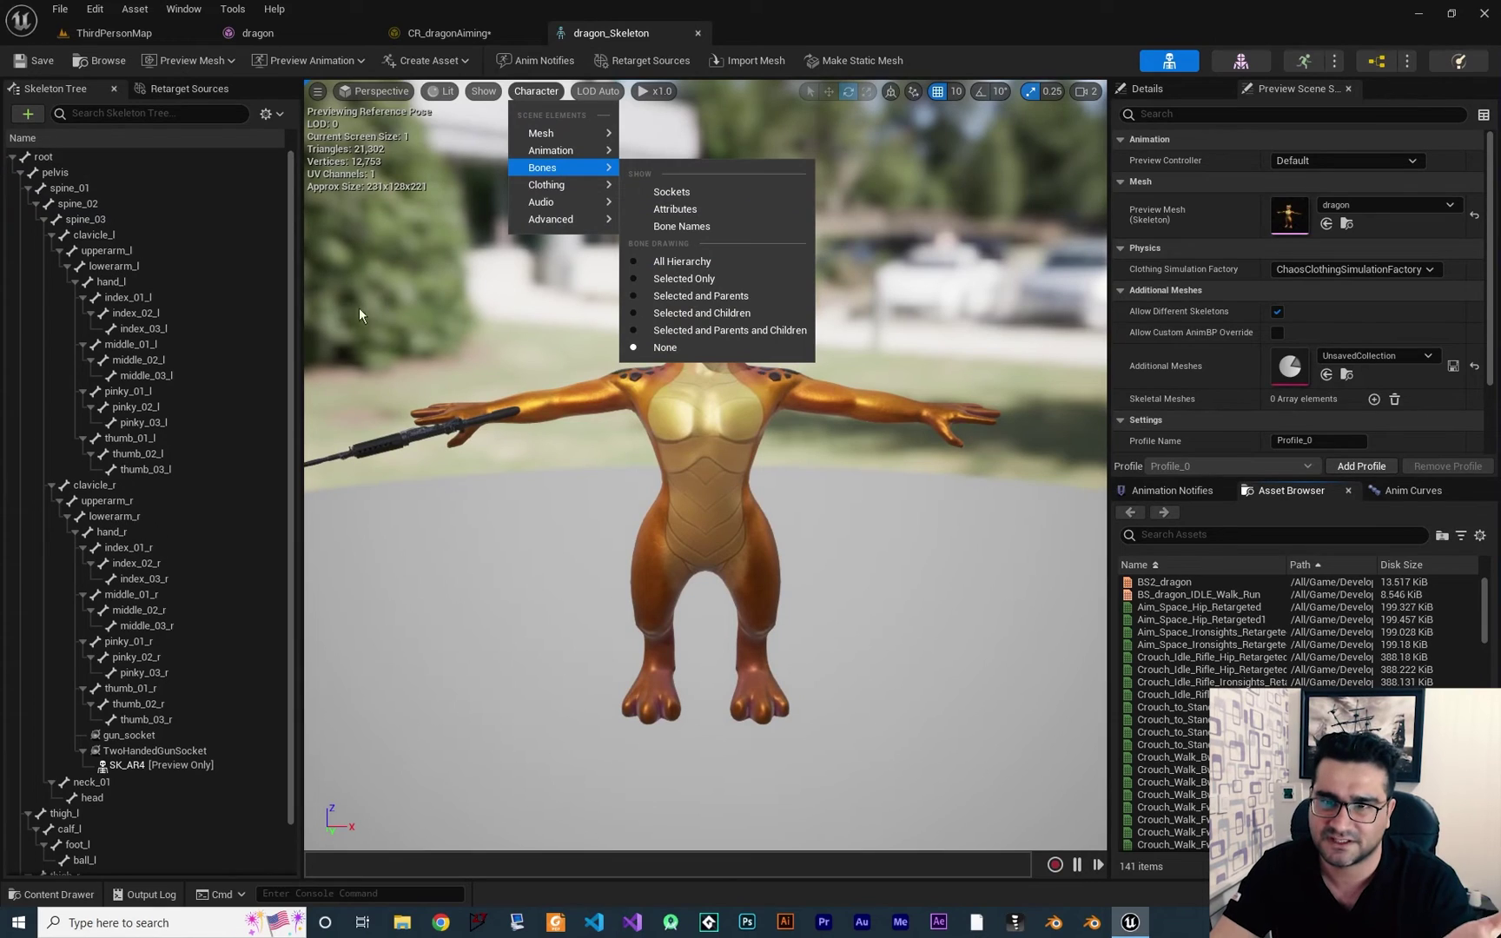
pyautogui.click(93, 220)
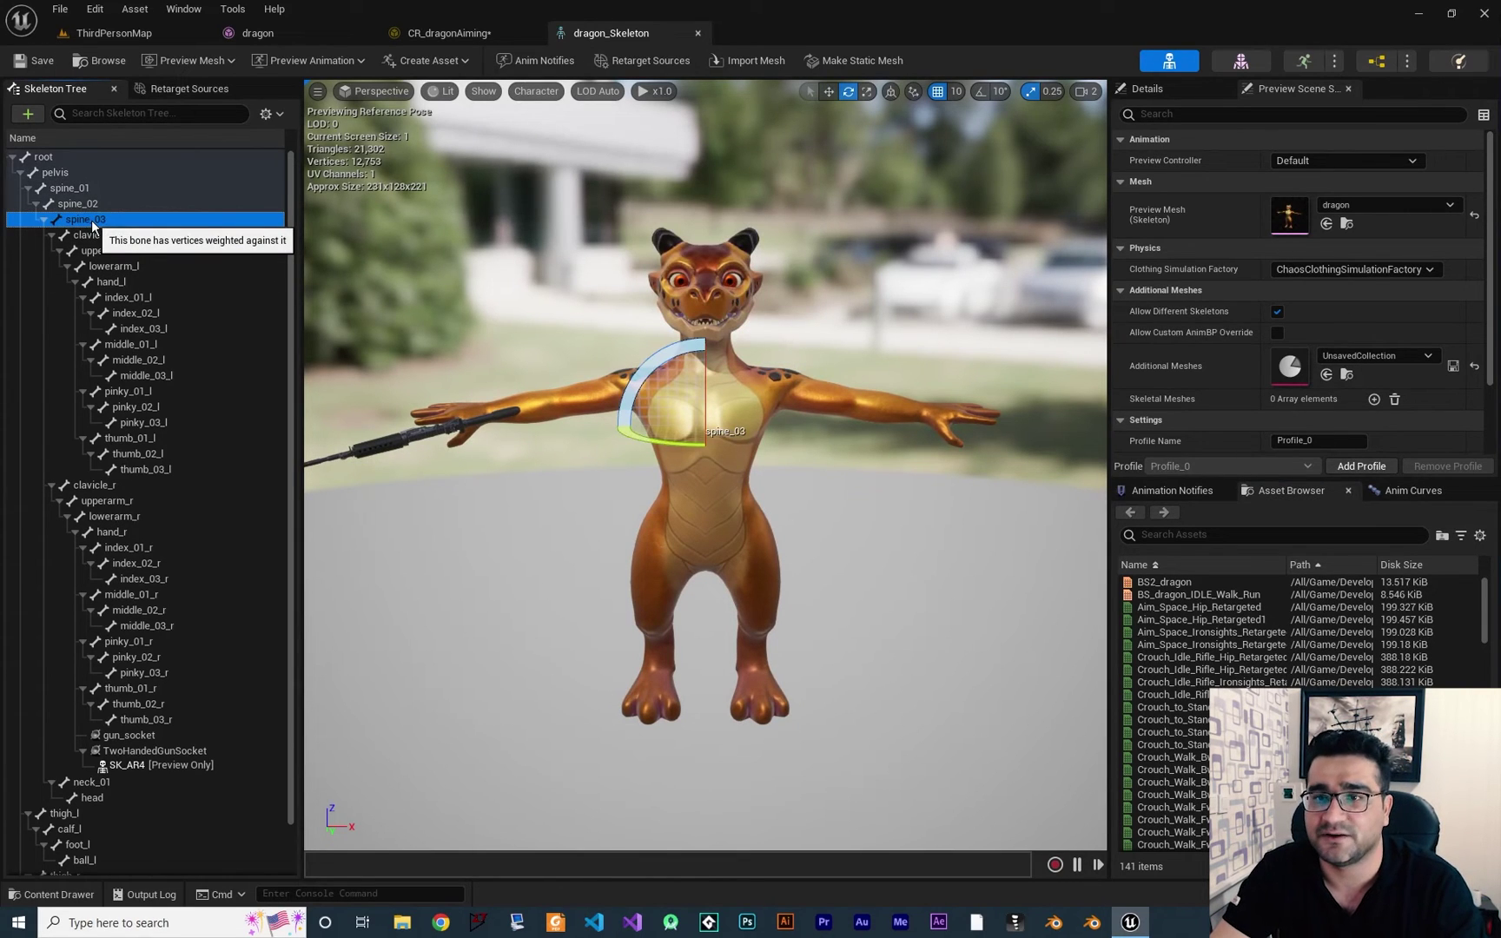
pyautogui.press('w')
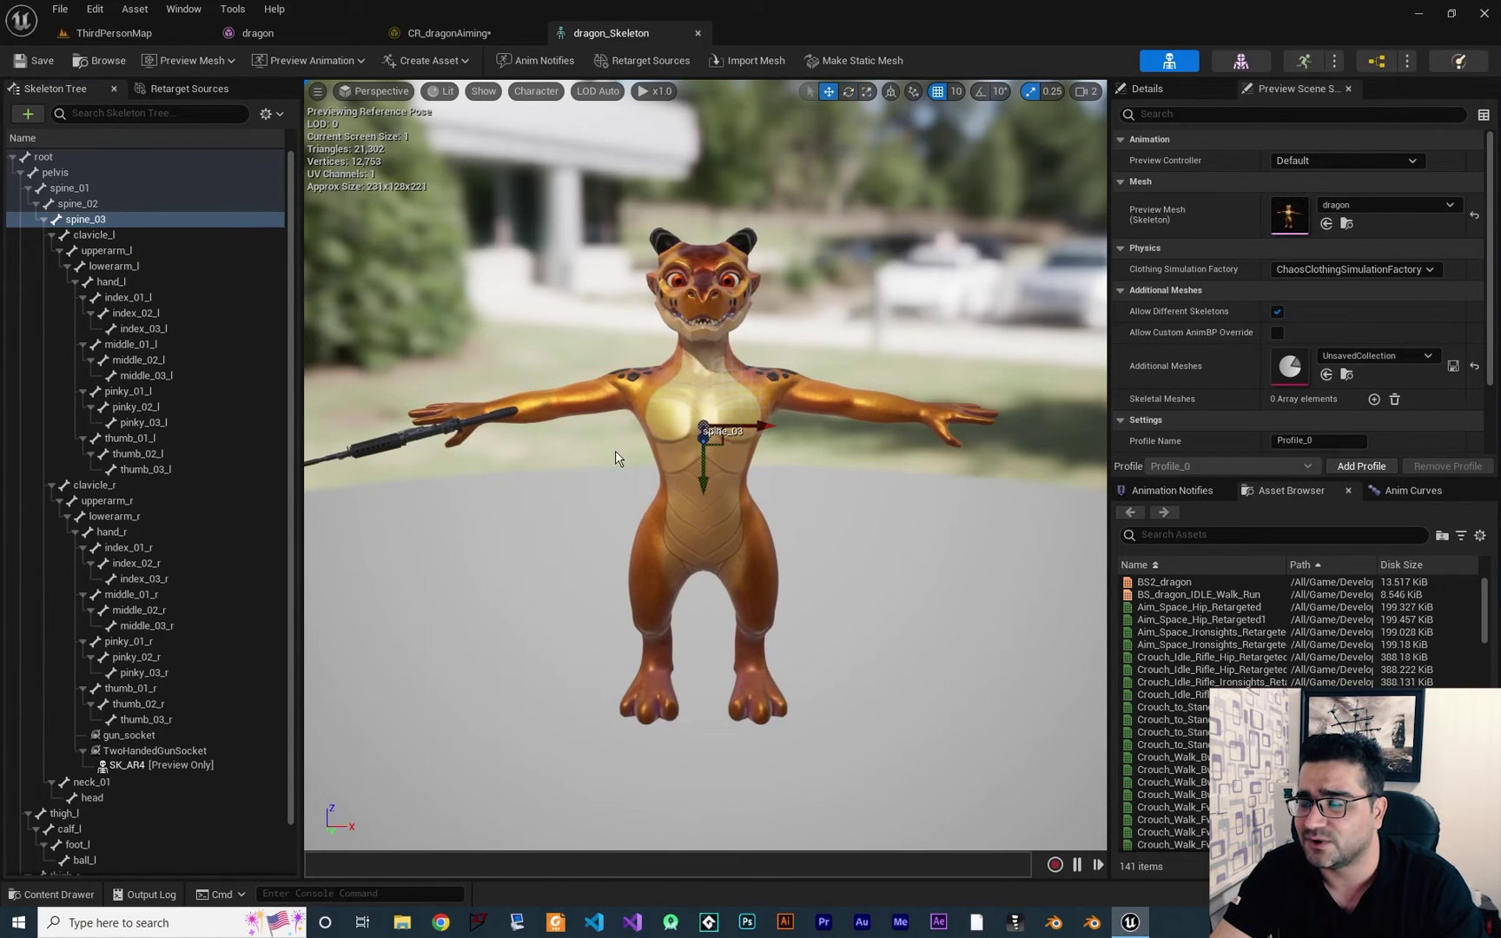
pyautogui.scroll(4, 713, 446)
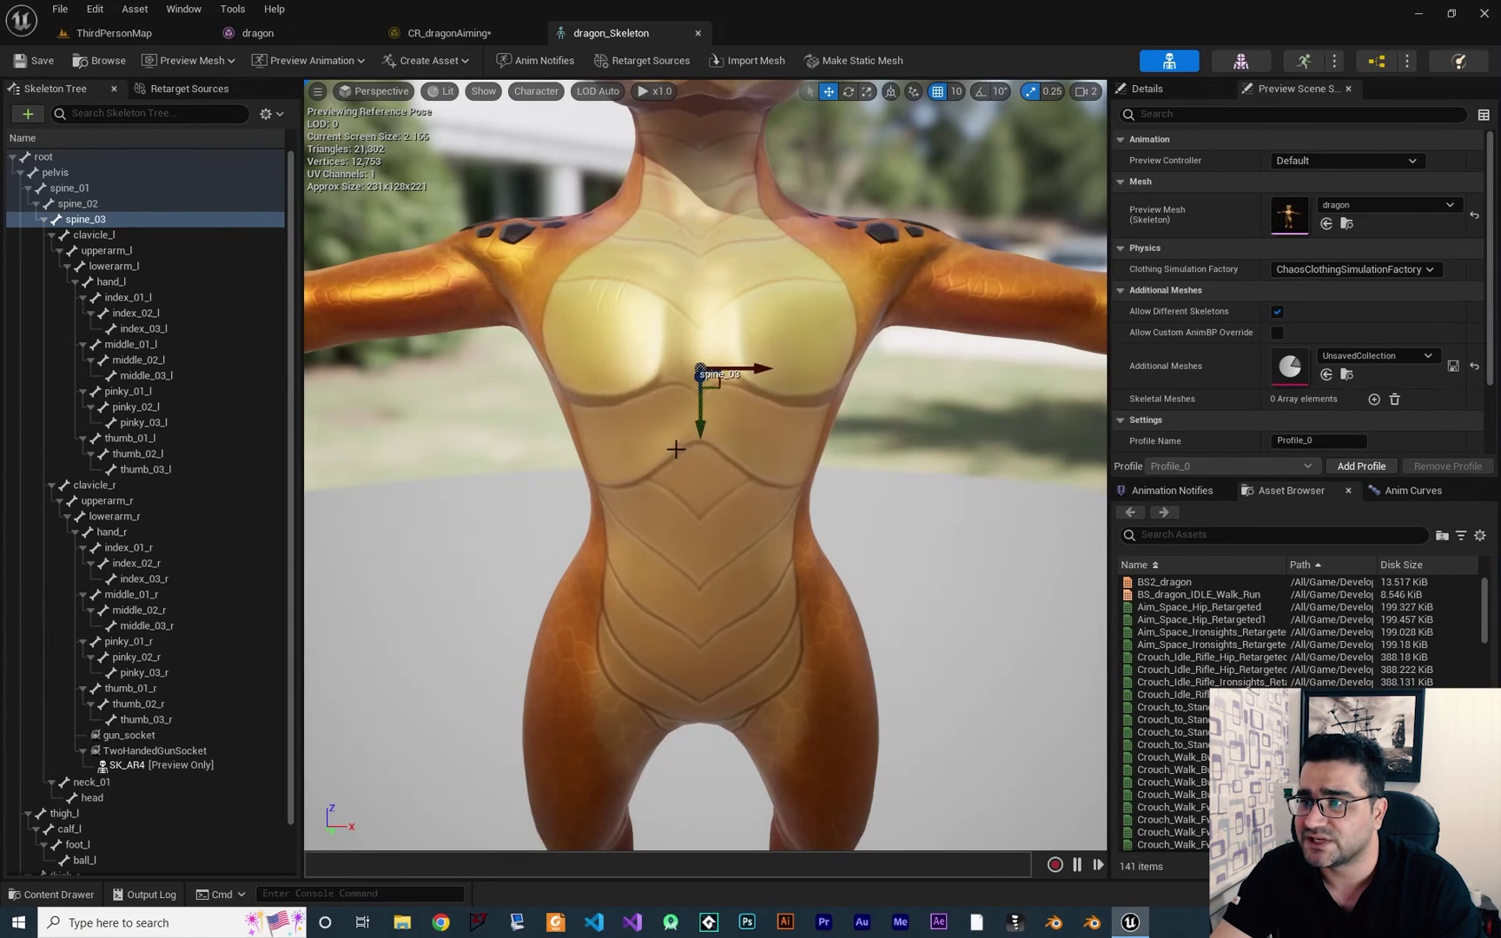
pyautogui.moveTo(597, 429); pyautogui.dragTo(709, 438)
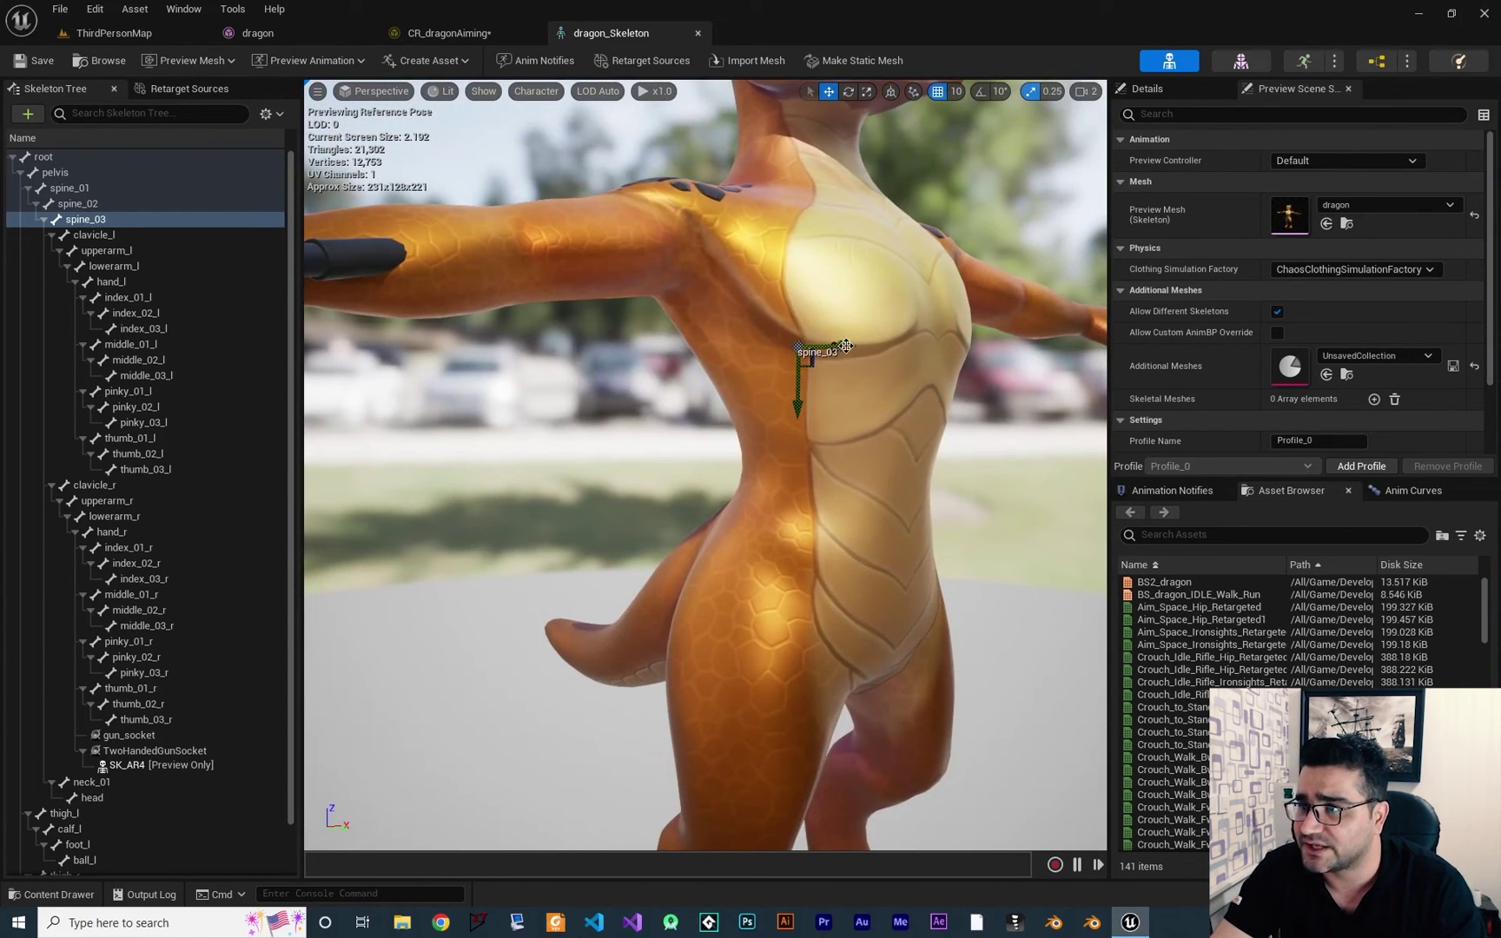
pyautogui.click(818, 408)
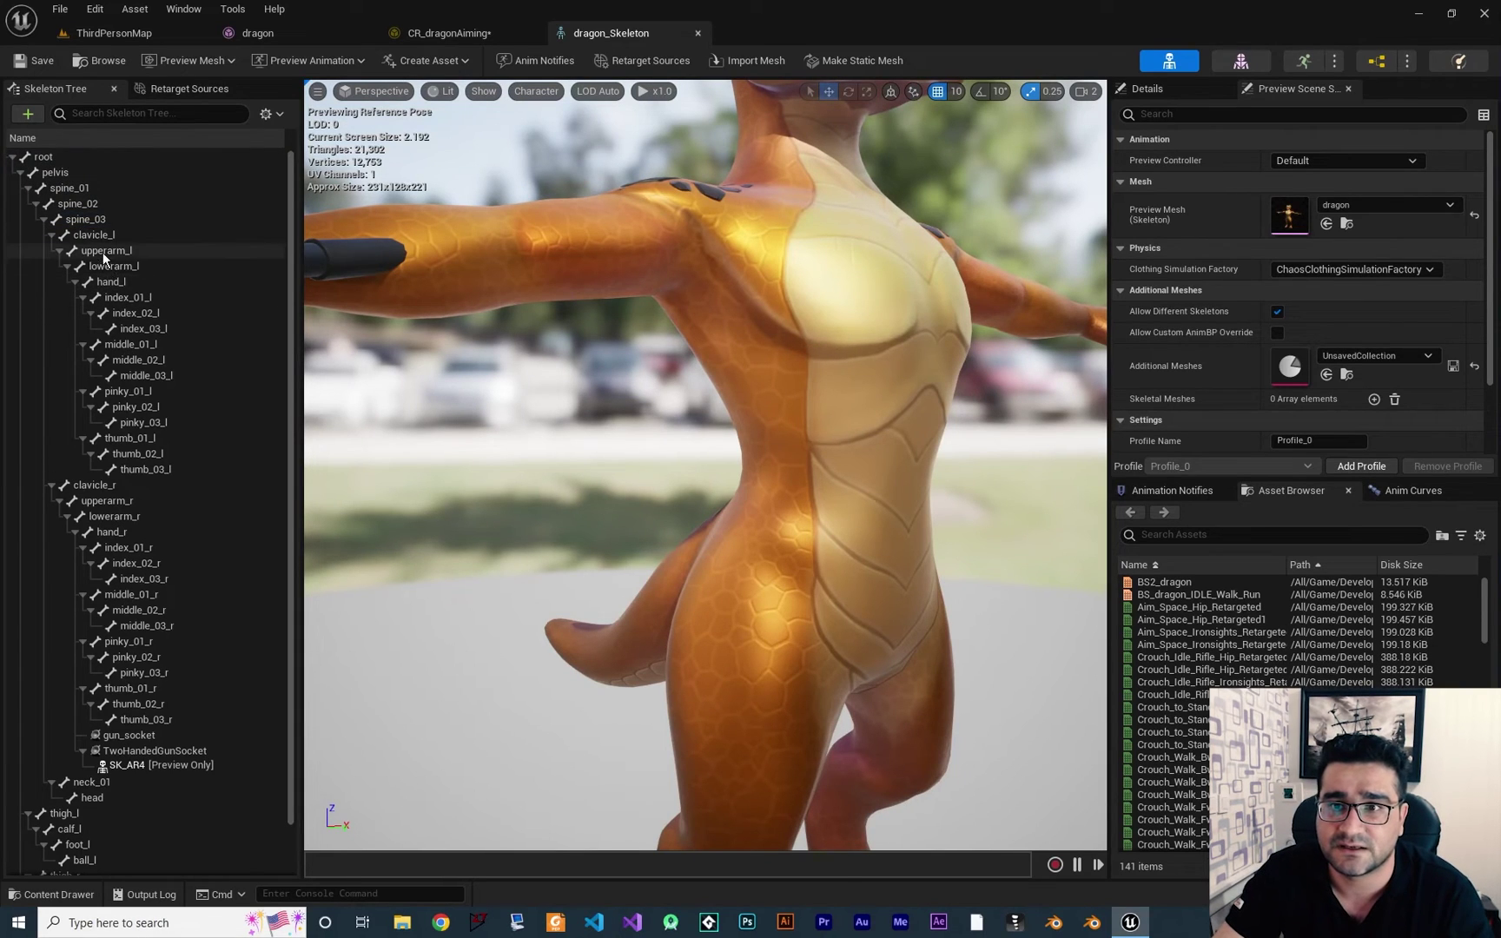
pyautogui.click(86, 219)
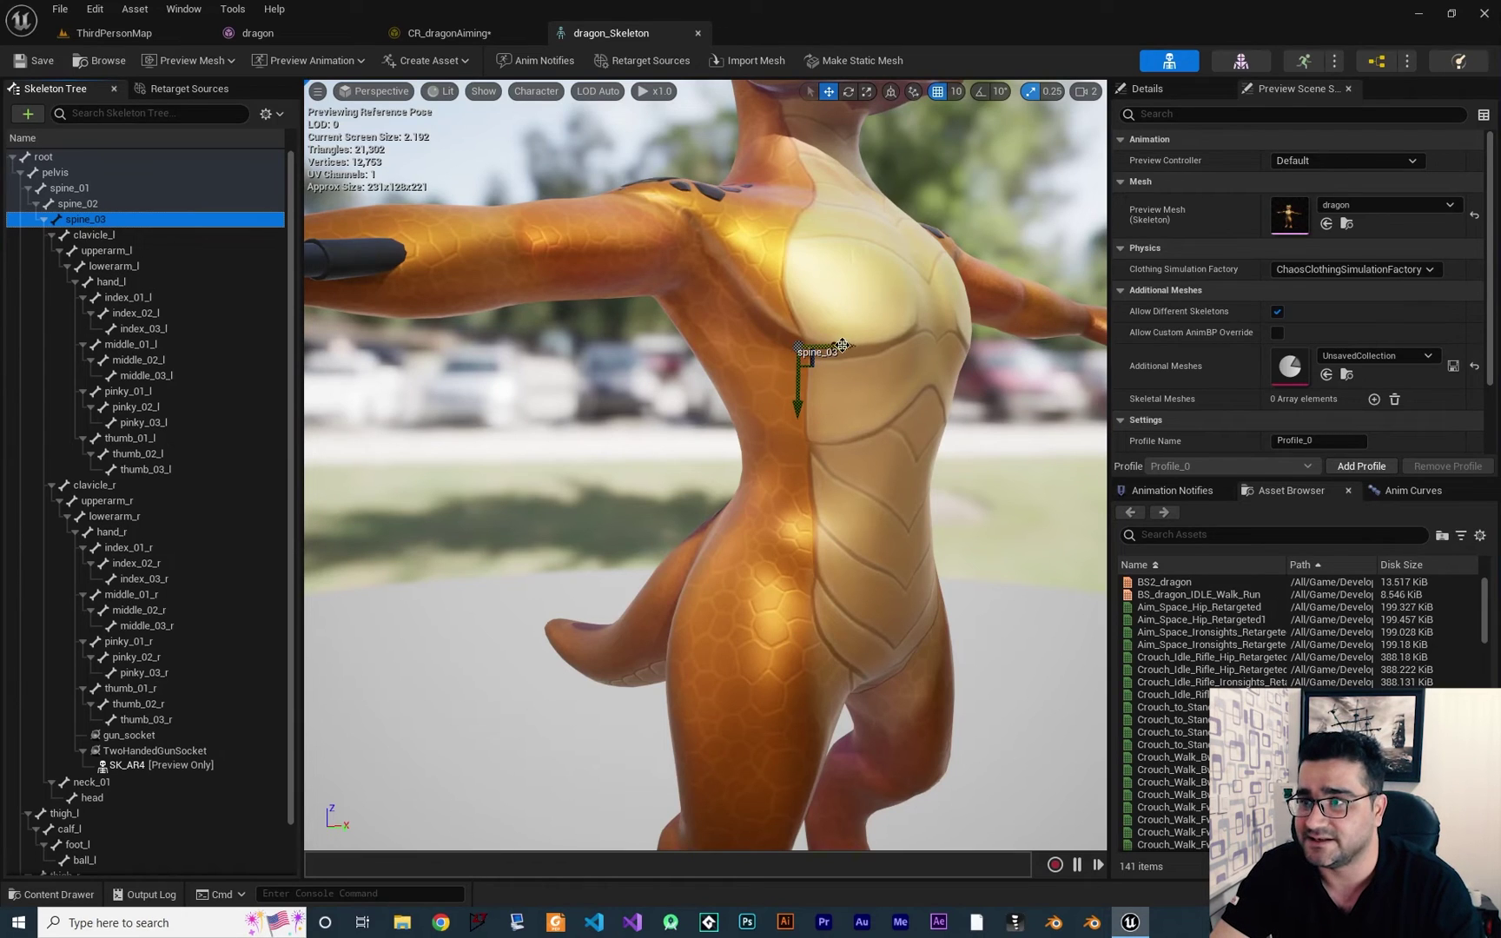
# Back in CR_dragonAiming, set the Aim node's Primary axis to X 0, Y 0, Z 1.
pyautogui.click(460, 35)
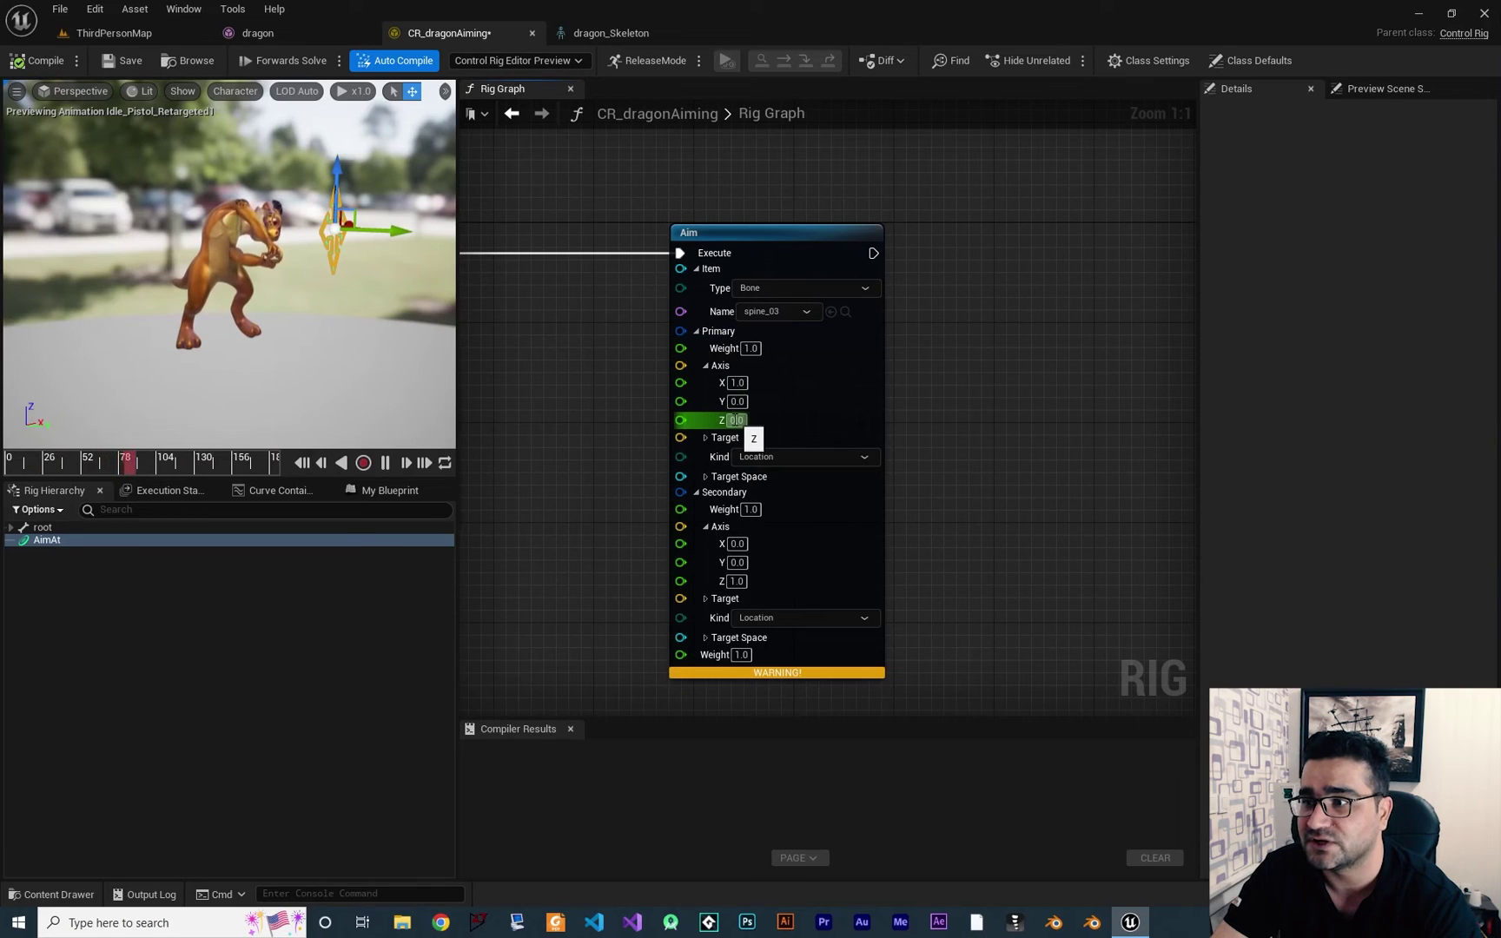
pyautogui.click(736, 383)
pyautogui.write('0')
pyautogui.press('Return')
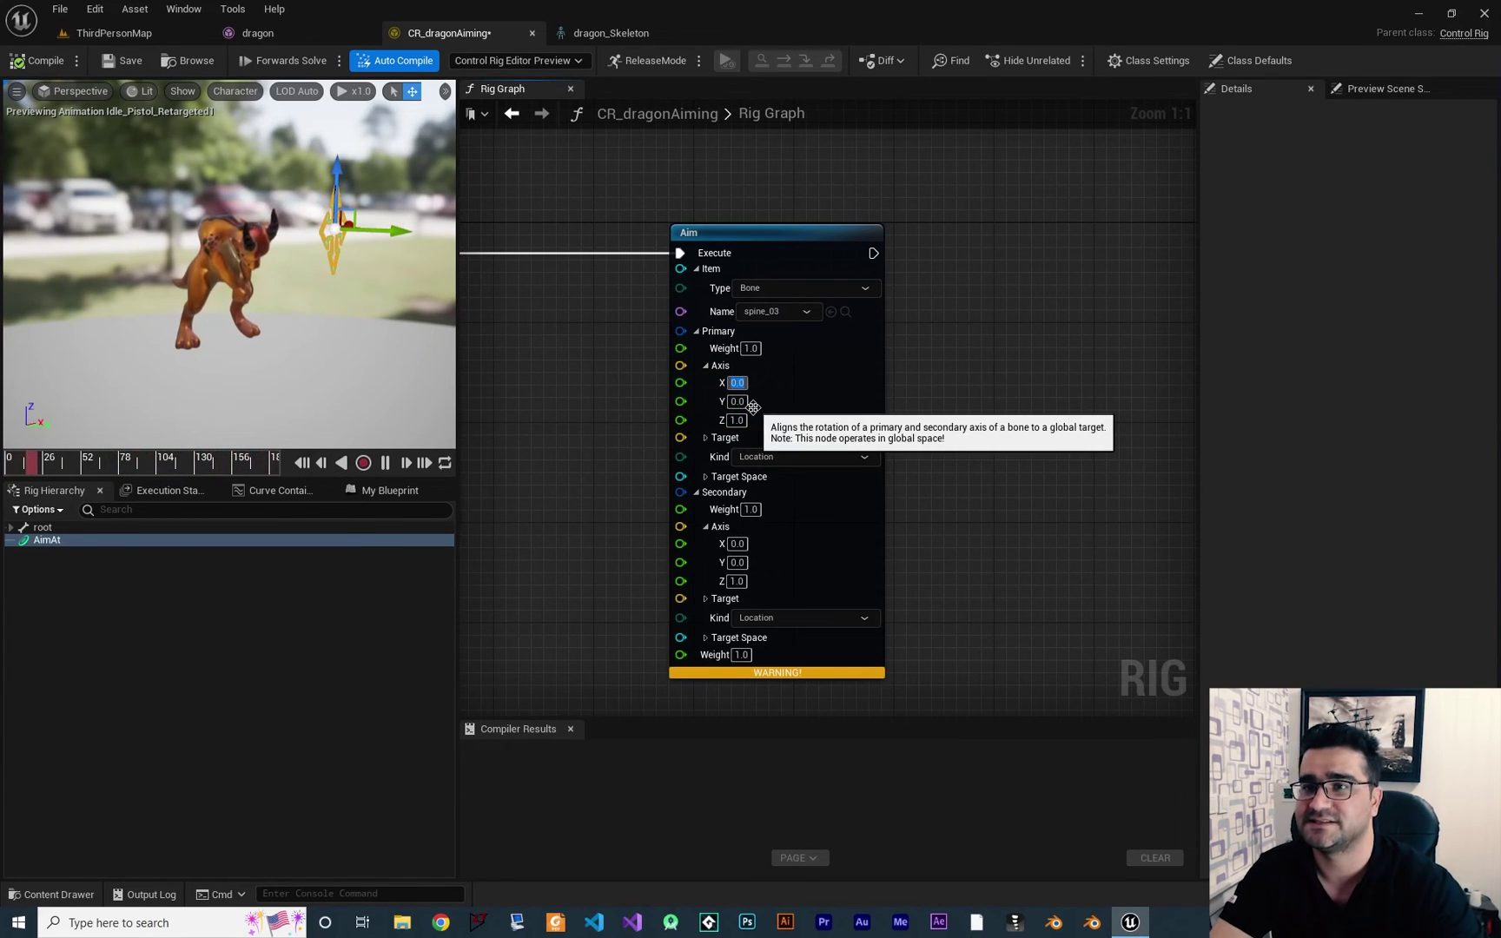
pyautogui.moveTo(920, 502); pyautogui.dragTo(908, 441, button='right')
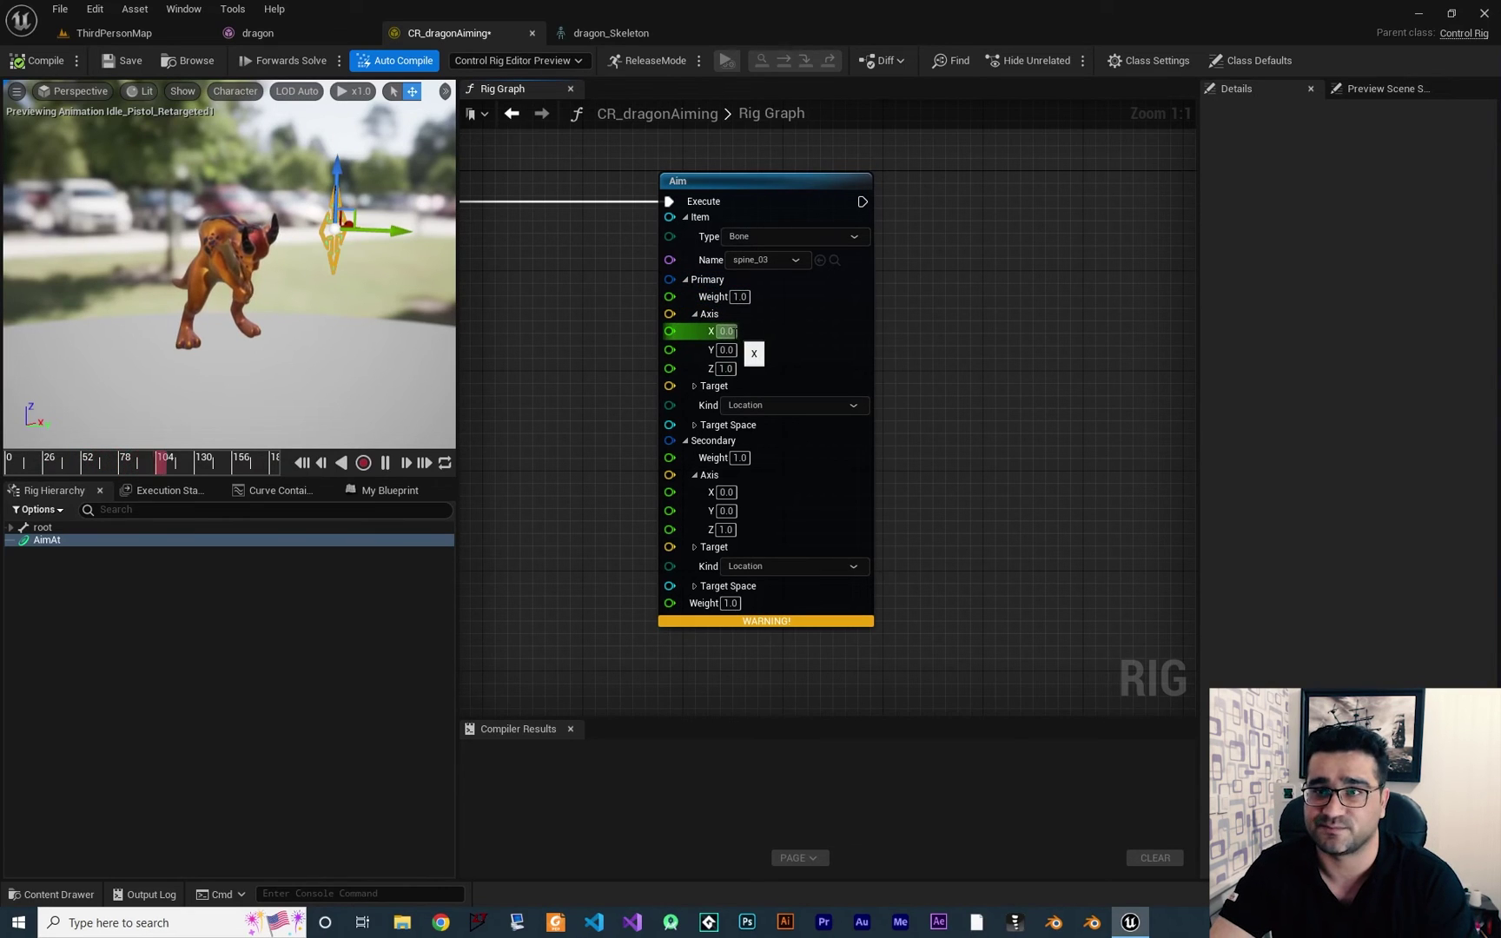
pyautogui.hotkey('ctrl', 'z')
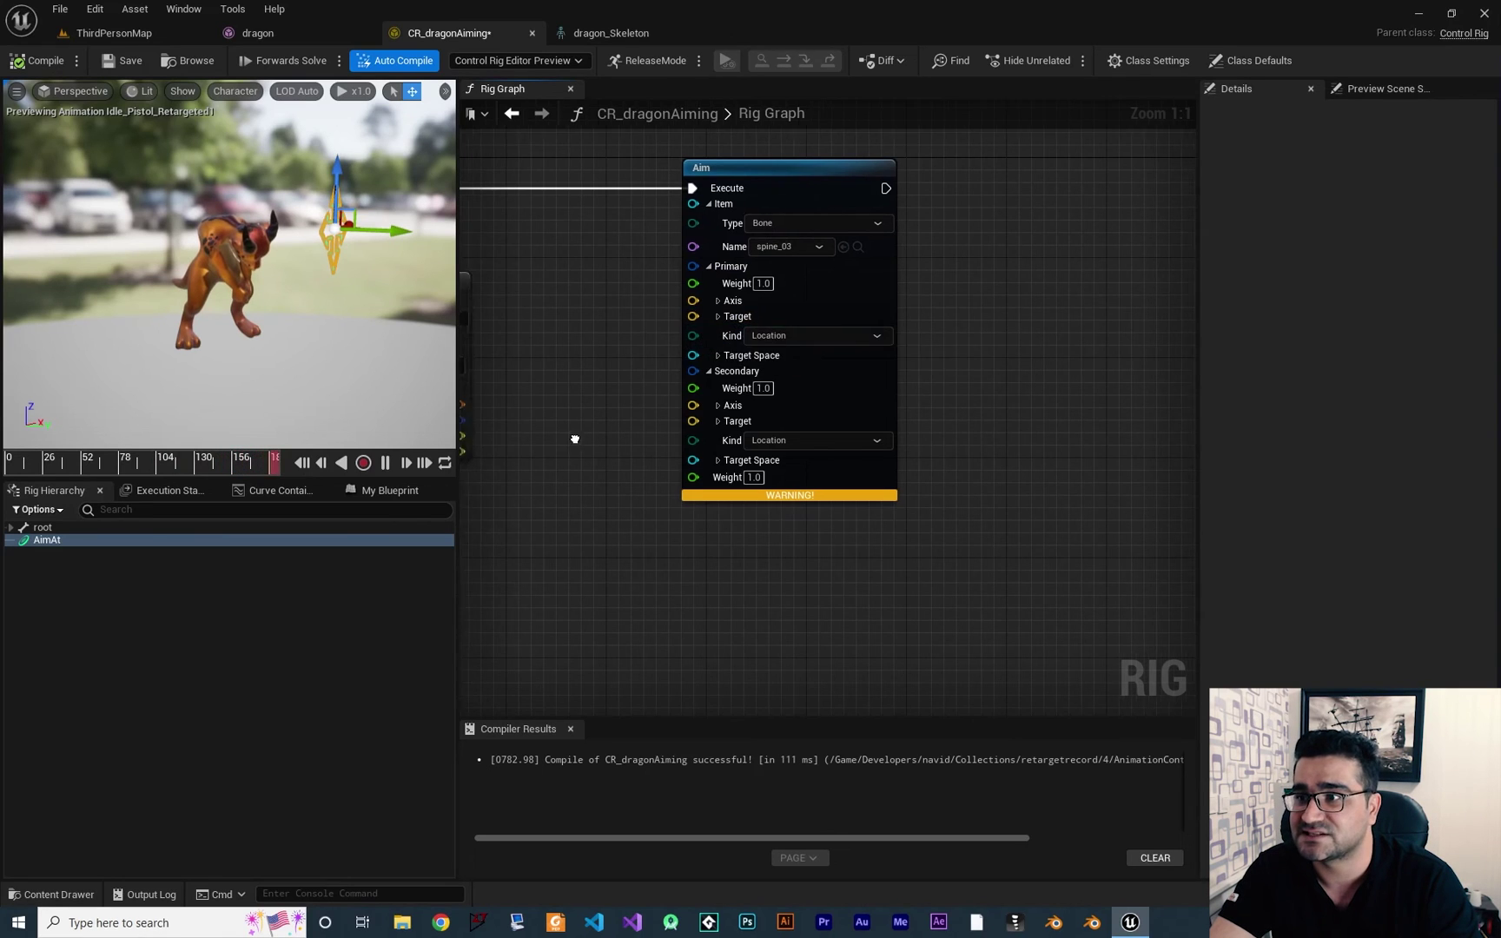
# Connect the Translation output of the AimAt Get Transform node to the Aim node's Primary Target.
pyautogui.moveTo(582, 446); pyautogui.dragTo(782, 419, button='right')
pyautogui.moveTo(659, 416); pyautogui.dragTo(893, 297)
pyautogui.moveTo(824, 387); pyautogui.dragTo(814, 408, button='right')
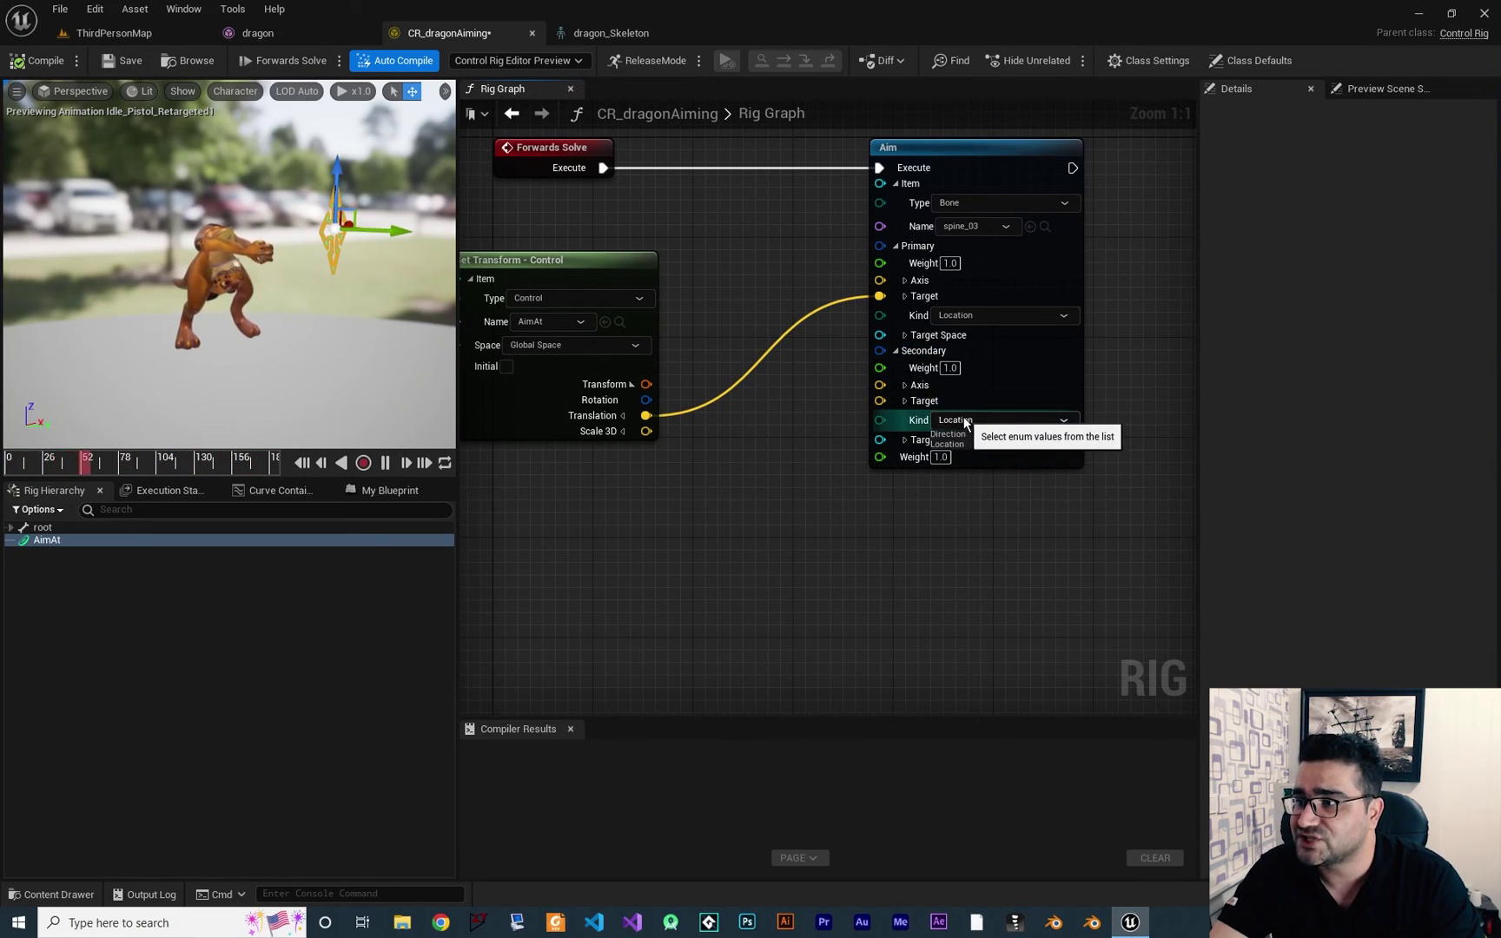
# Set the Aim node's Secondary Kind to Direction and its Secondary Target X to 0.
pyautogui.click(966, 429)
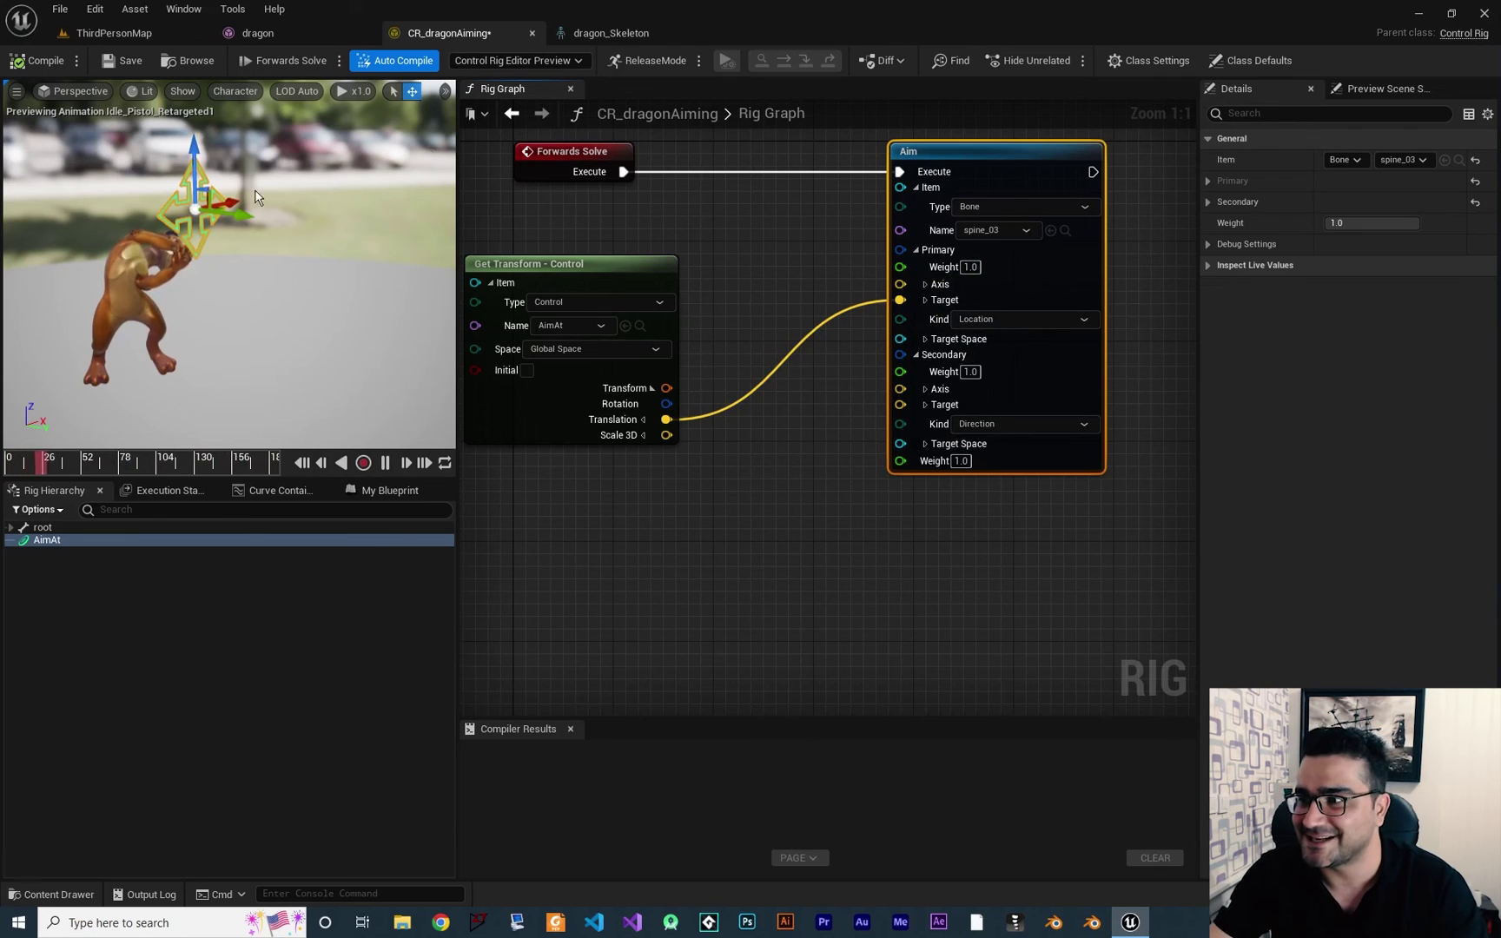
pyautogui.click(925, 406)
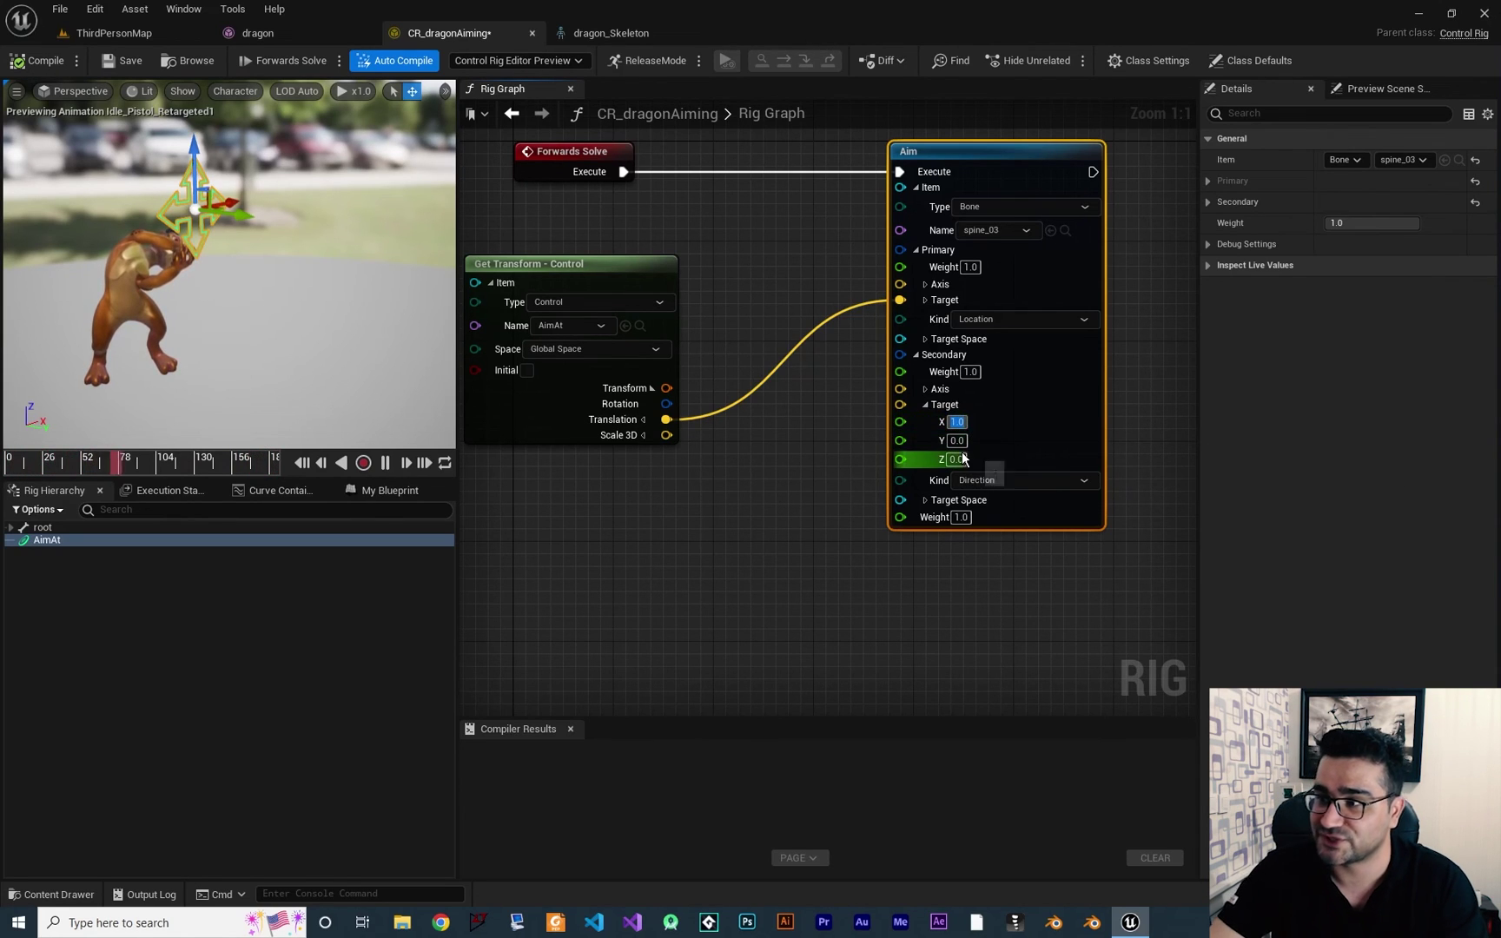
pyautogui.press('Return')
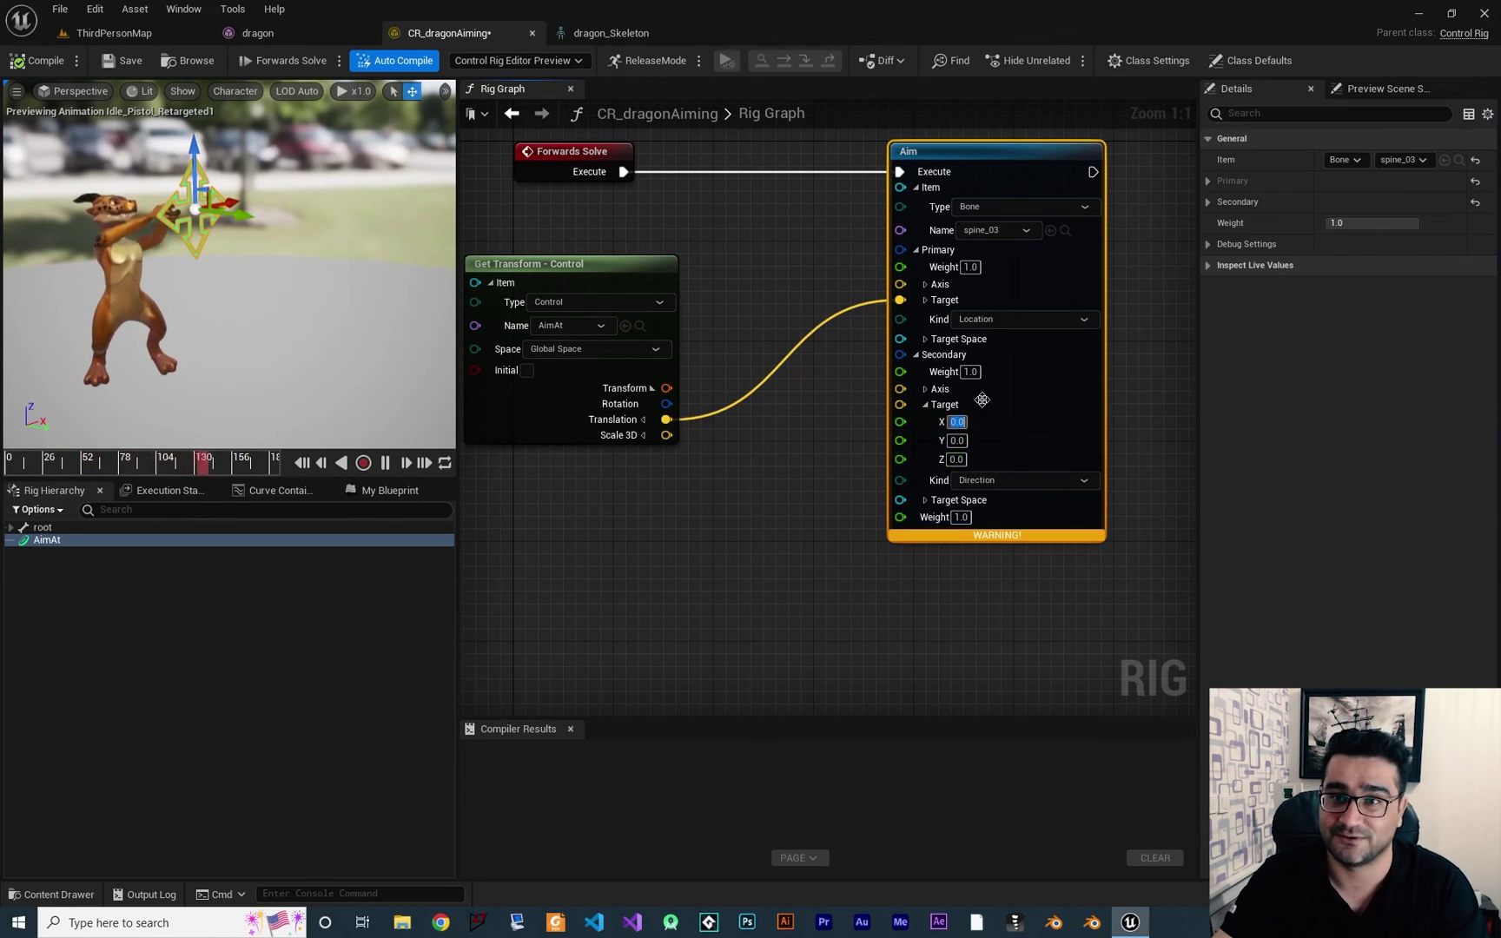
# Test the aiming by moving the AimAt control around the dragon in the preview from several angles, ending in front of it.
pyautogui.moveTo(222, 220); pyautogui.dragTo(273, 284)
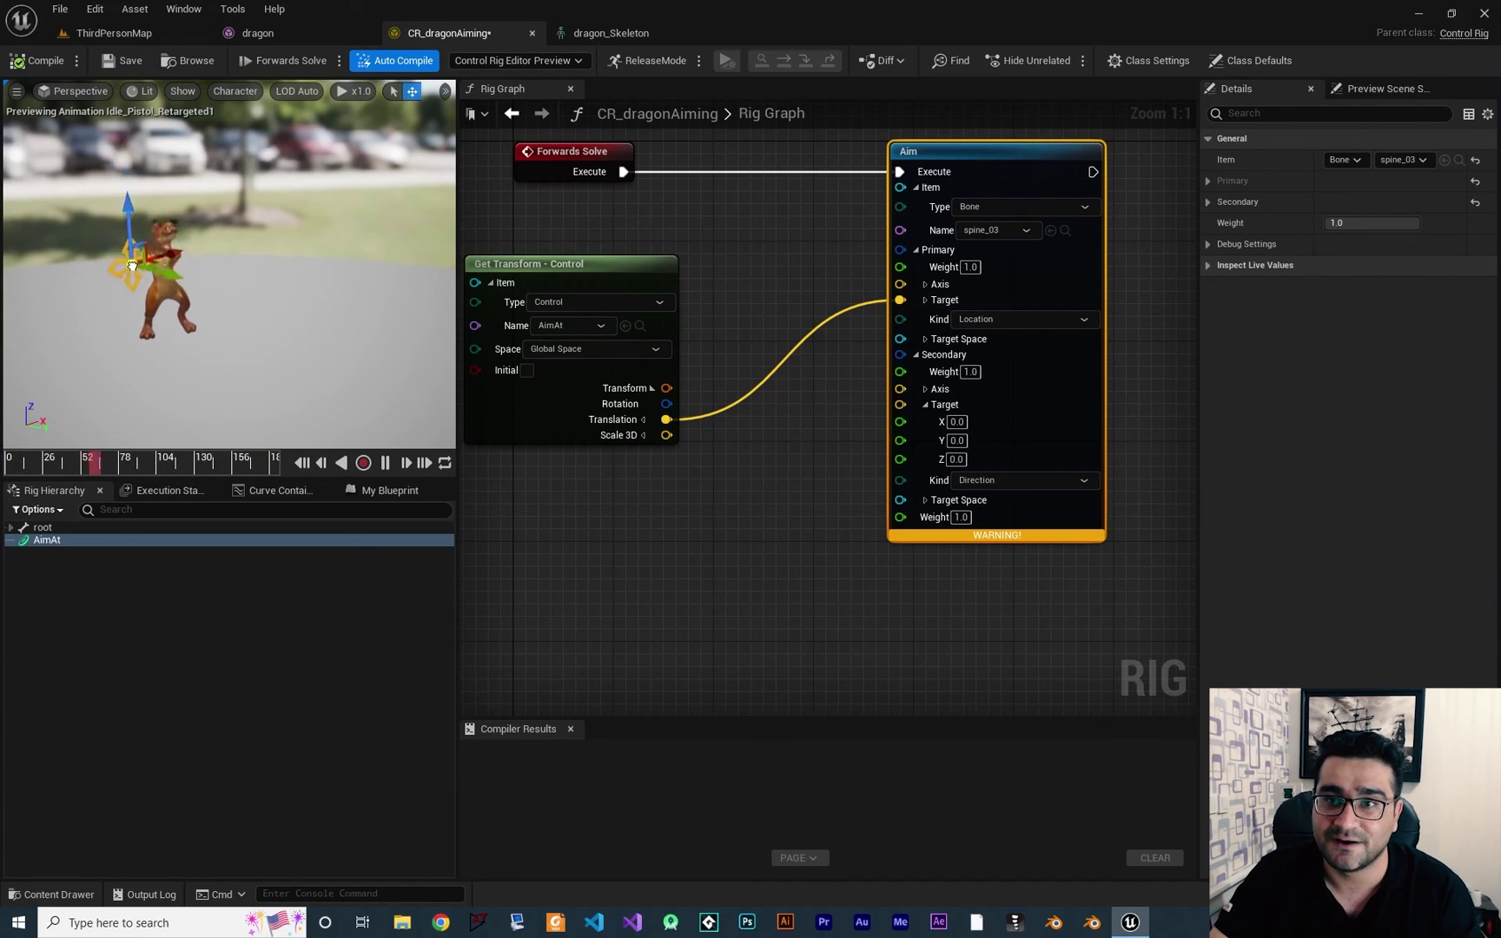
pyautogui.moveTo(354, 274); pyautogui.dragTo(410, 281)
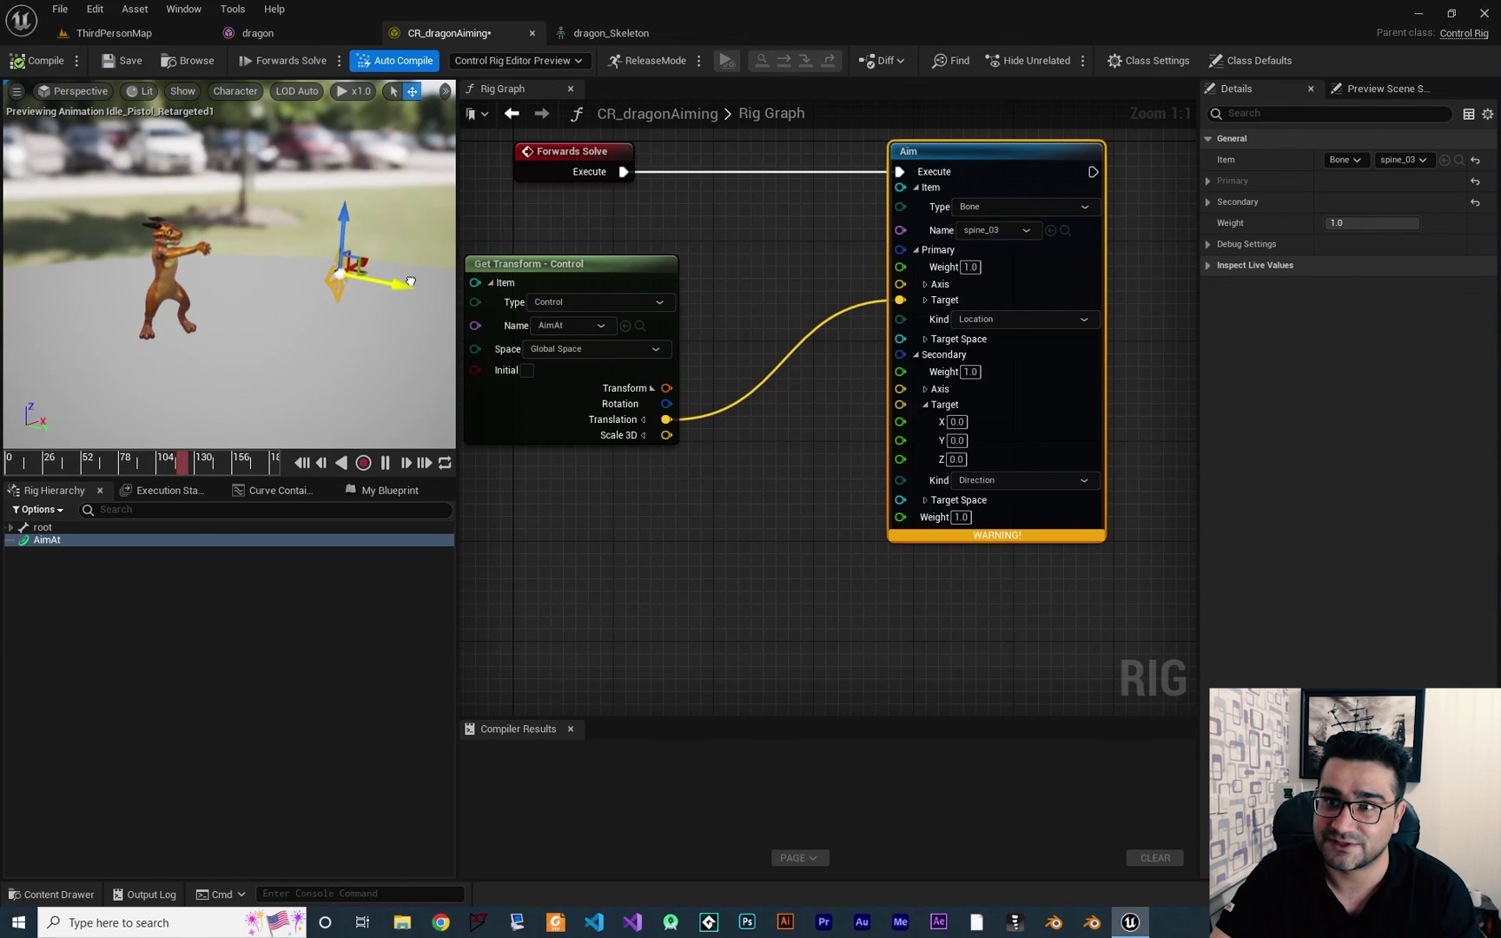
pyautogui.moveTo(354, 233); pyautogui.dragTo(45, 272)
pyautogui.moveTo(58, 172); pyautogui.dragTo(255, 253)
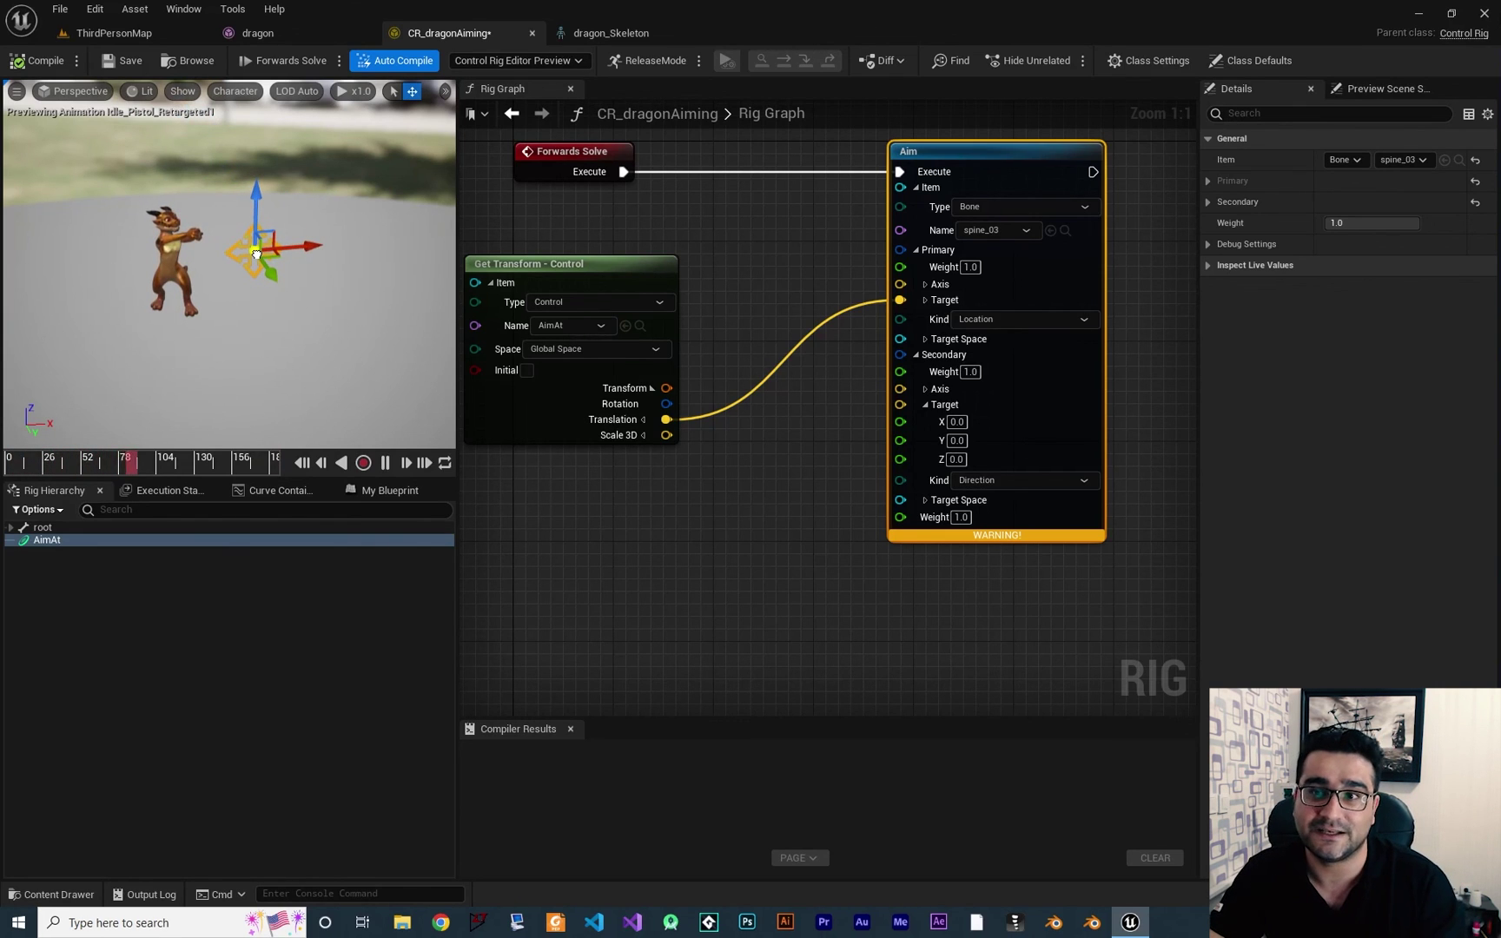
pyautogui.moveTo(256, 254); pyautogui.dragTo(297, 257)
pyautogui.scroll(5, 196, 257)
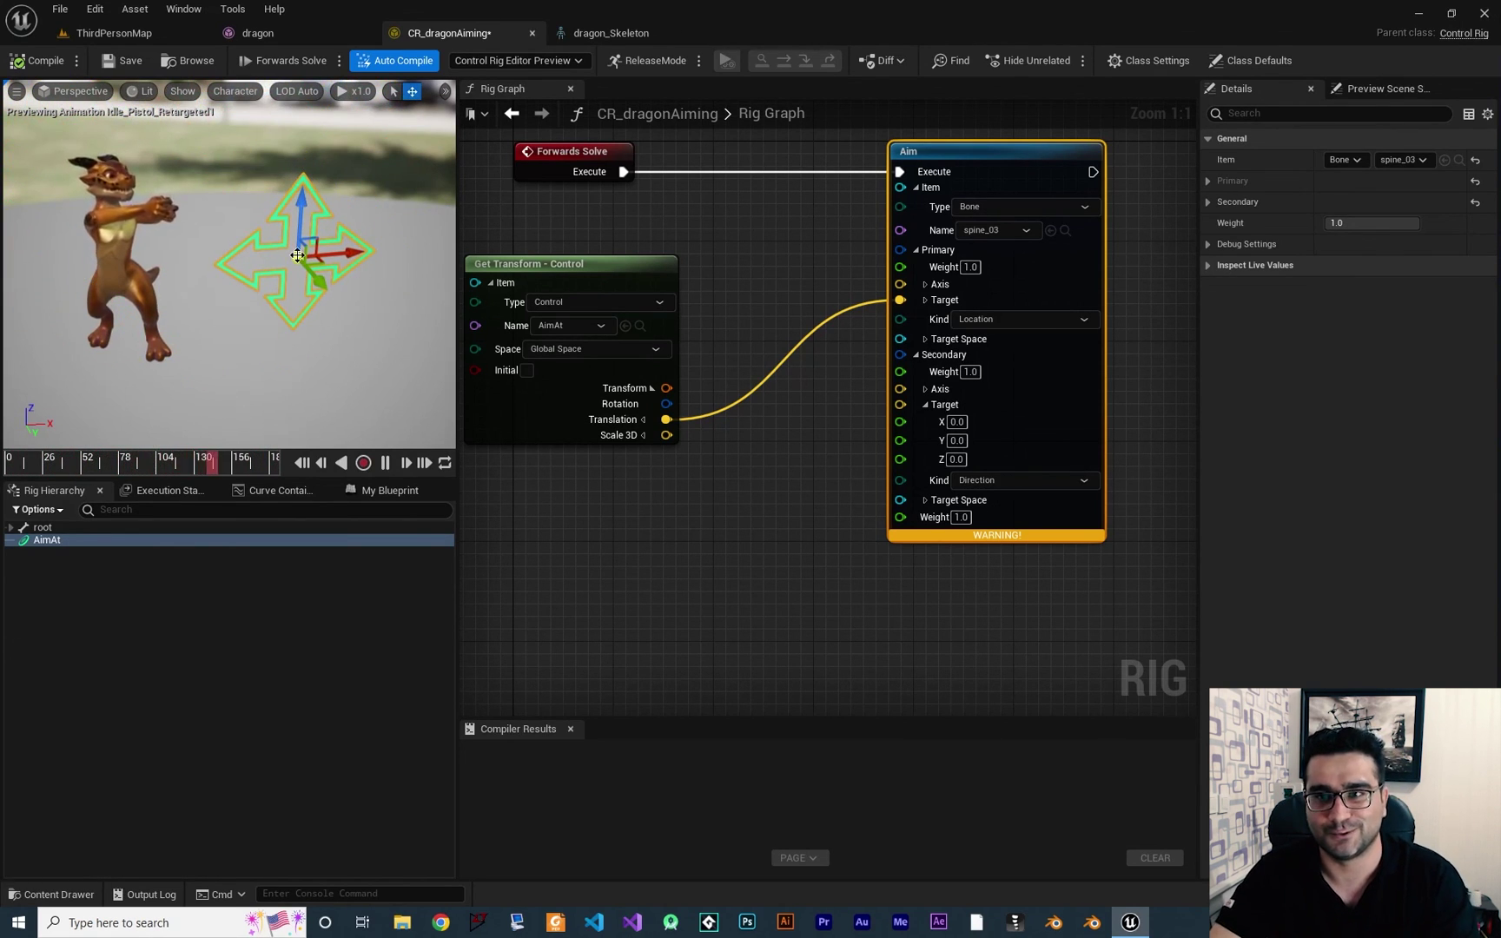